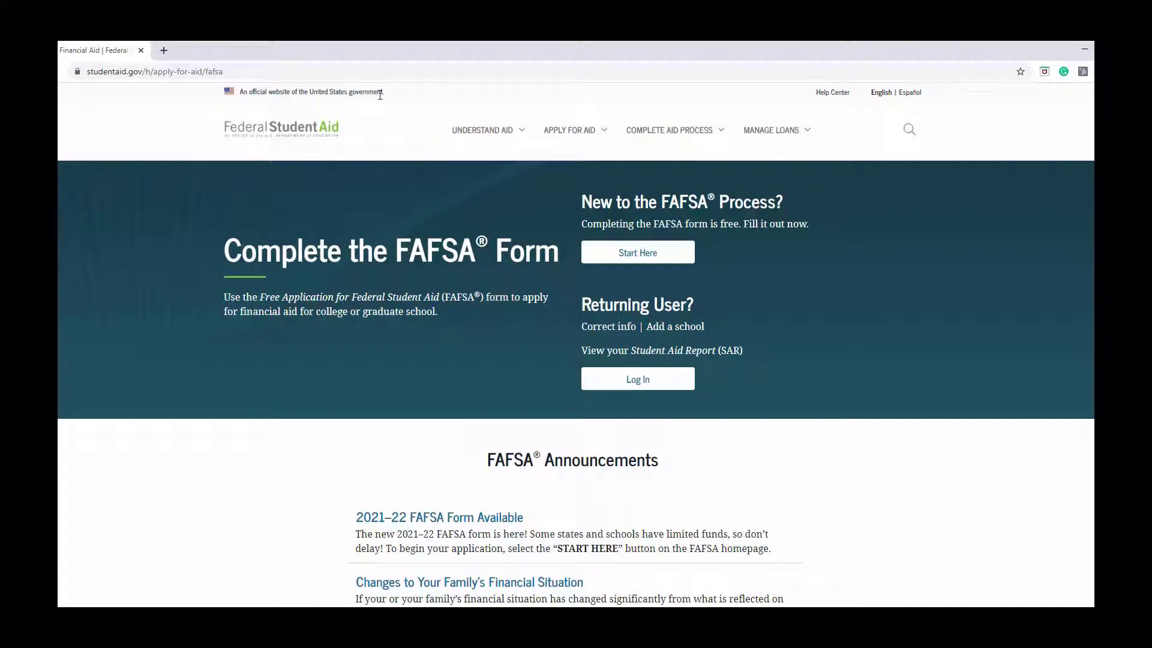
Step: Start a new FAFSA and log in as parent/preparer with the student's name, SSN (shown) and birth date
left_click(640, 255)
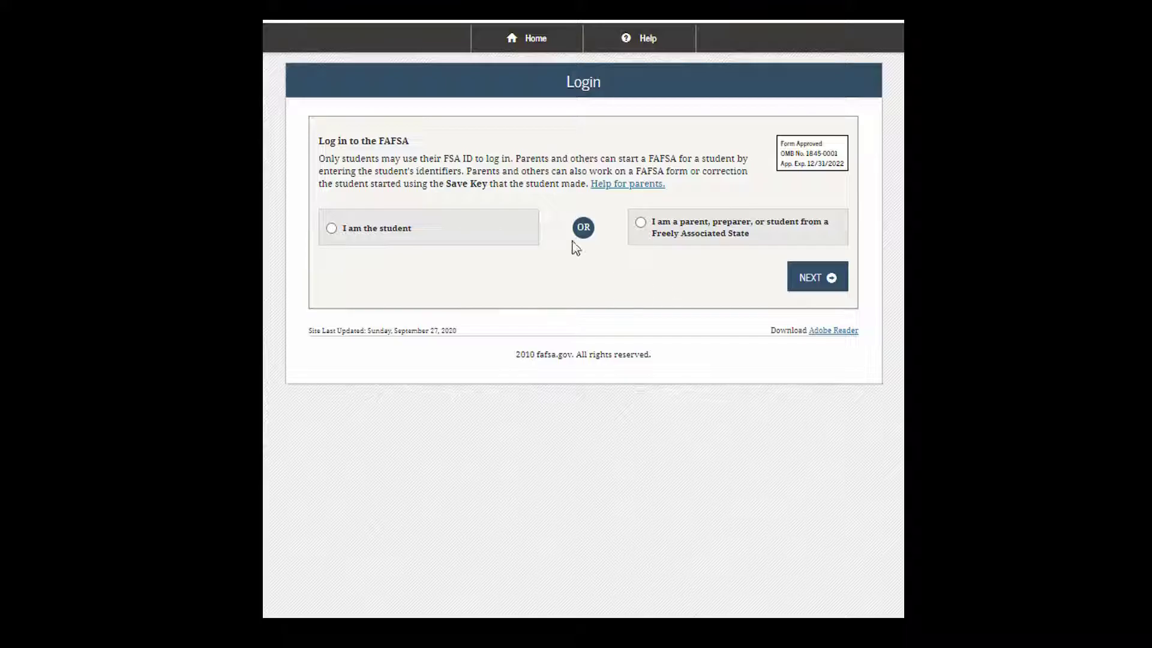
left_click(334, 229)
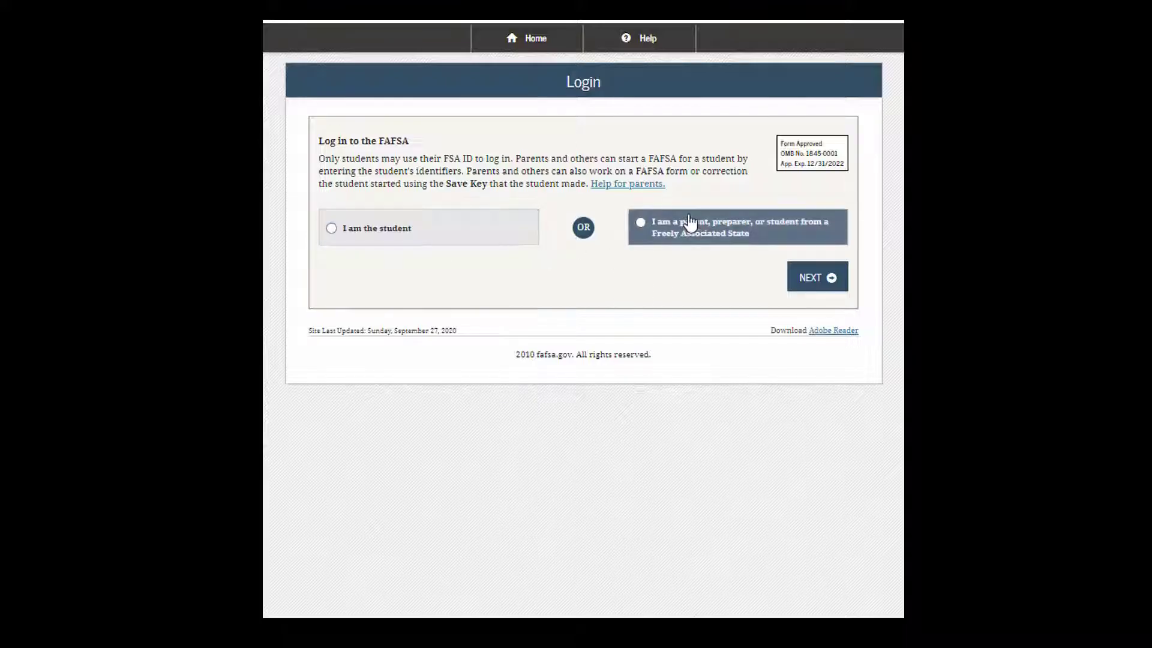
left_click(641, 221)
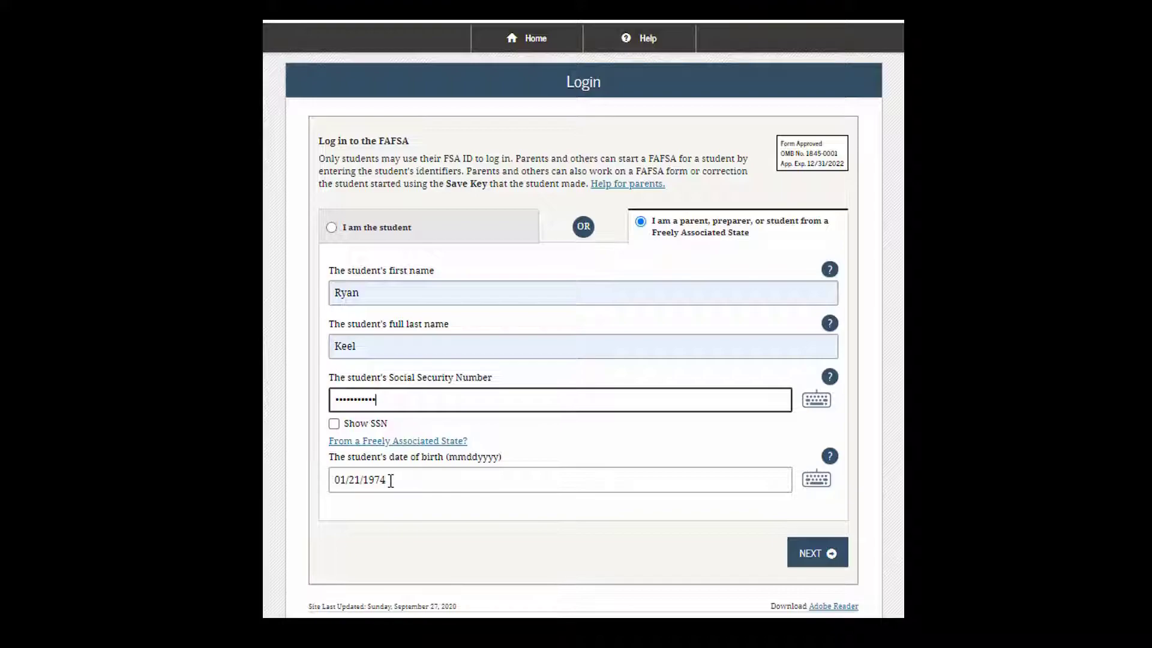
left_click(334, 424)
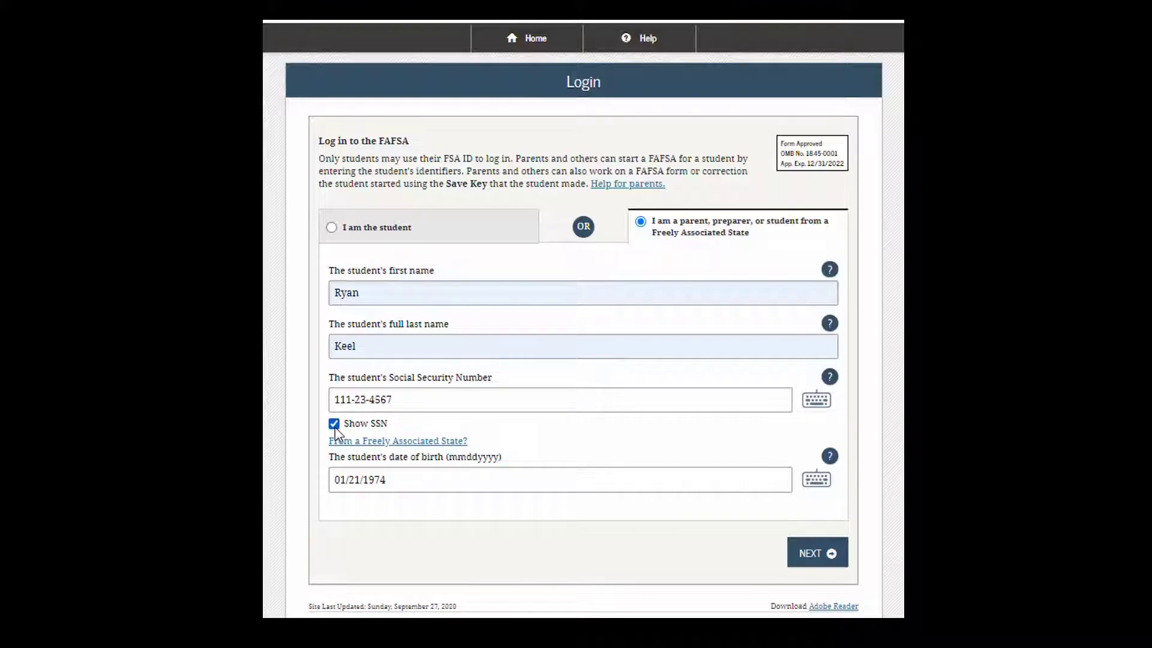
left_click(825, 567)
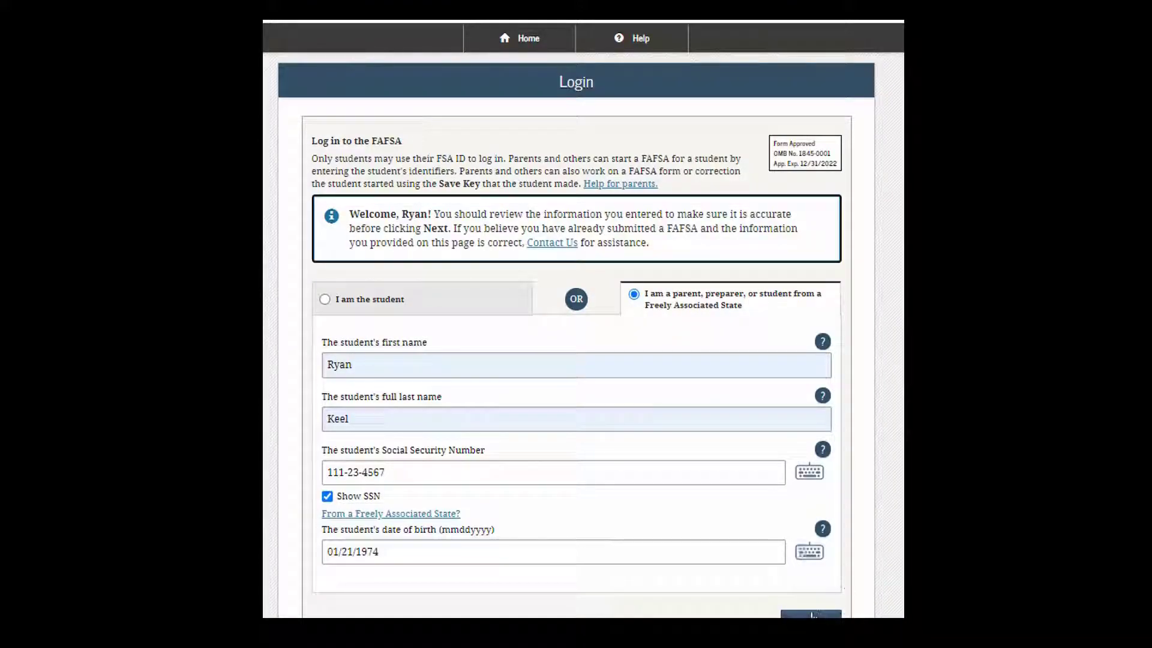
Step: Confirm the login details, accept the system-use warning, and start the 2021–2022 FAFSA
left_click(810, 613)
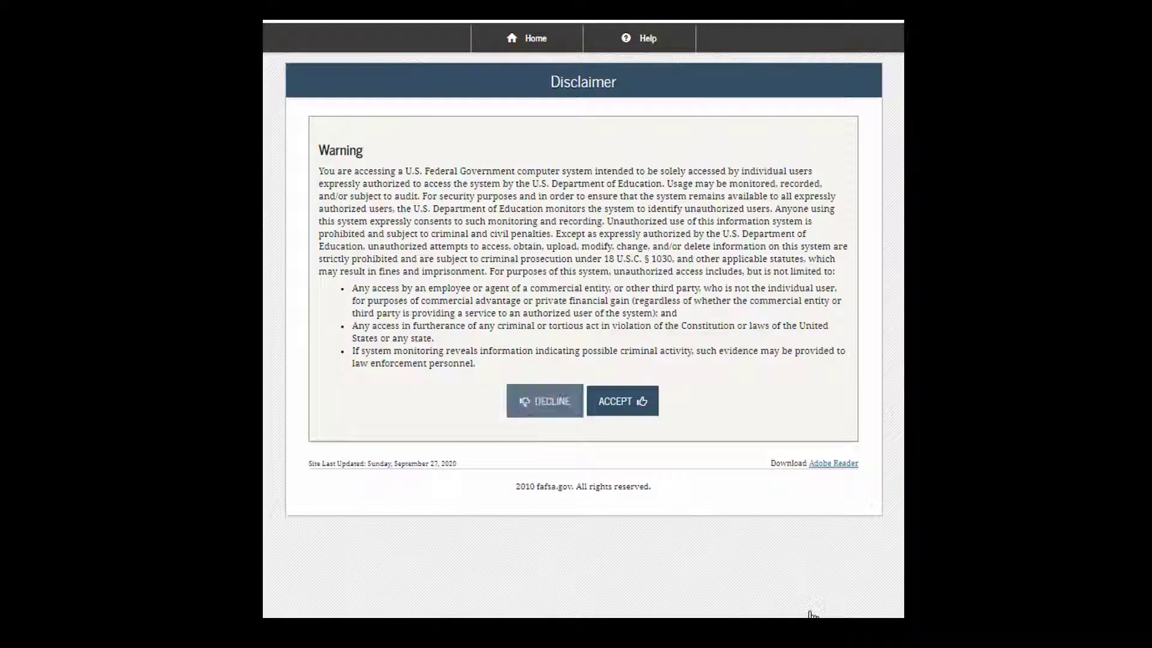
left_click(626, 406)
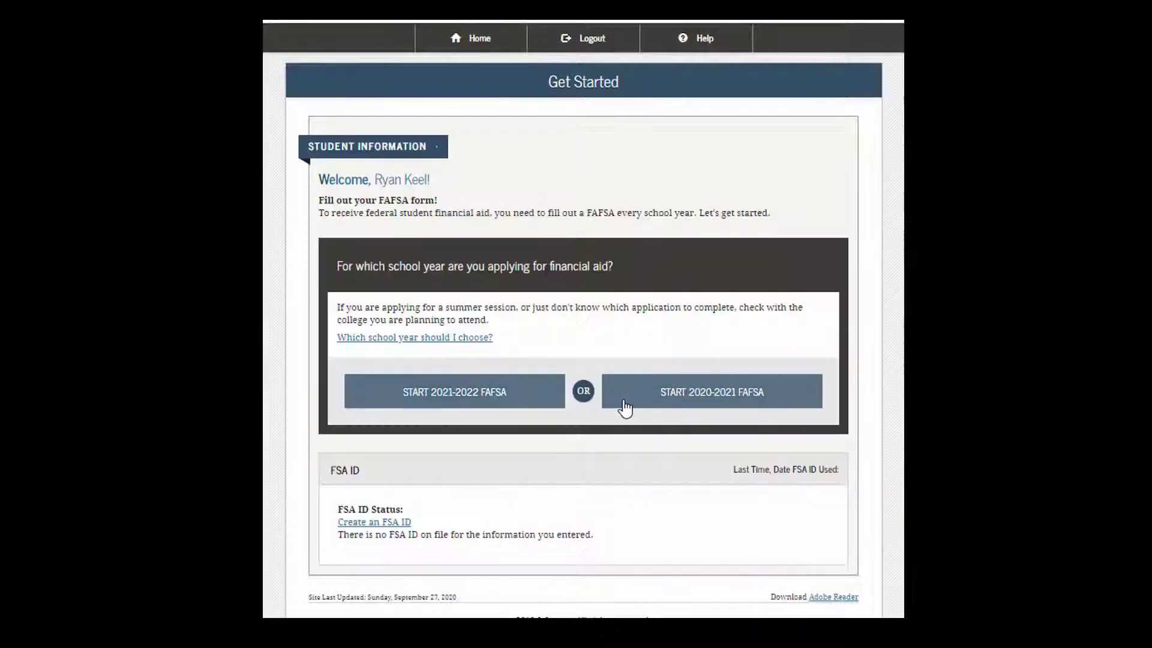
left_click(463, 399)
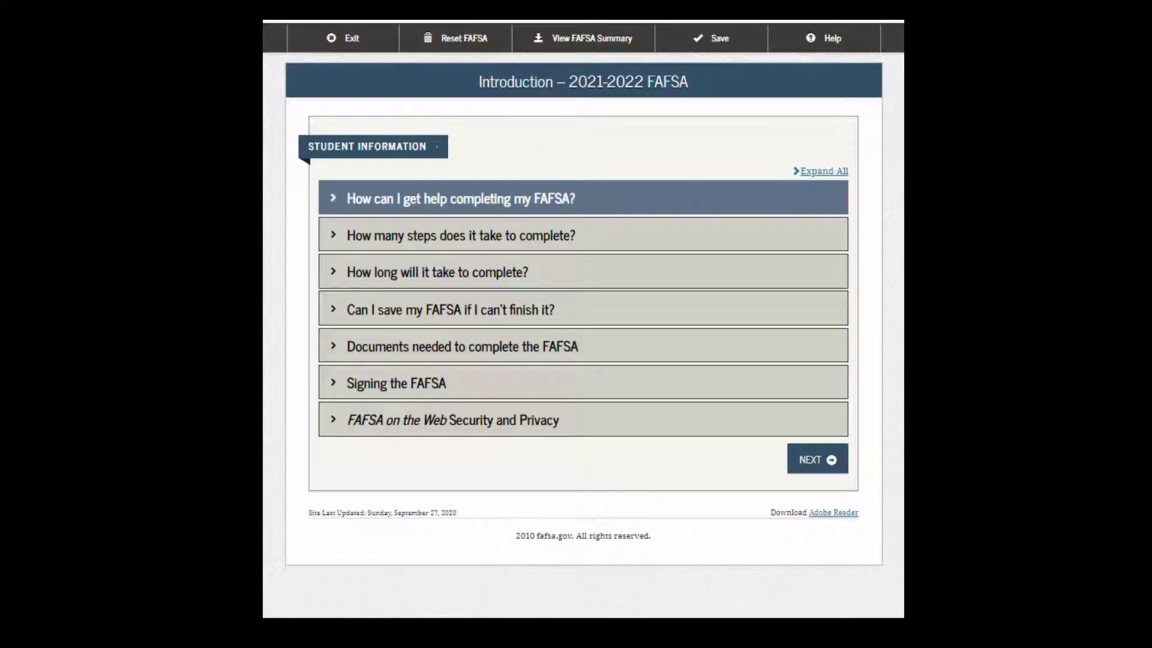
Step: Expand all Introduction help topics and scroll through their answers
left_click(823, 173)
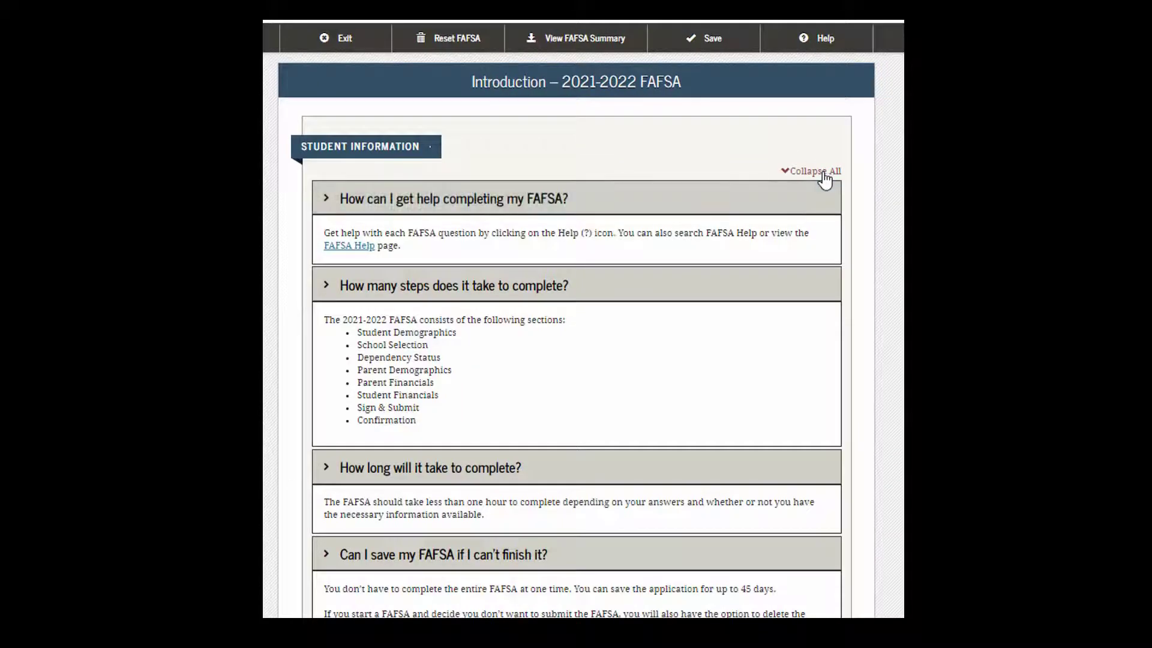
scroll(748, 252, "down", 4)
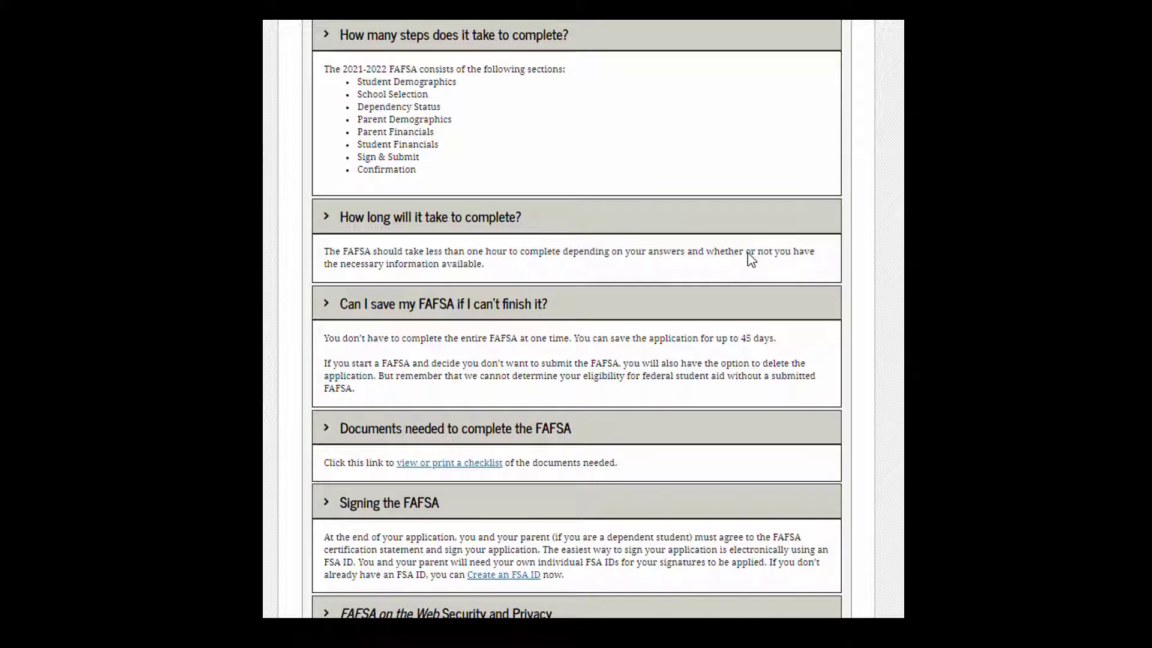
scroll(748, 253, "down", 1)
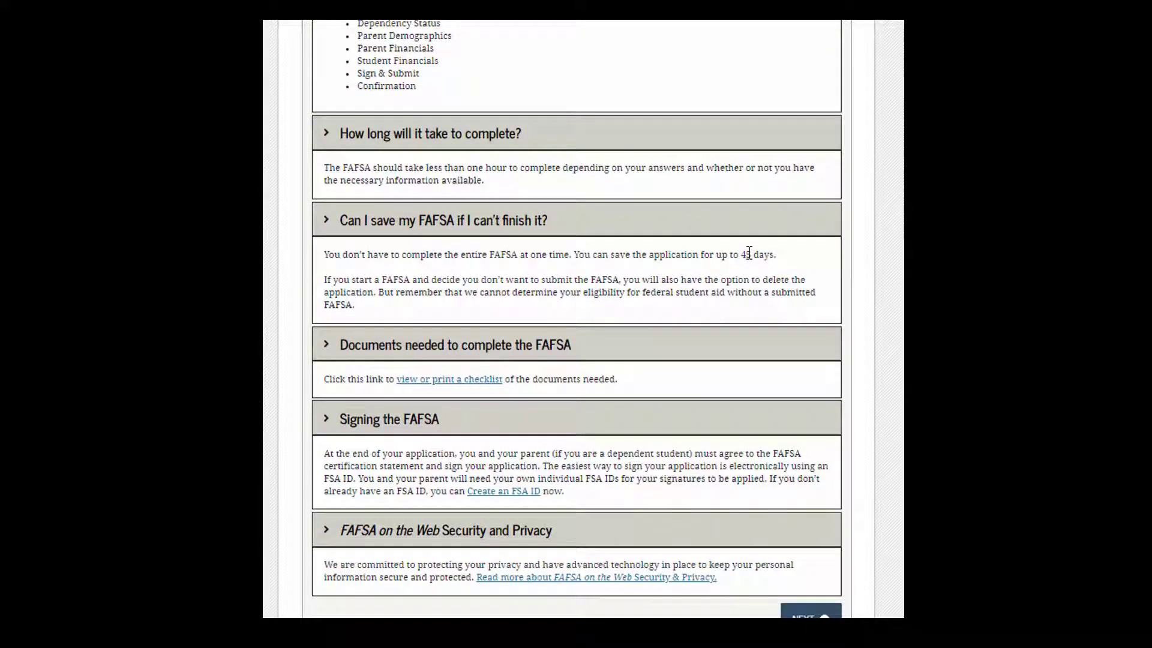
scroll(748, 252, "down", 1)
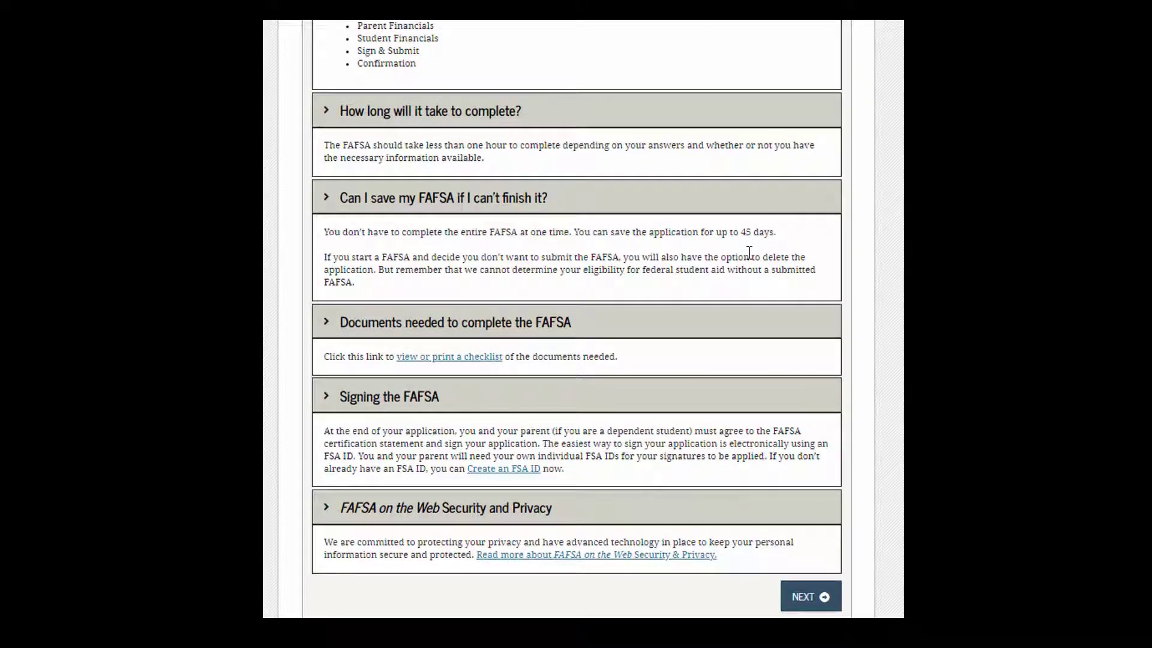
Step: View the checklist of needed documents, then continue to the Student Demographics section
left_click(472, 360)
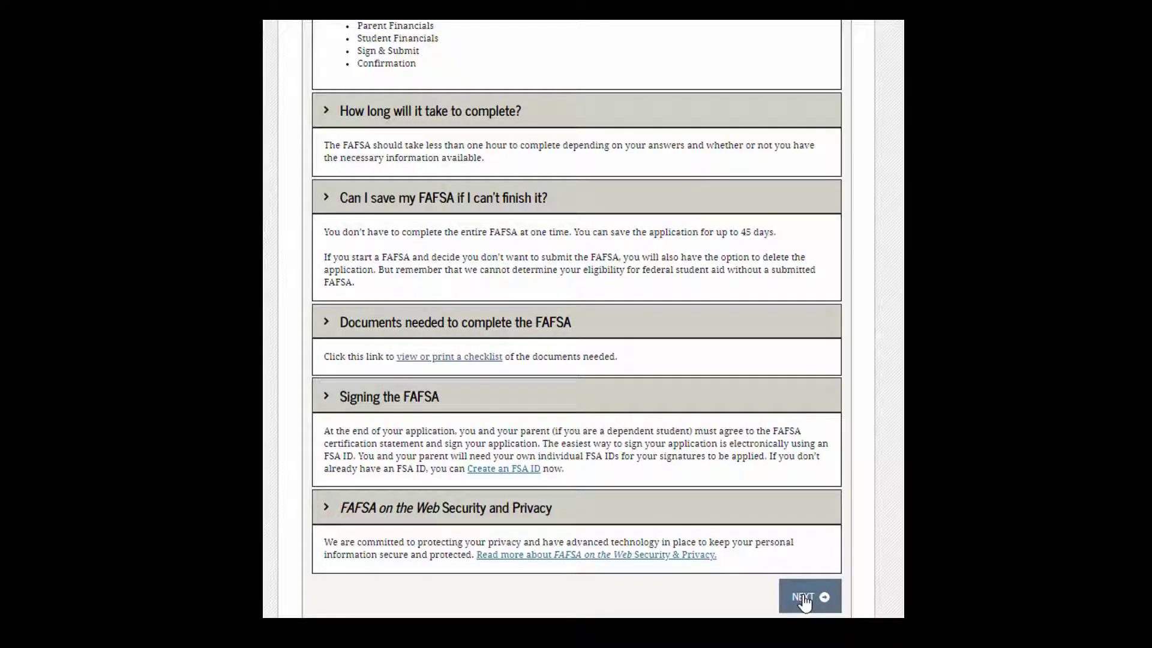
left_click(804, 597)
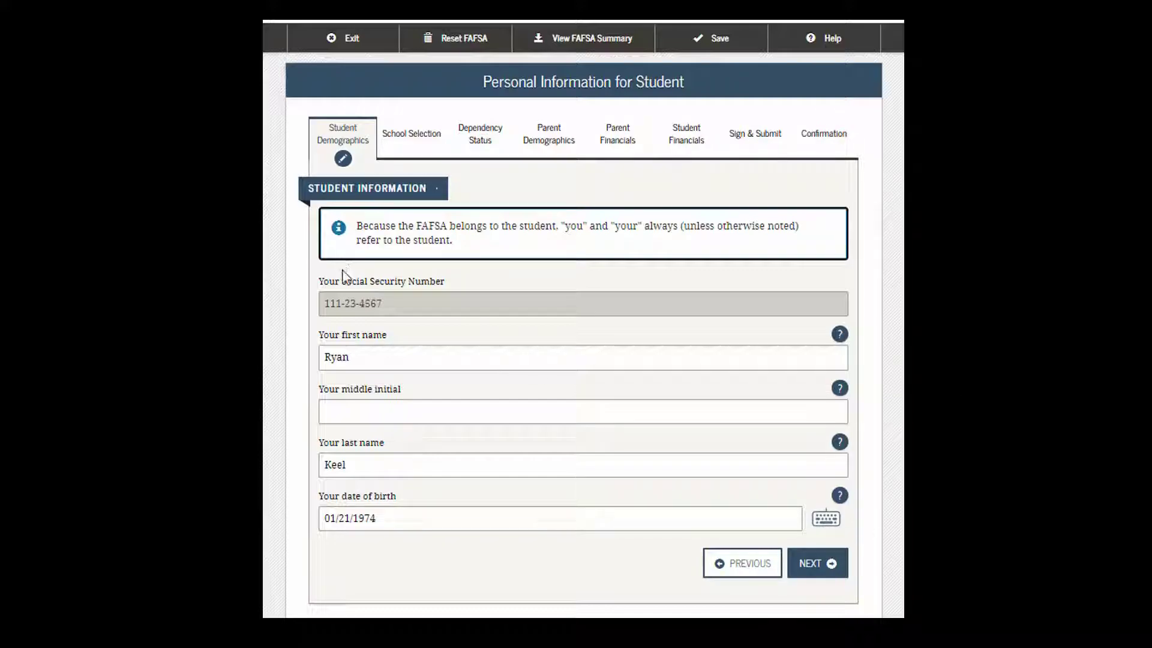
Step: Confirm personal info and address, answering Yes to North Dakota residency and U.S. citizenship
left_click(751, 574)
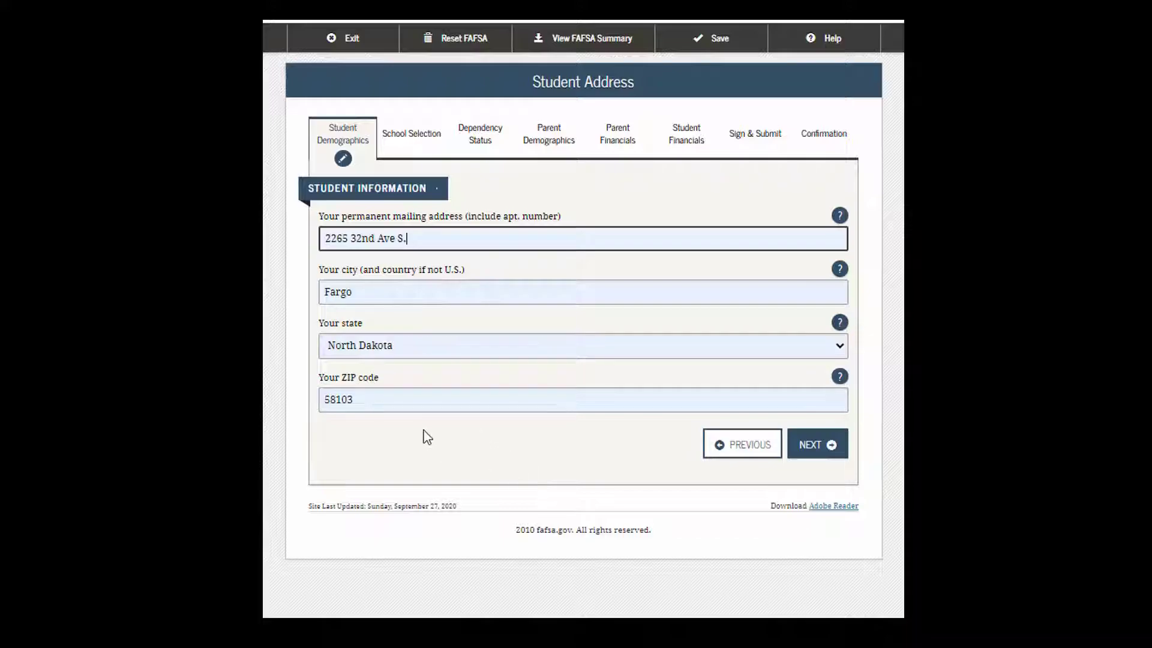
left_click(822, 455)
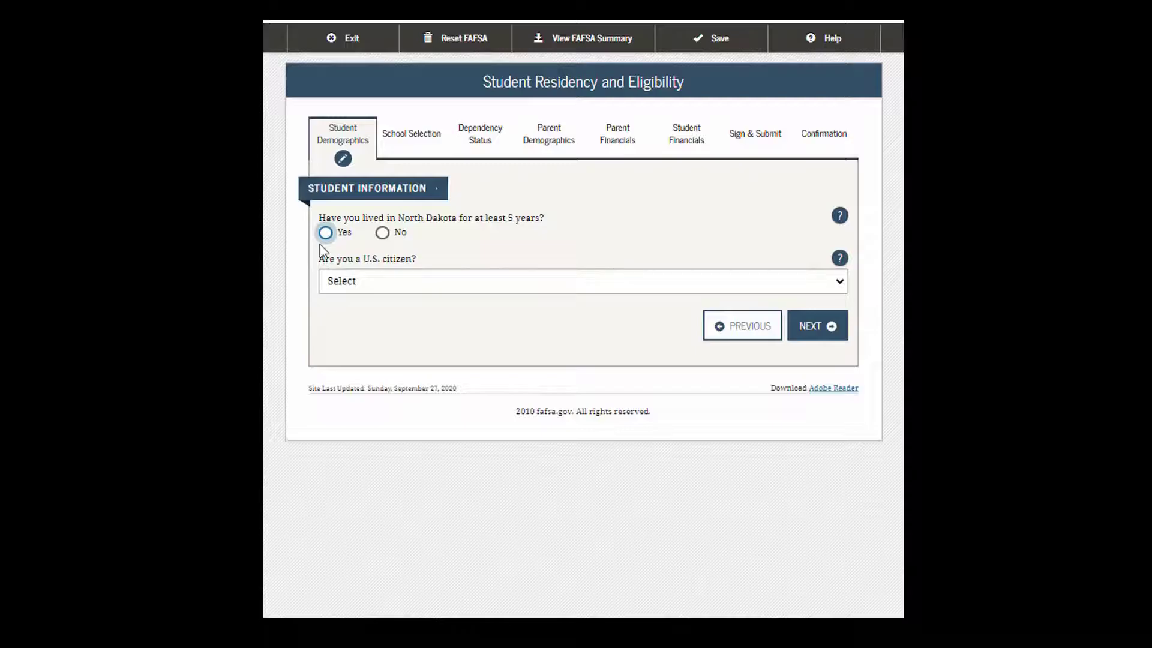
left_click(325, 234)
left_click(842, 287)
left_click(843, 291)
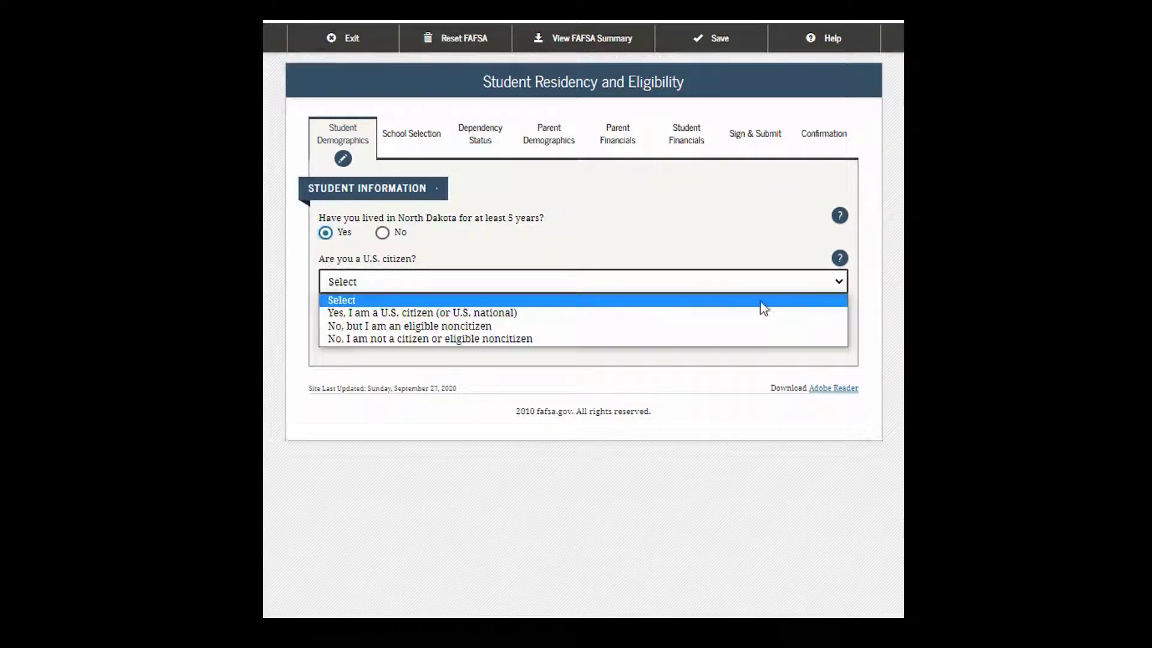
left_click(519, 314)
left_click(811, 340)
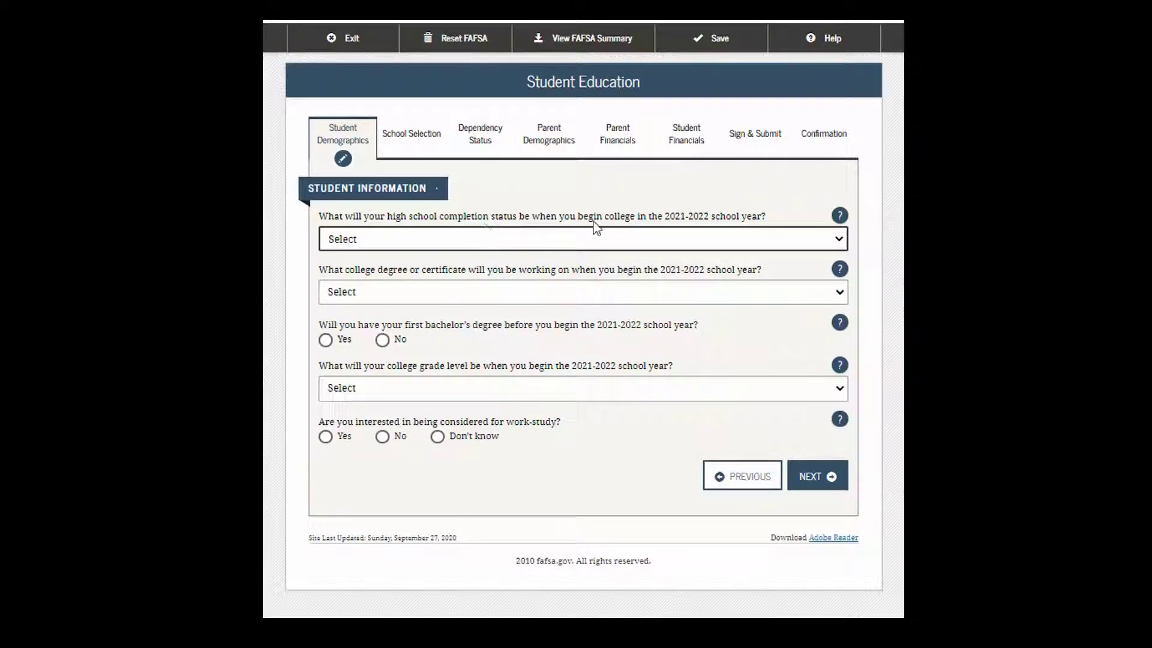
Step: Choose High school diploma, 1st bachelor's degree, Never attended college/1st yr., and Yes to work-study
left_click(838, 241)
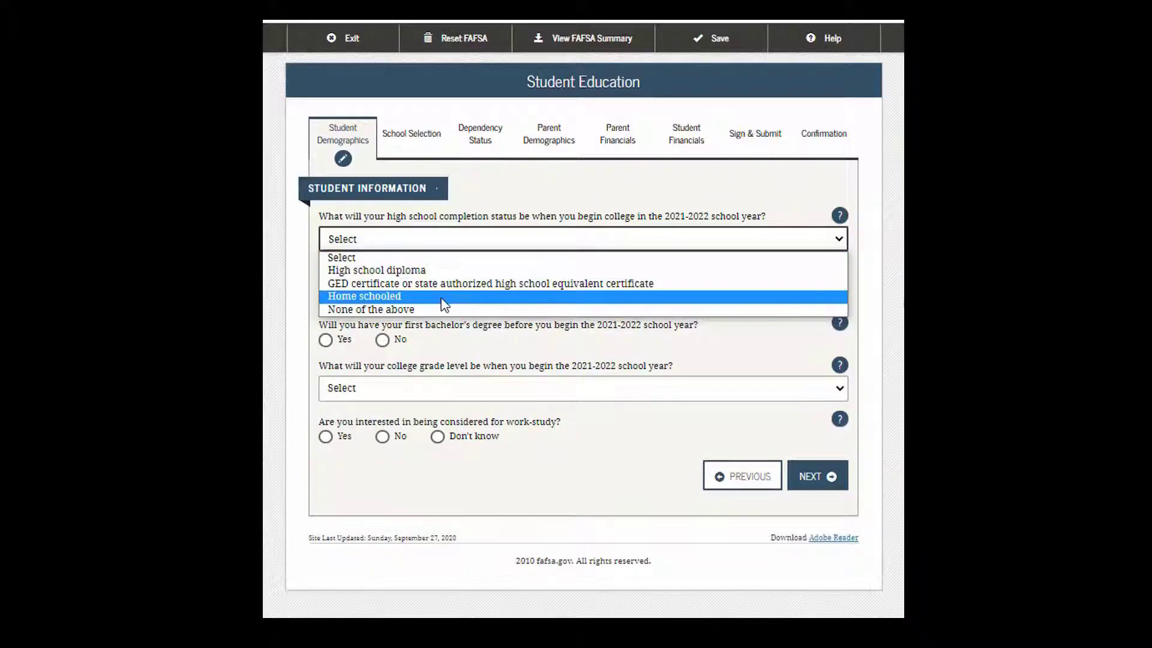
left_click(432, 270)
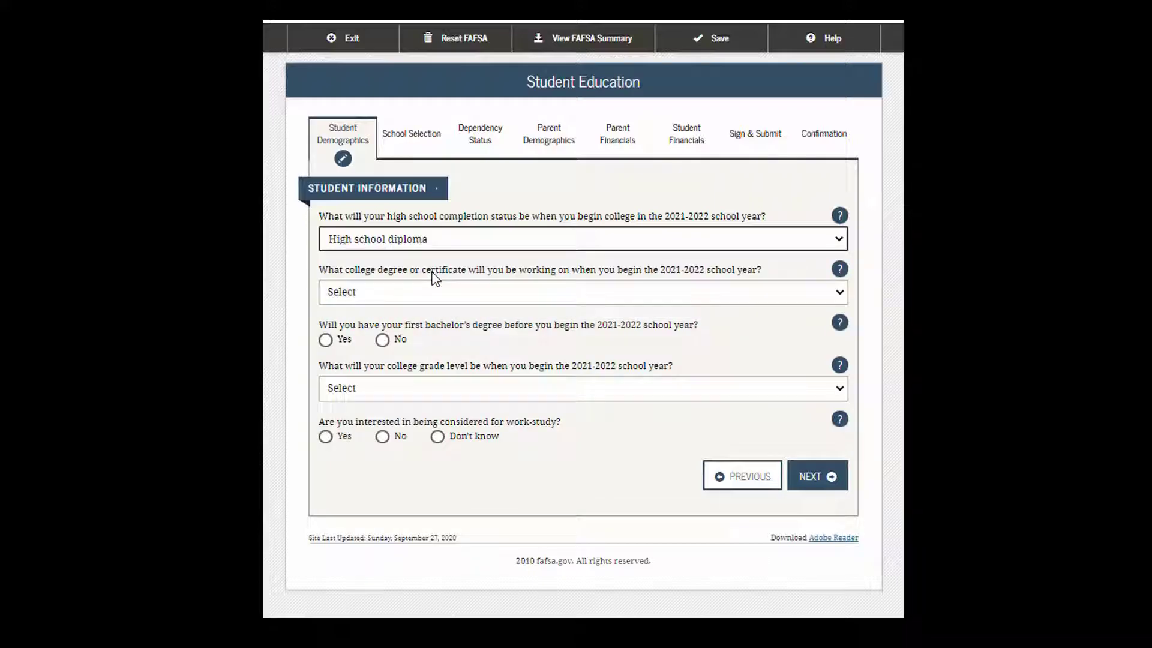
left_click(840, 294)
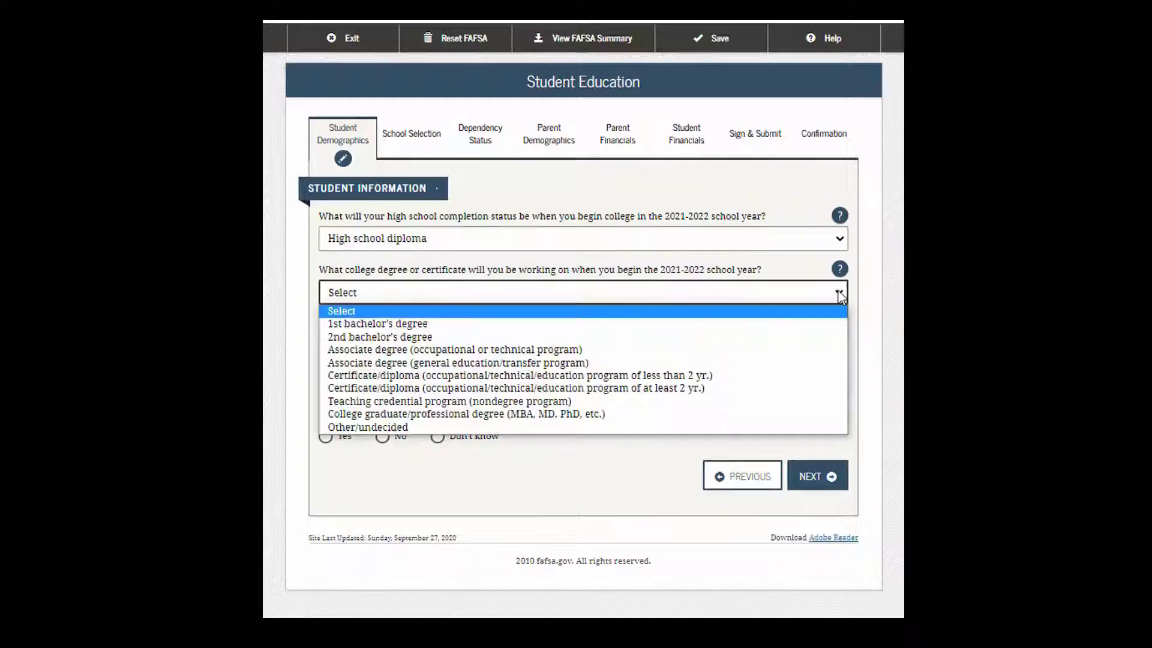
left_click(520, 325)
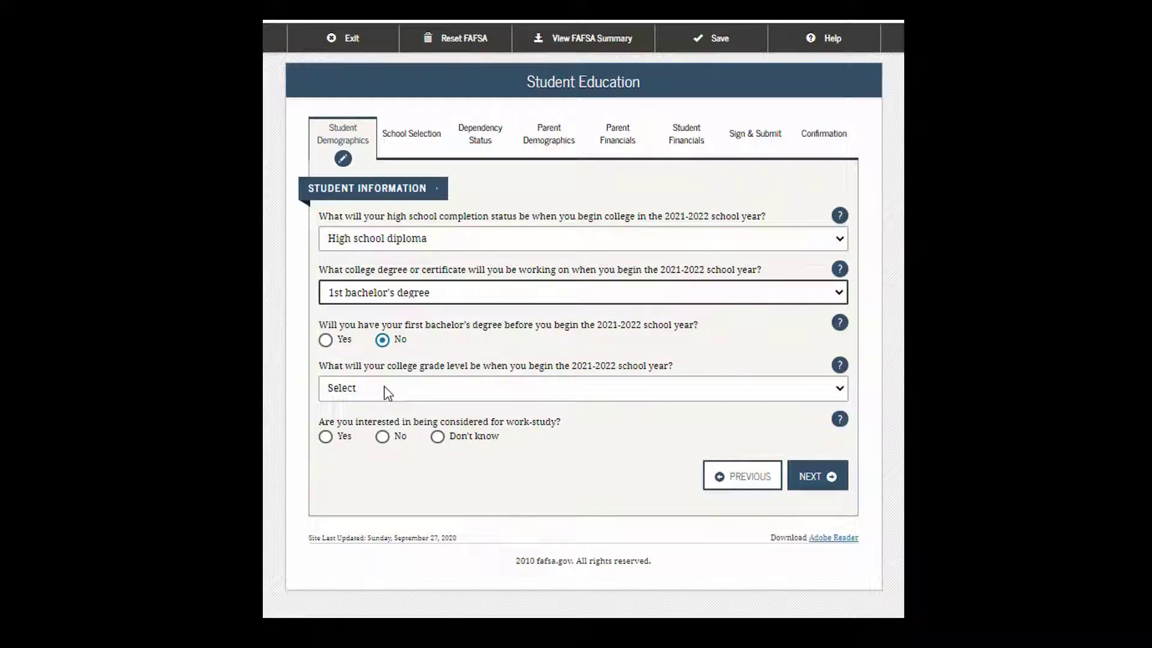
left_click(834, 396)
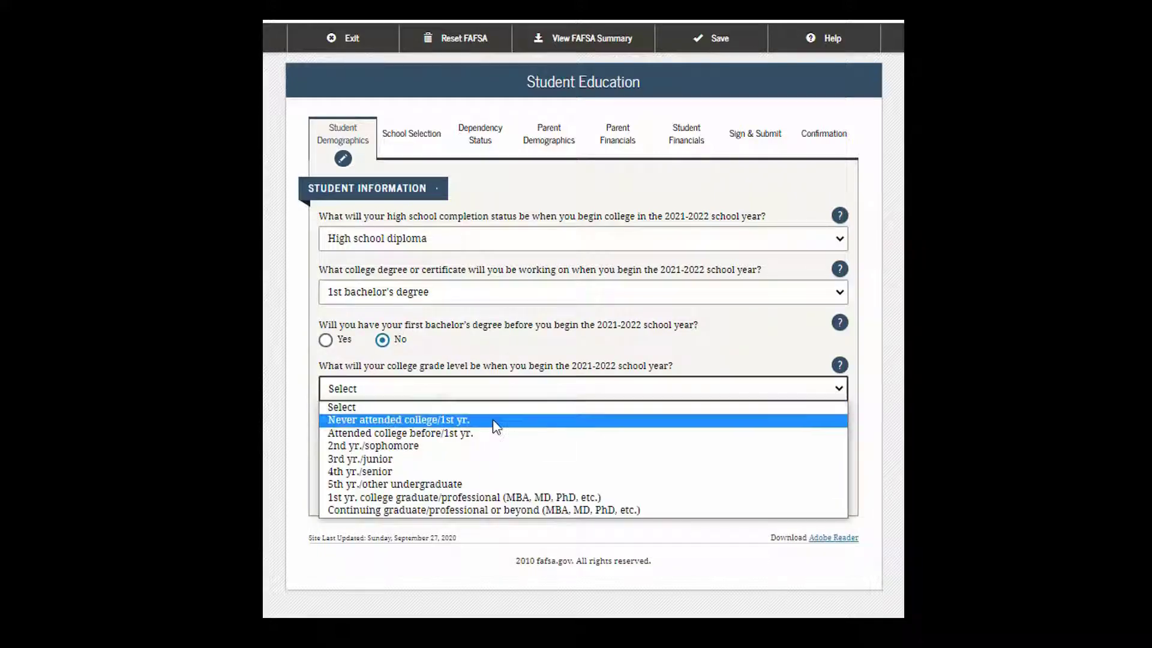
left_click(441, 421)
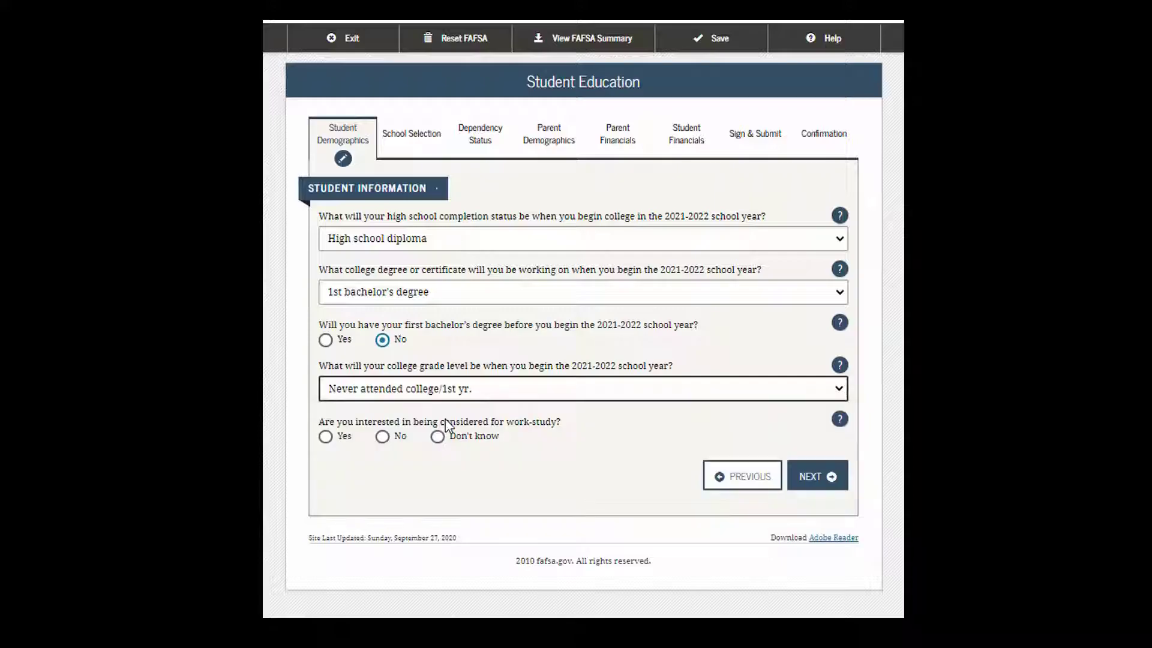
left_click(325, 436)
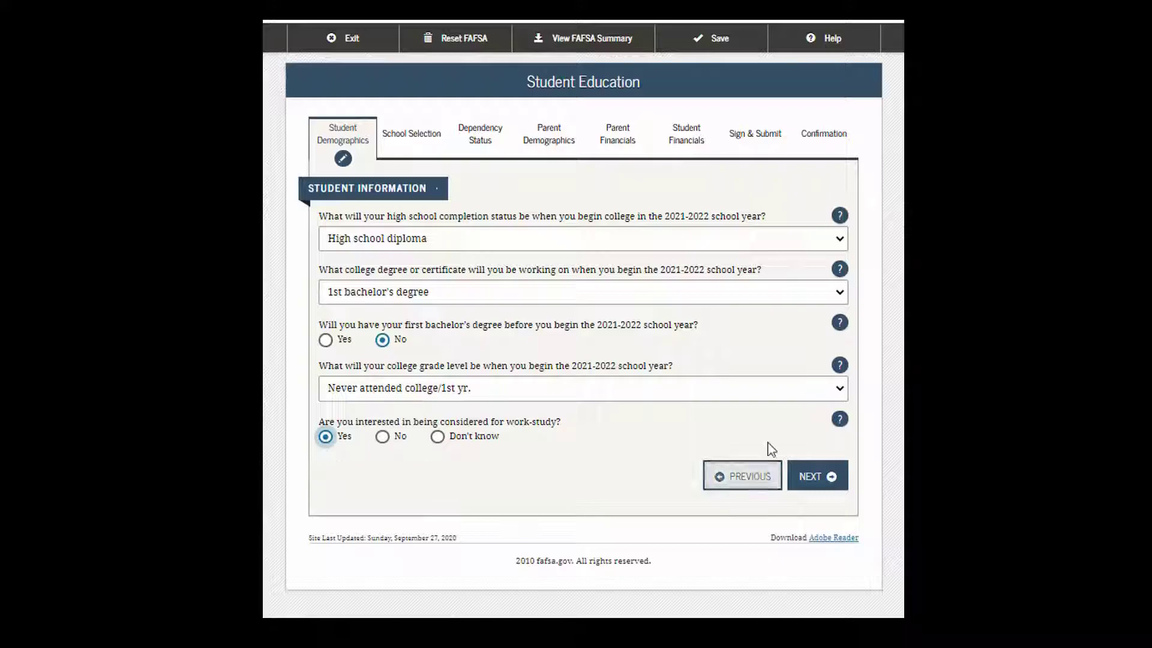
Step: Answer Male for Selective Service and leave the driver's license number and state blank
left_click(822, 478)
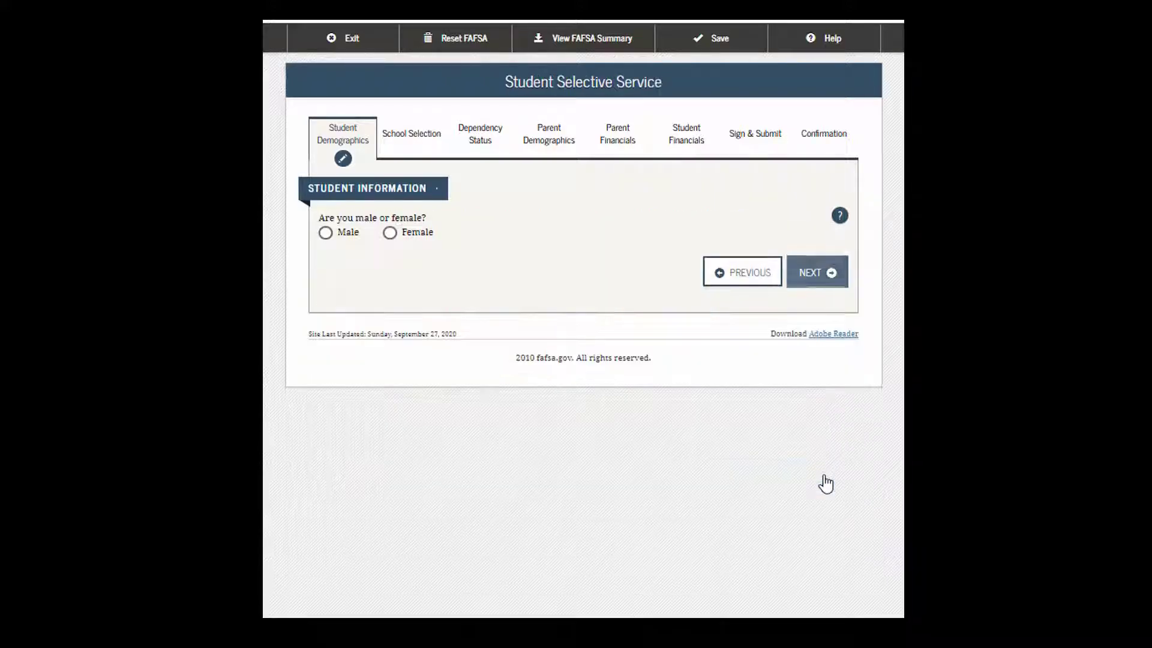
left_click(326, 233)
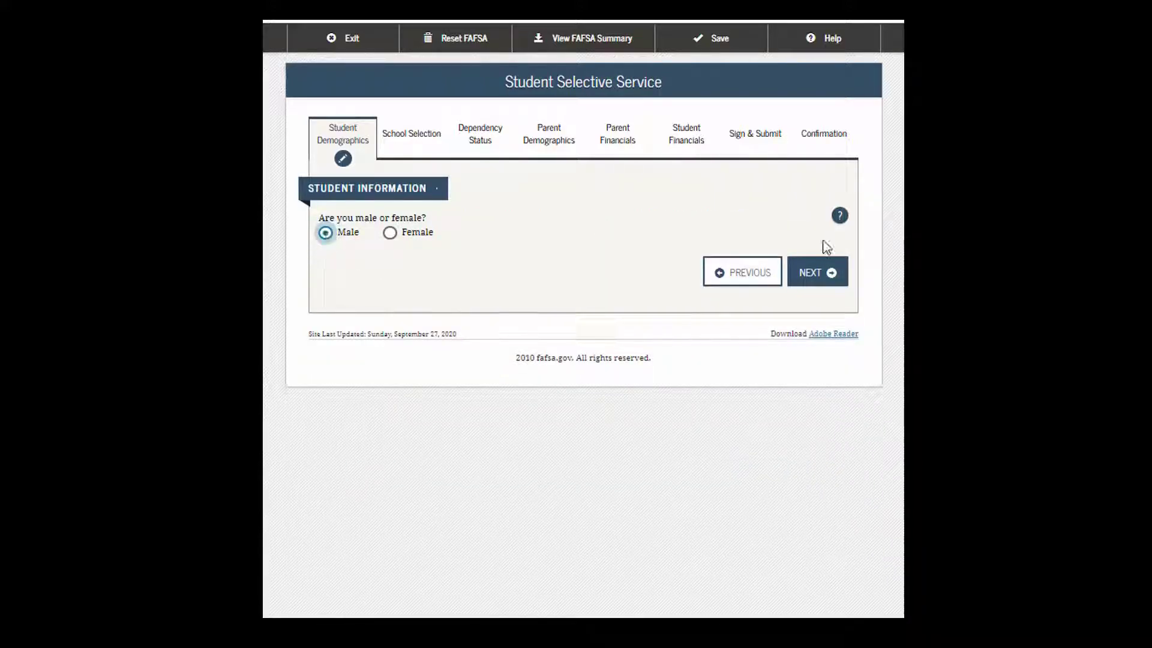
left_click(803, 282)
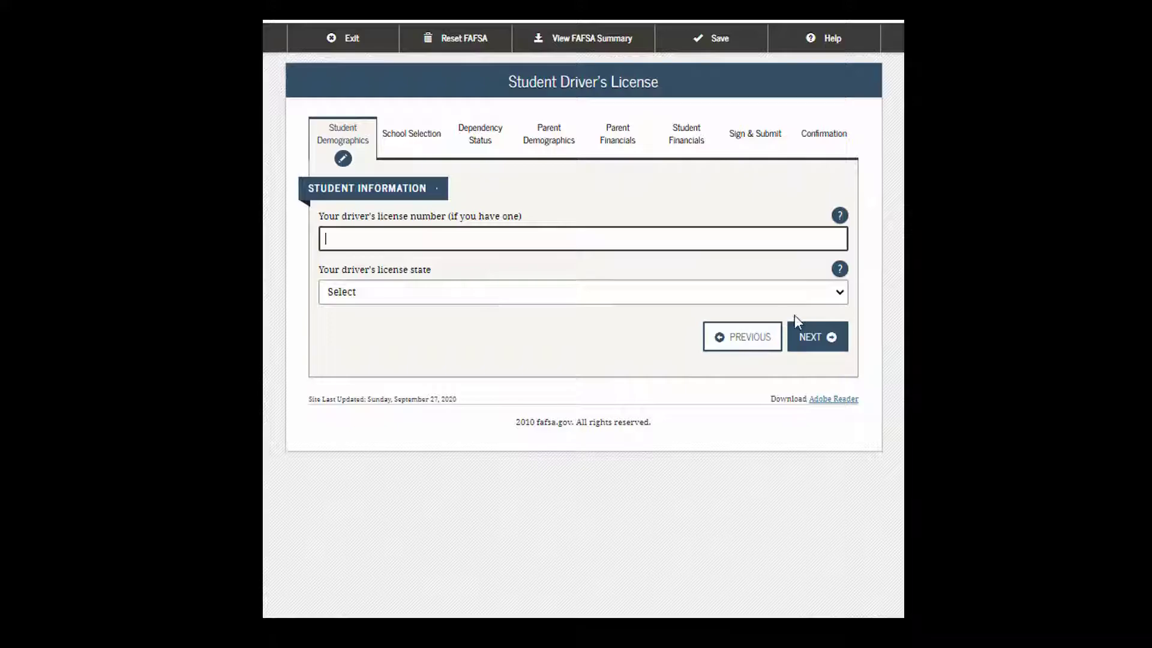
left_click(833, 295)
left_click(807, 342)
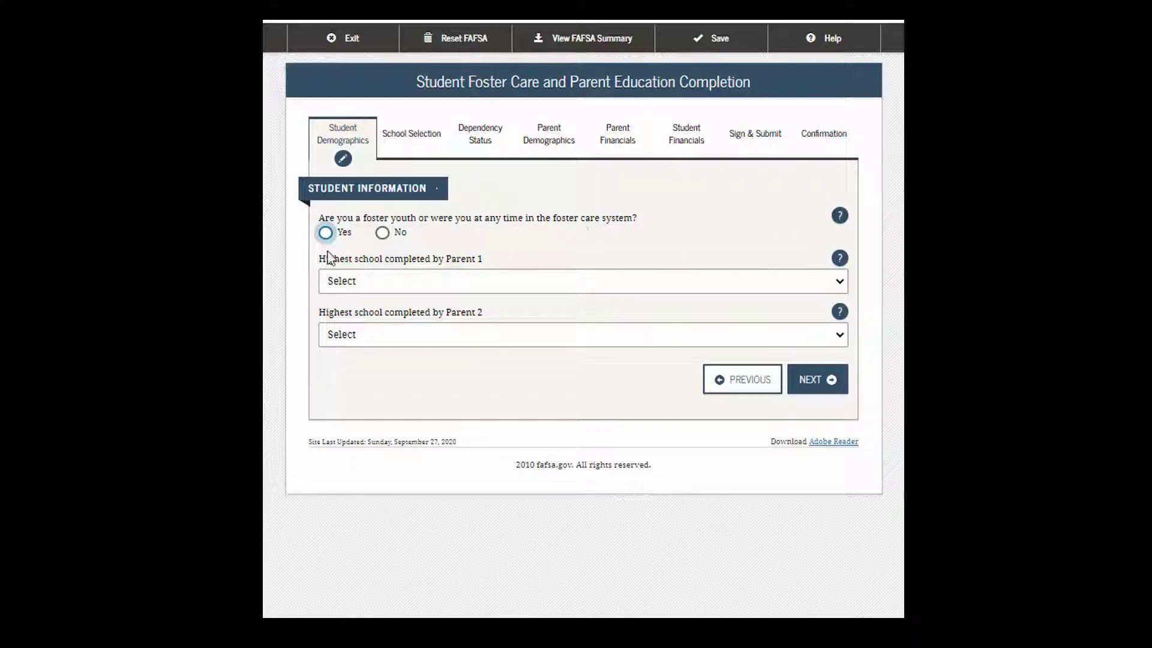
Step: Answer No to foster care and set Parent 1 and Parent 2 schooling to College or beyond
left_click(383, 233)
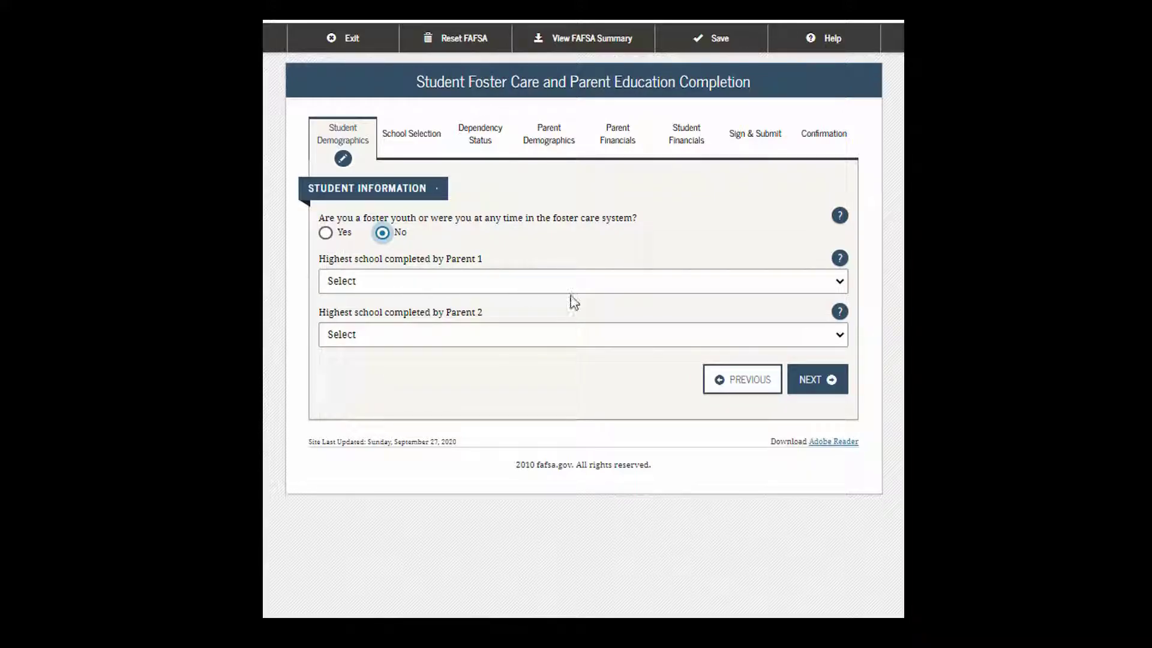
left_click(841, 283)
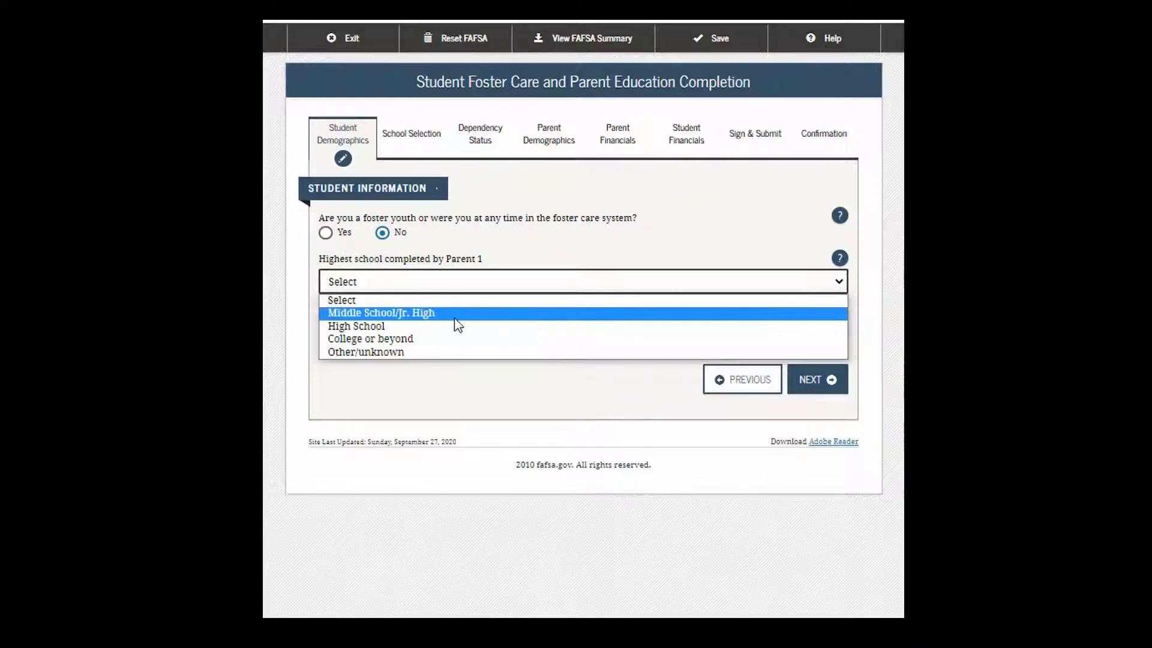
left_click(422, 339)
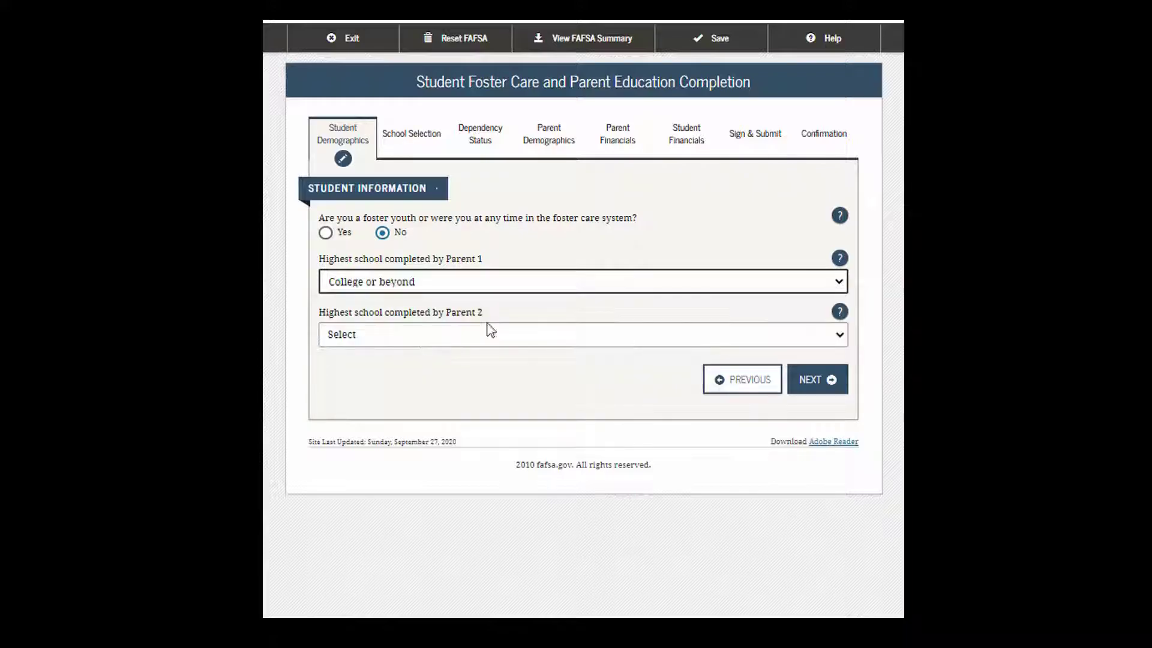
left_click(845, 337)
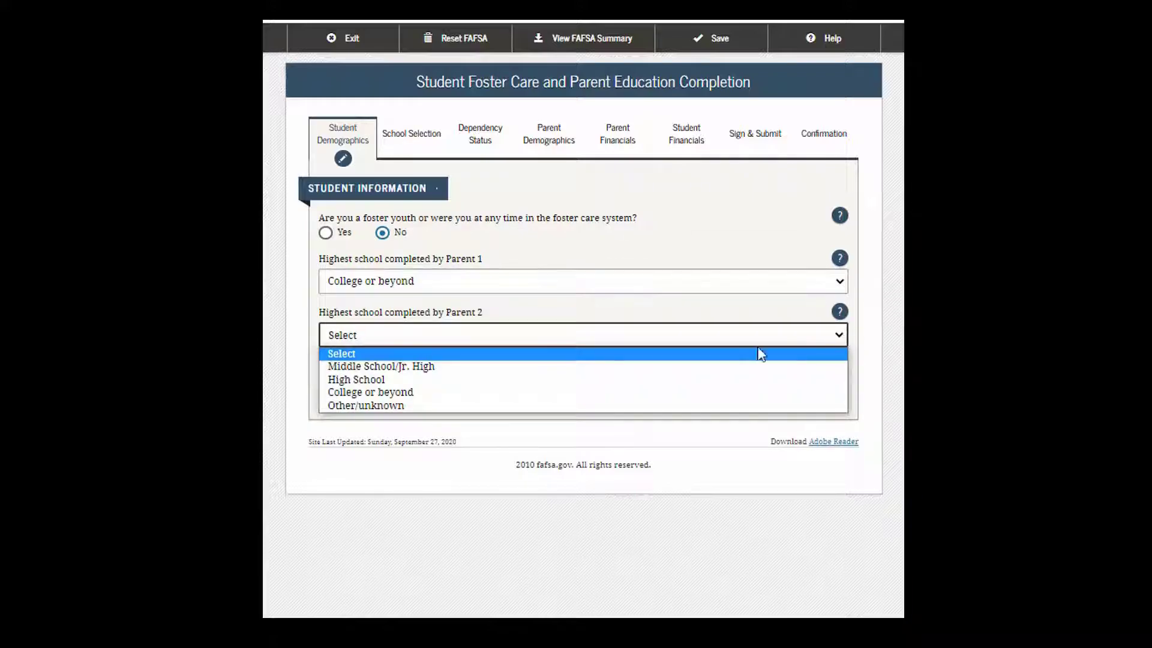
left_click(368, 393)
Step: Search for high school 'Oak Grove Lutheran' in city 'Fargo', state North Dakota
left_click(815, 387)
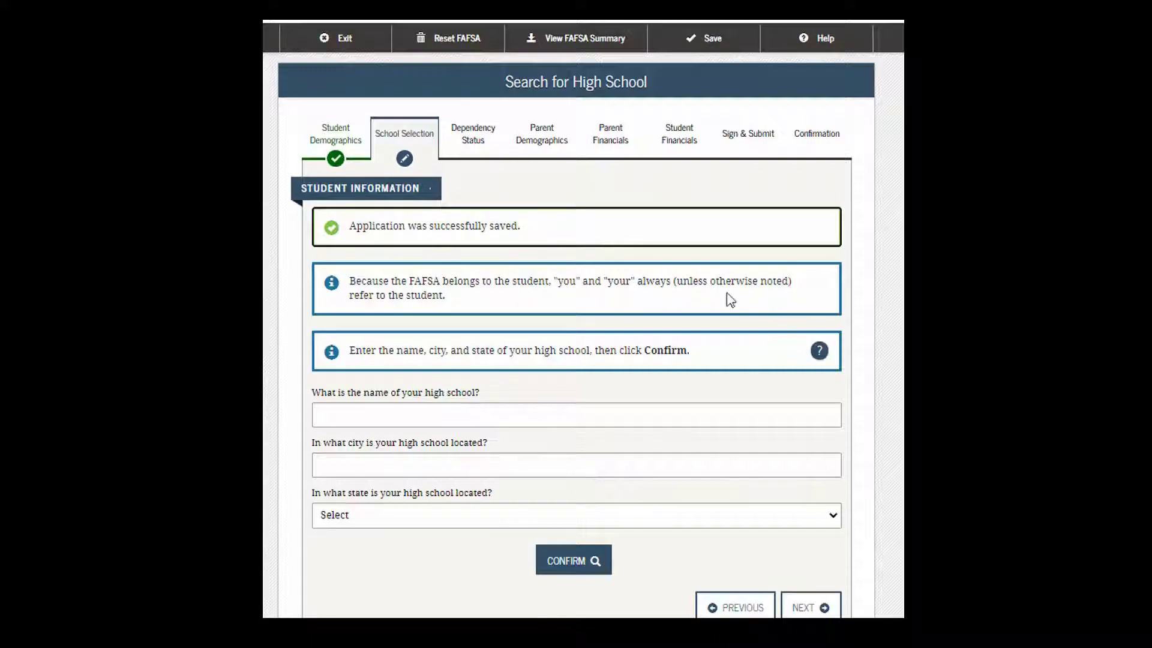
scroll(772, 349, "down", 1)
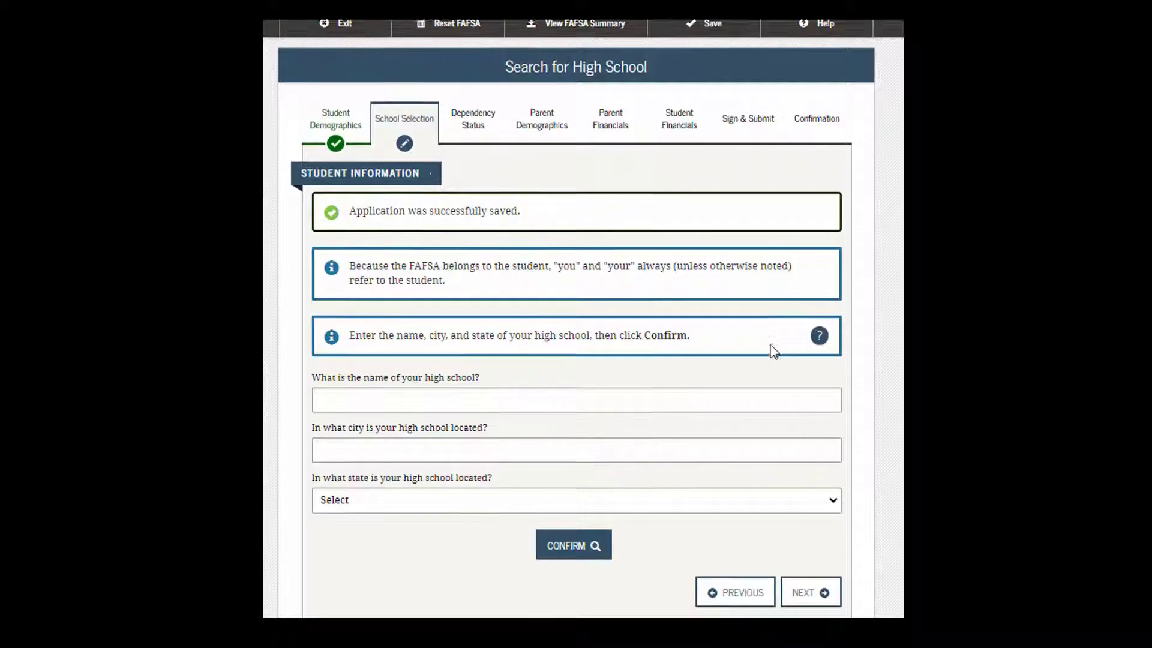
left_click(516, 394)
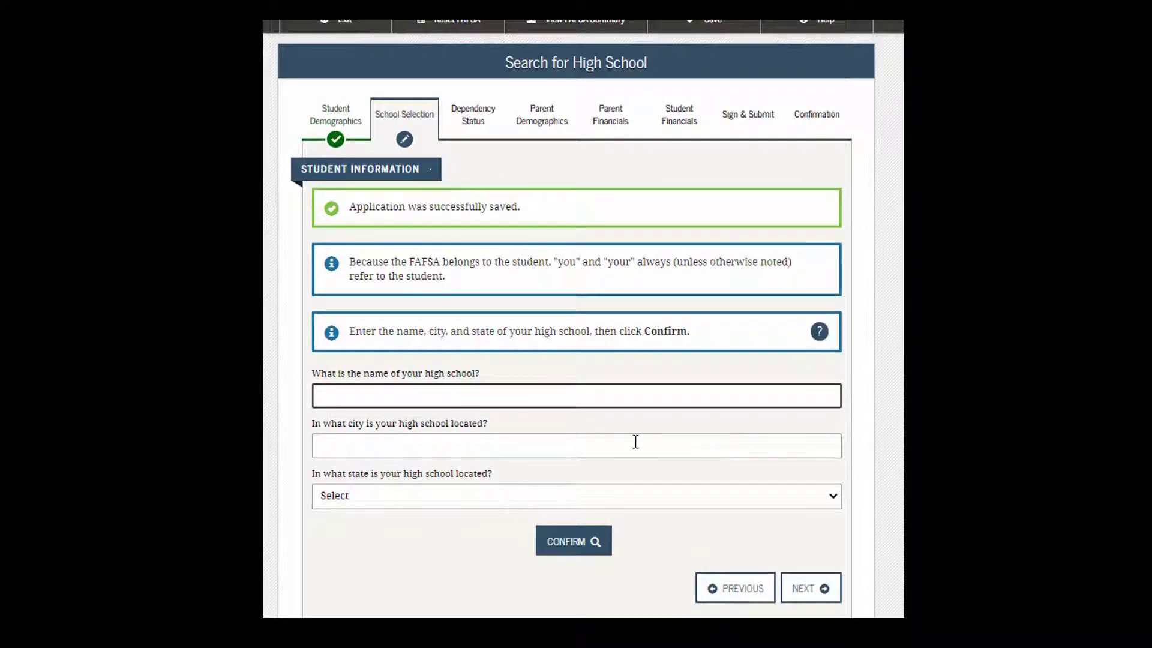
type("Oak Grove")
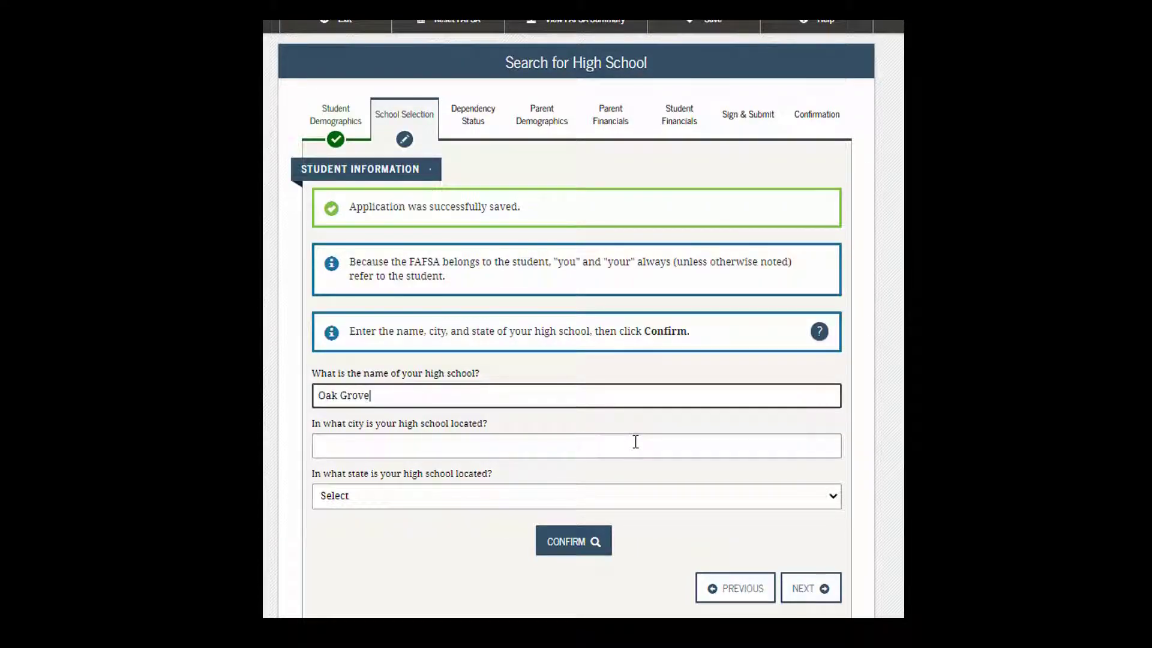
type(" Lutheran")
left_click(635, 442)
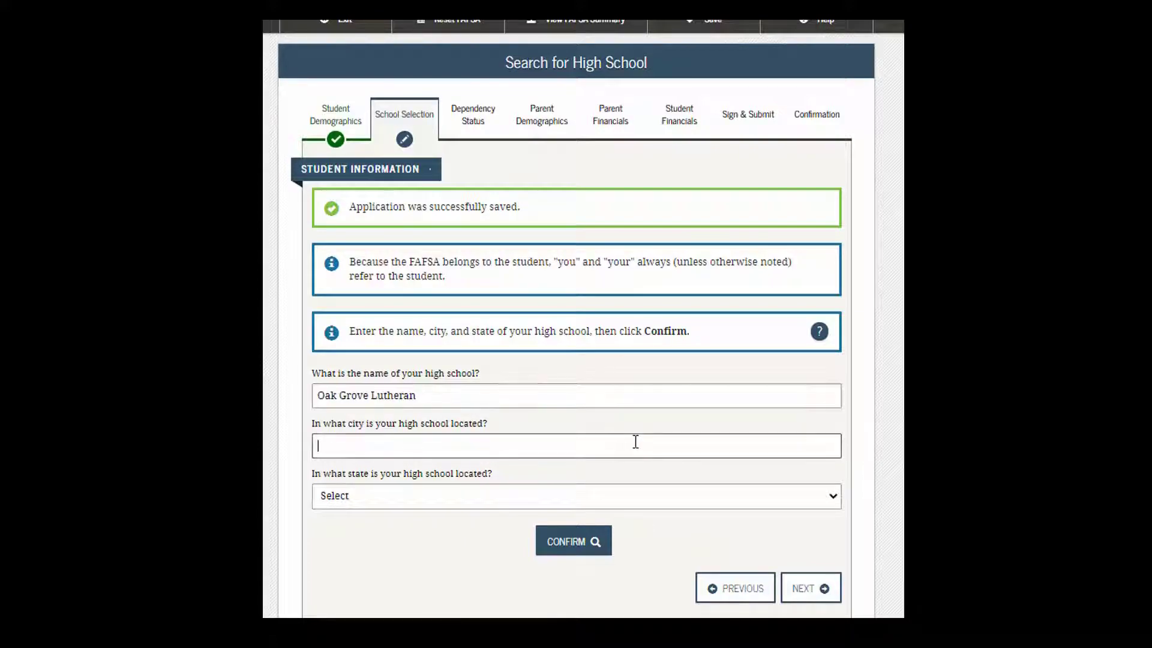
type("Fargo")
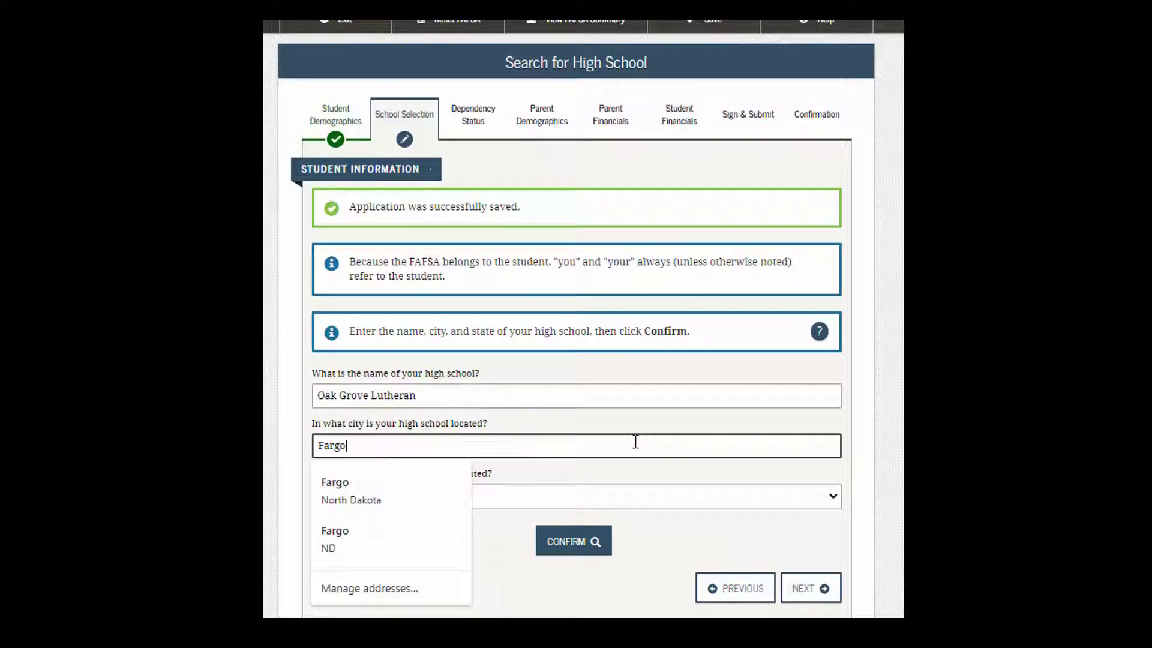
key("Tab")
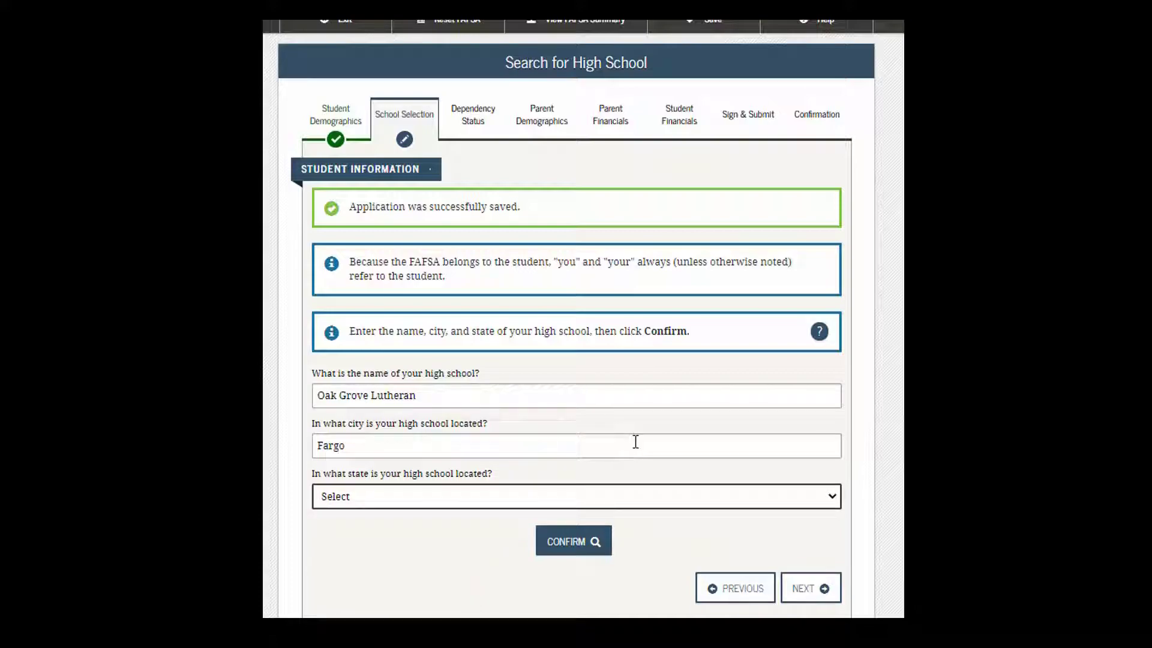
left_click(833, 507)
scroll(445, 548, "down", 8)
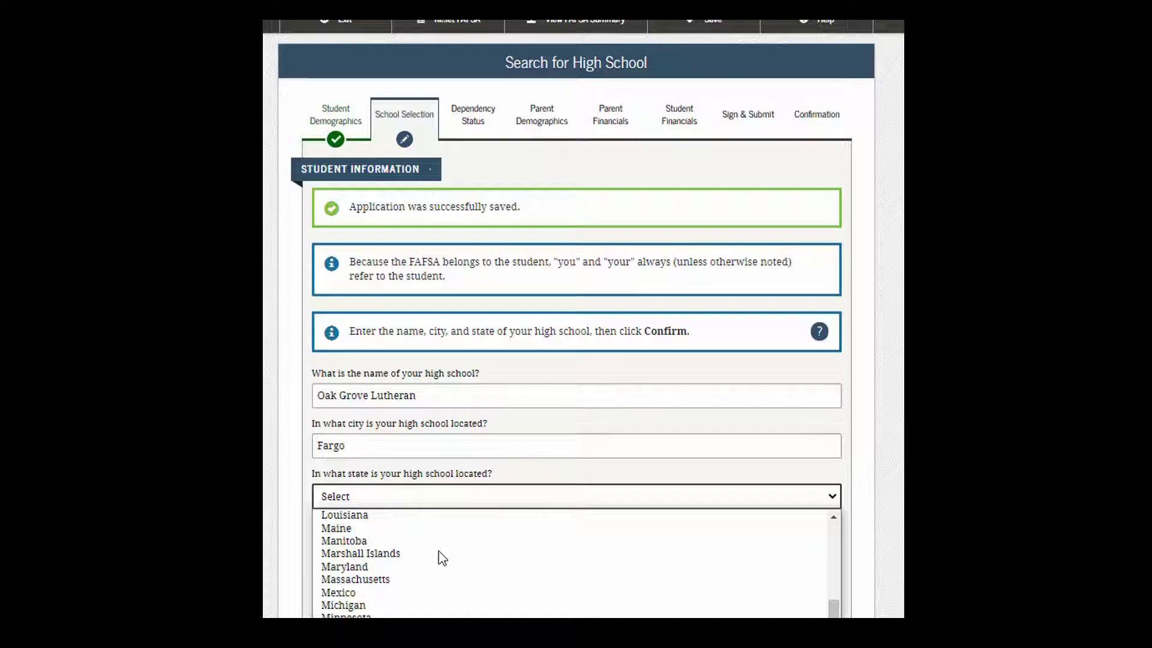
scroll(445, 547, "down", 4)
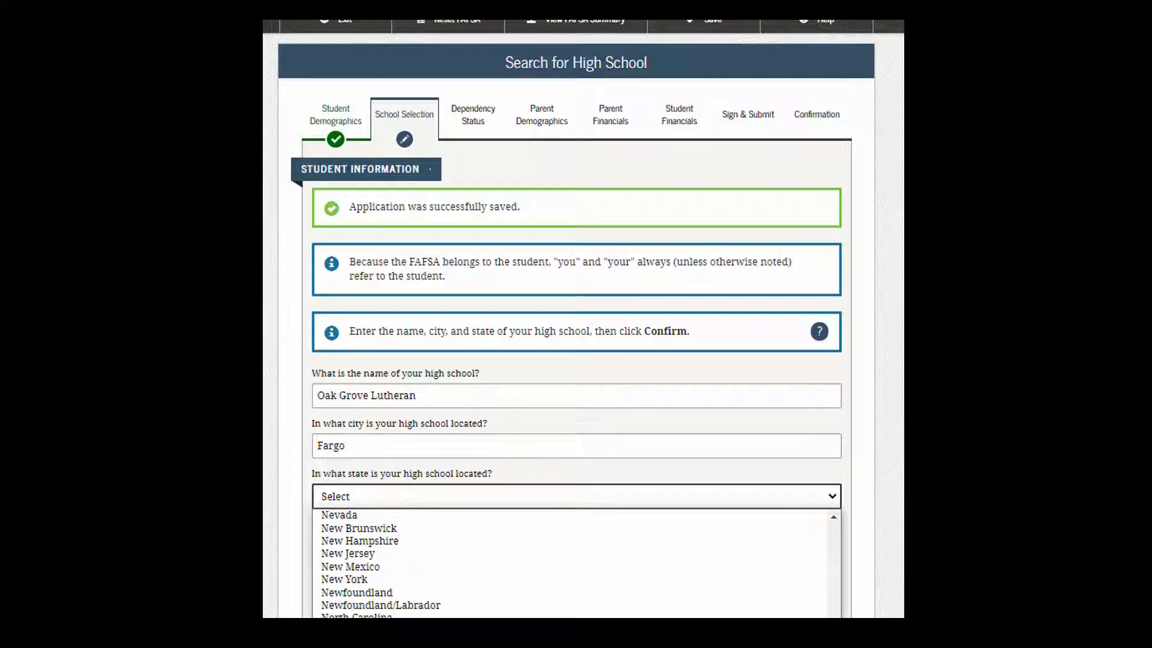
left_click(445, 631)
left_click(580, 543)
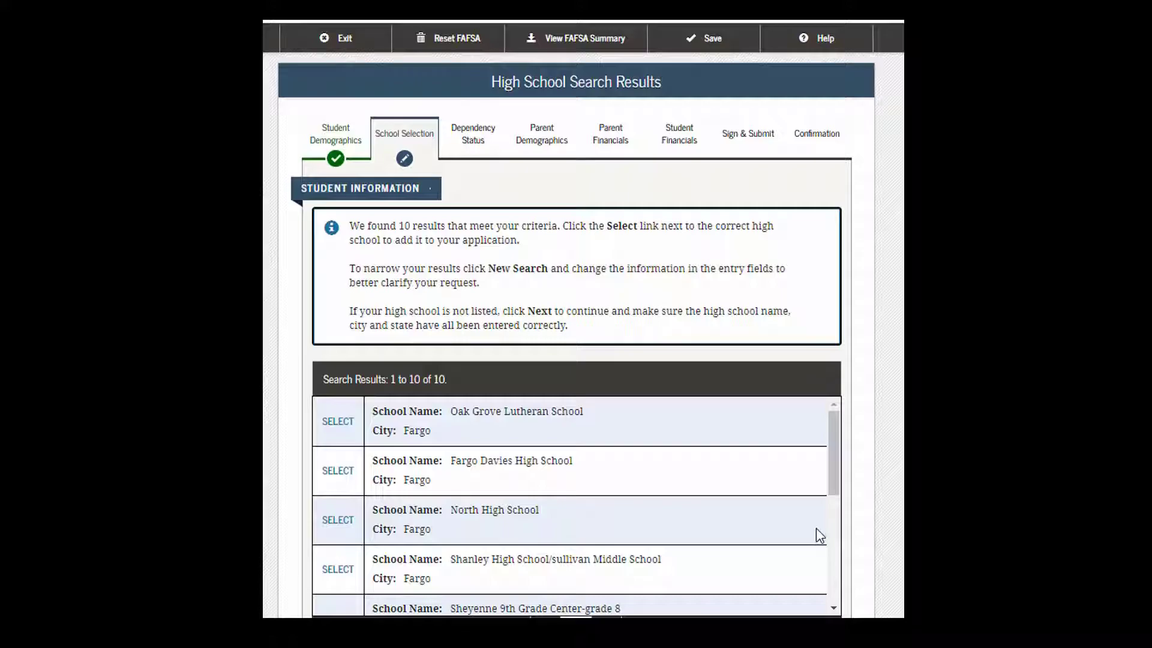
Step: Pick Oak Grove Lutheran School (Fargo, North Dakota) from the search results
scroll(609, 449, "down", 2)
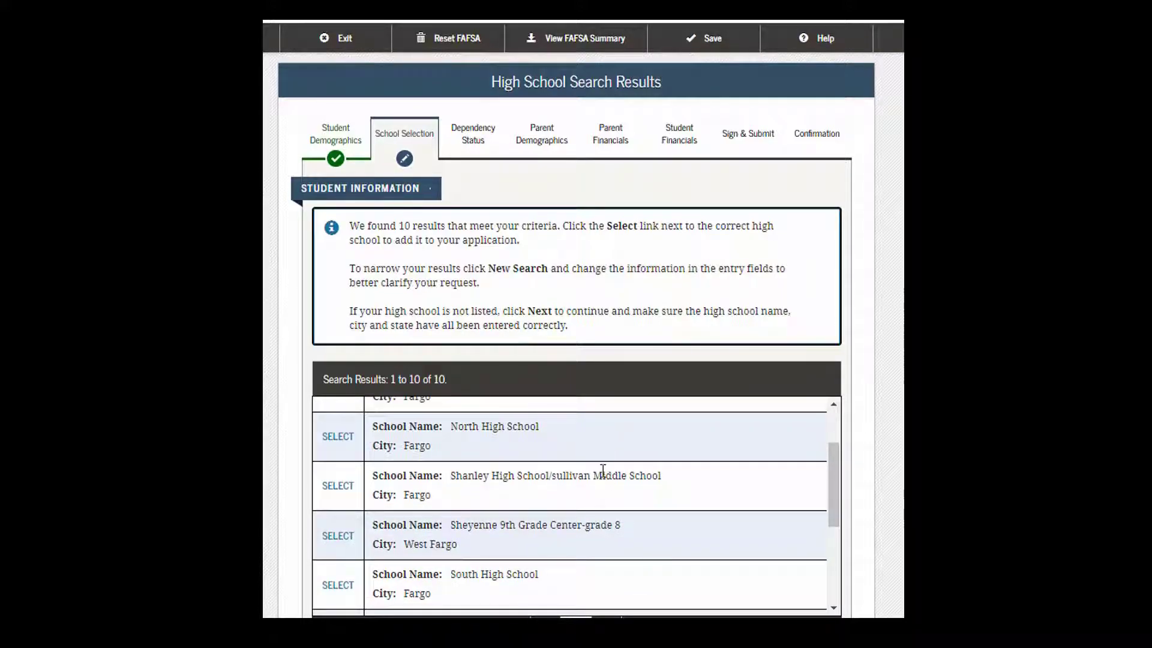
scroll(602, 471, "up", 2)
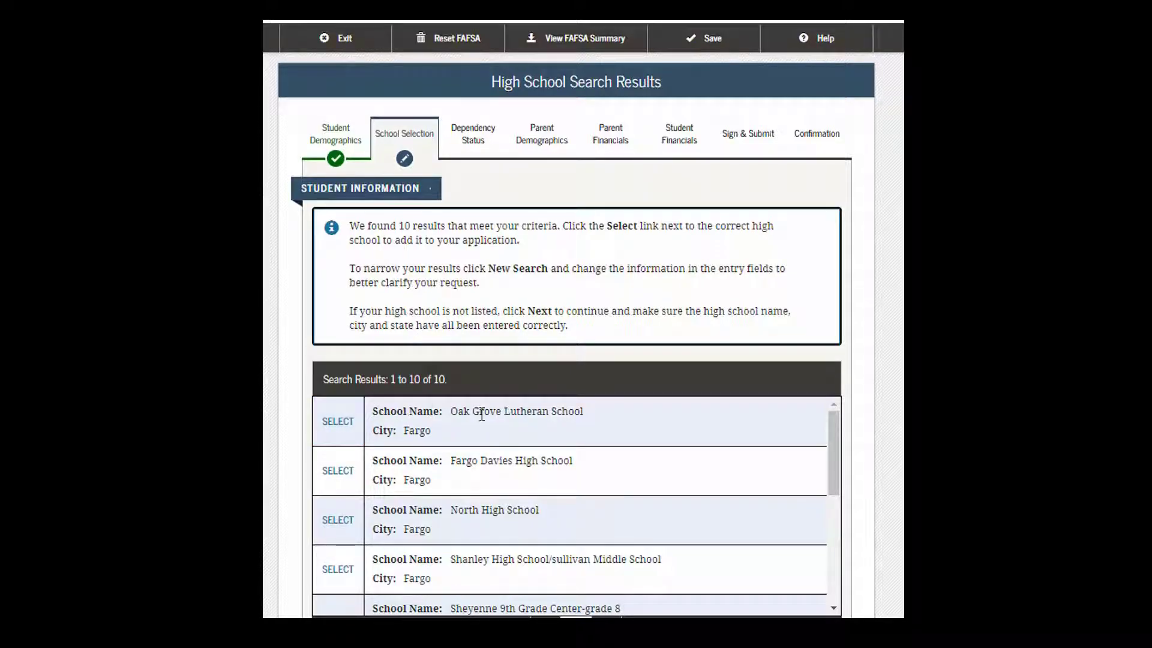
left_click(346, 428)
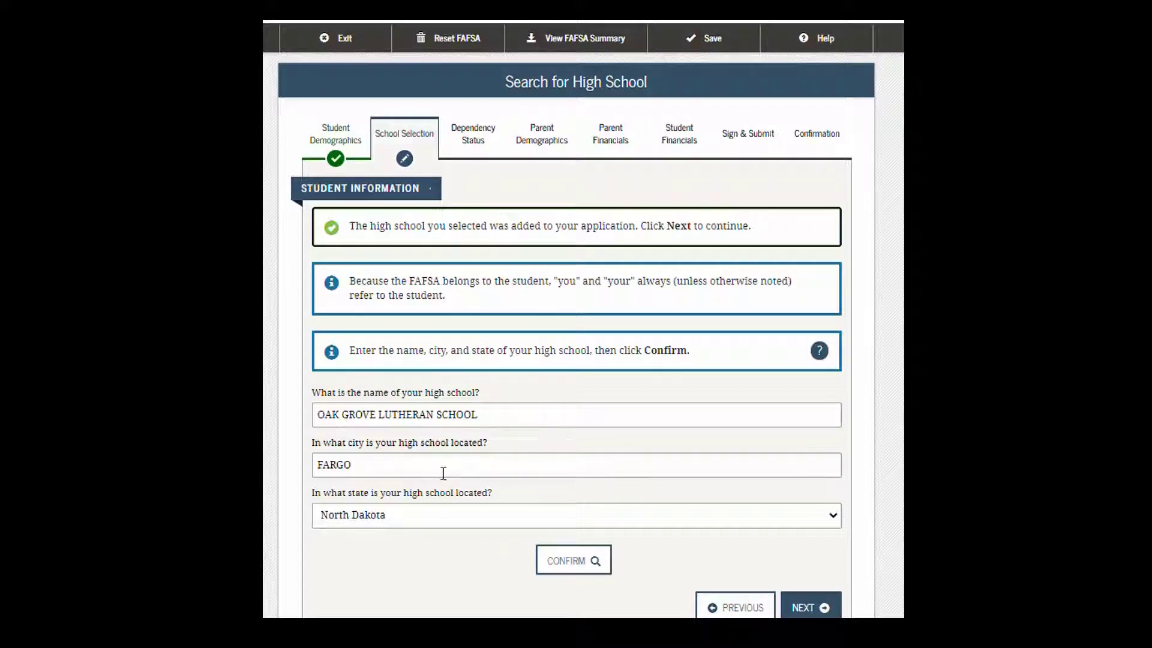
Step: Set the college search state to Minnesota
left_click(815, 611)
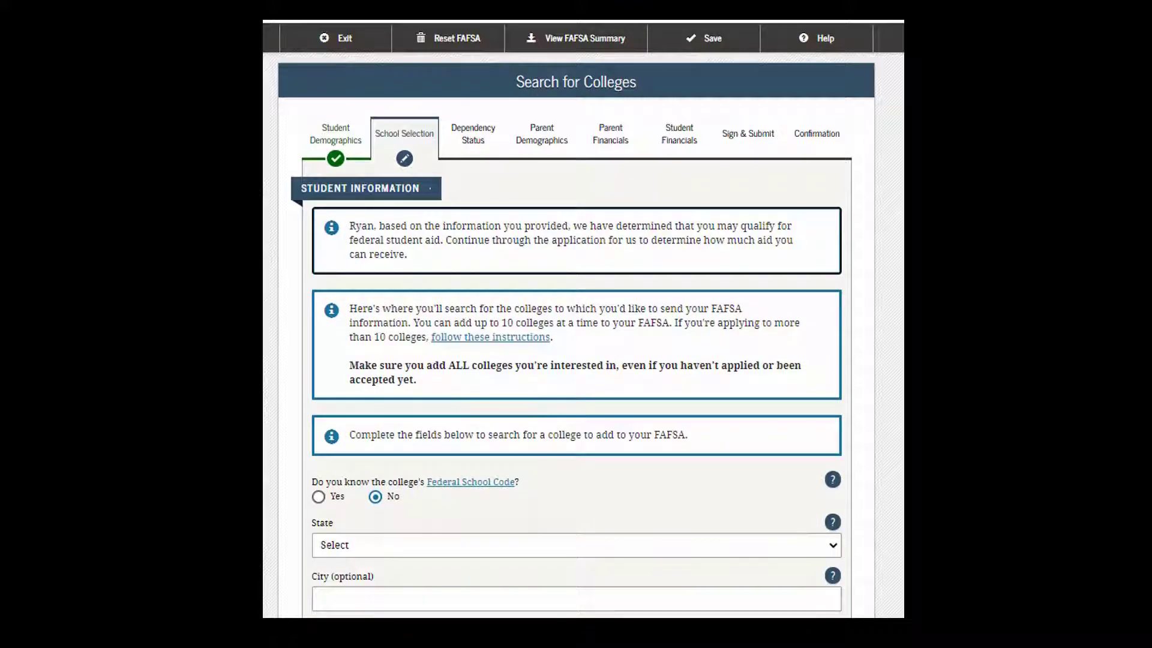
scroll(576, 360, "down", 2)
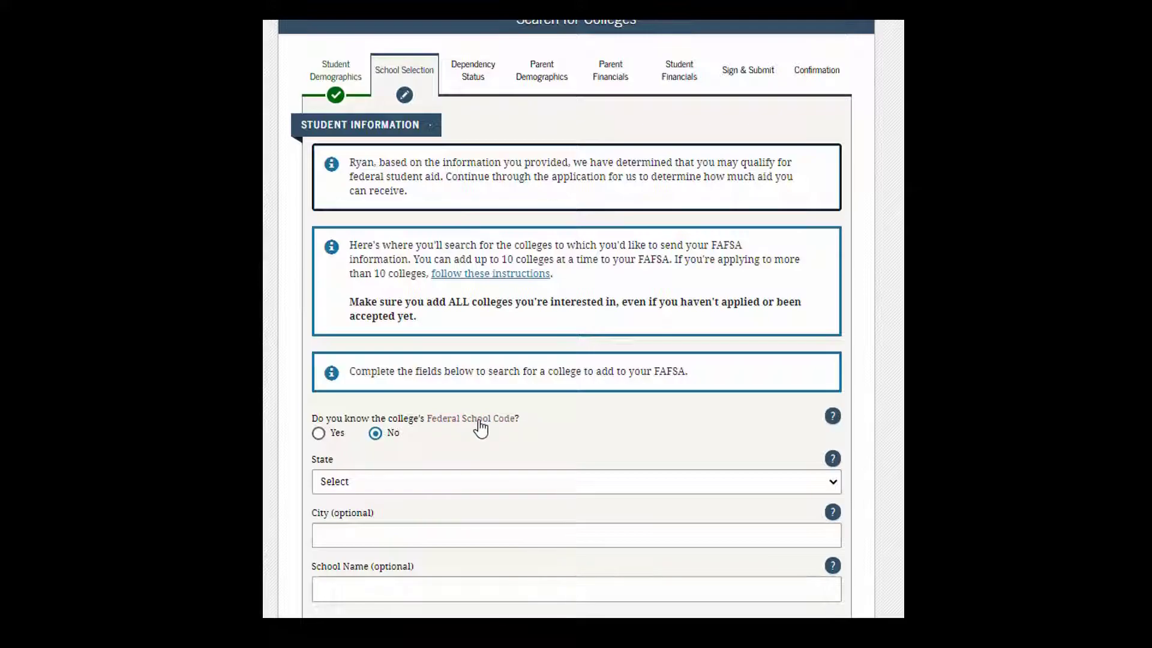
left_click(344, 483)
scroll(815, 326, "down", 1)
scroll(816, 327, "down", 1)
left_click(833, 442)
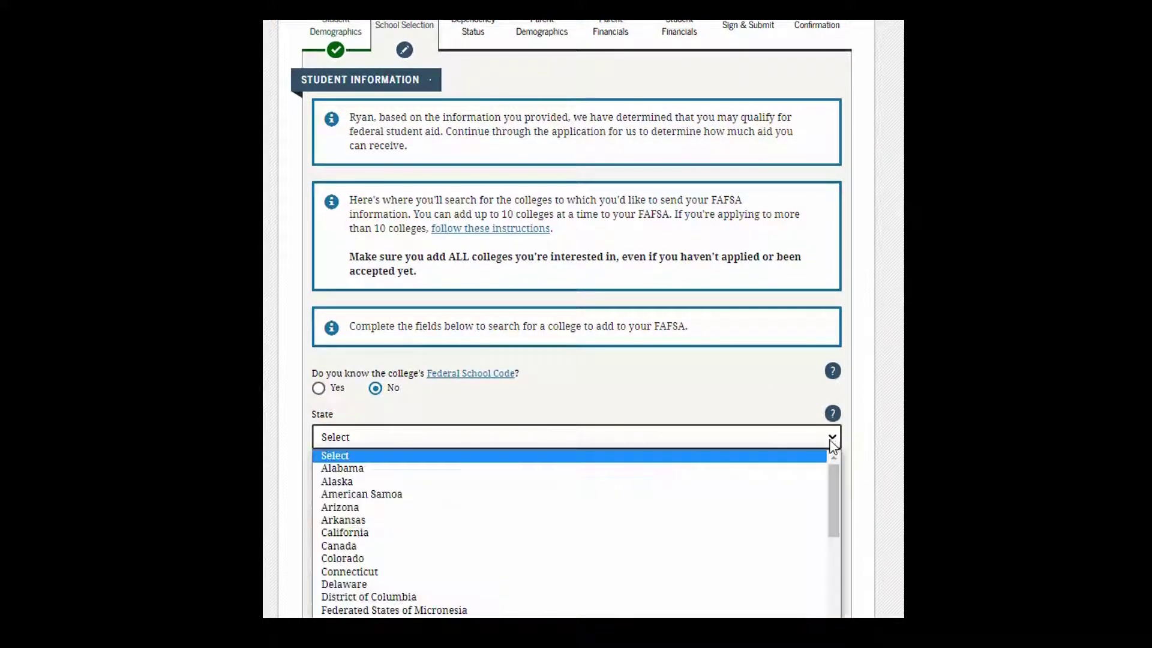
scroll(576, 520, "down", 4)
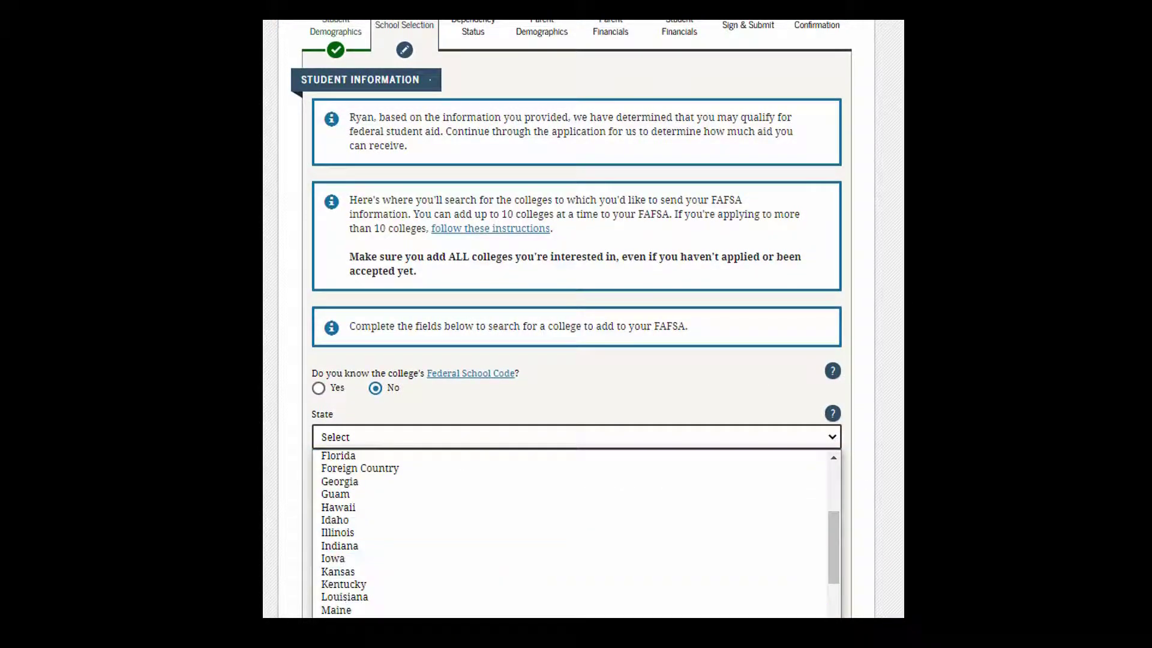
scroll(428, 564, "down", 2)
left_click(428, 564)
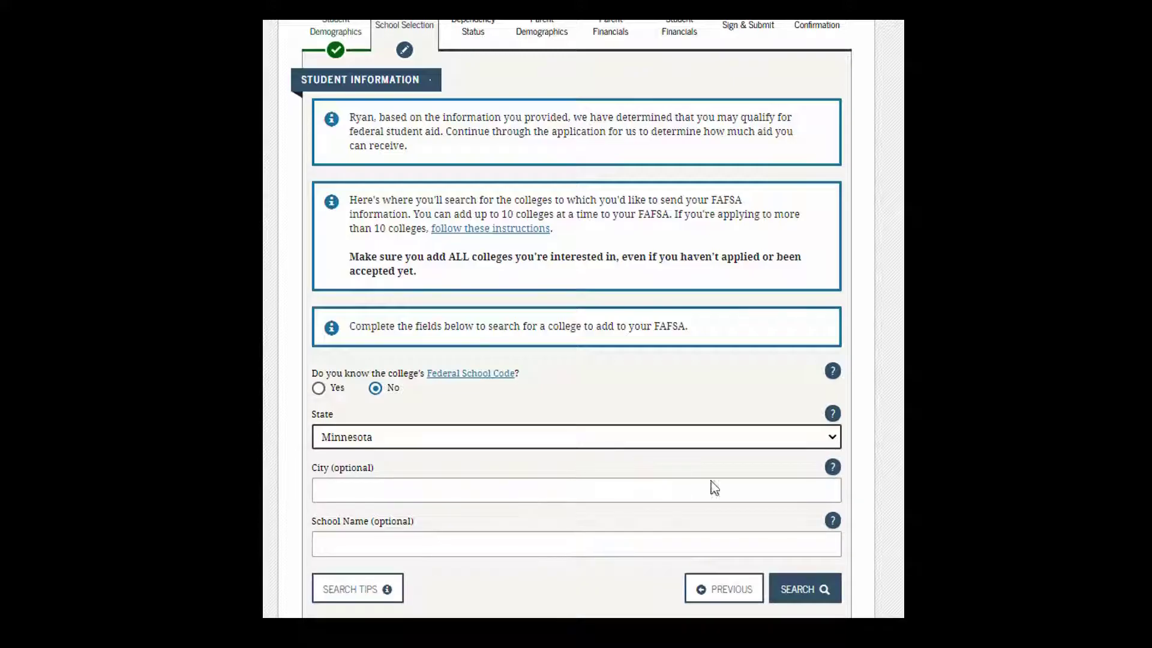
Step: Search for schools named Concordia in the city of Moorhead
left_click(801, 495)
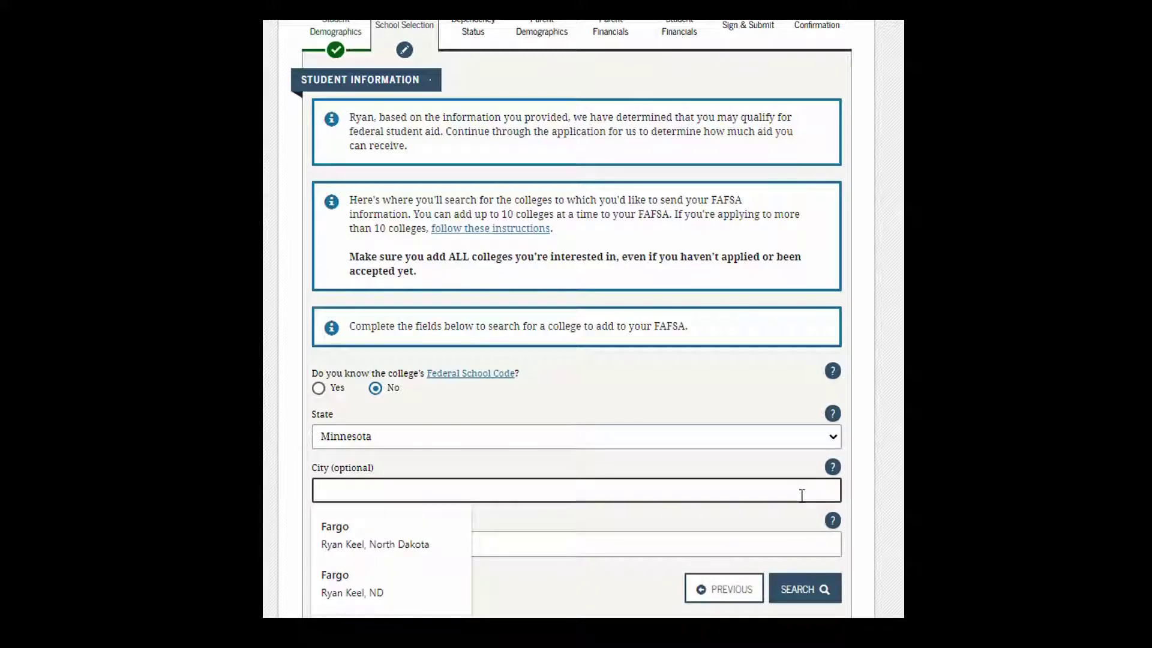
type("moorhead")
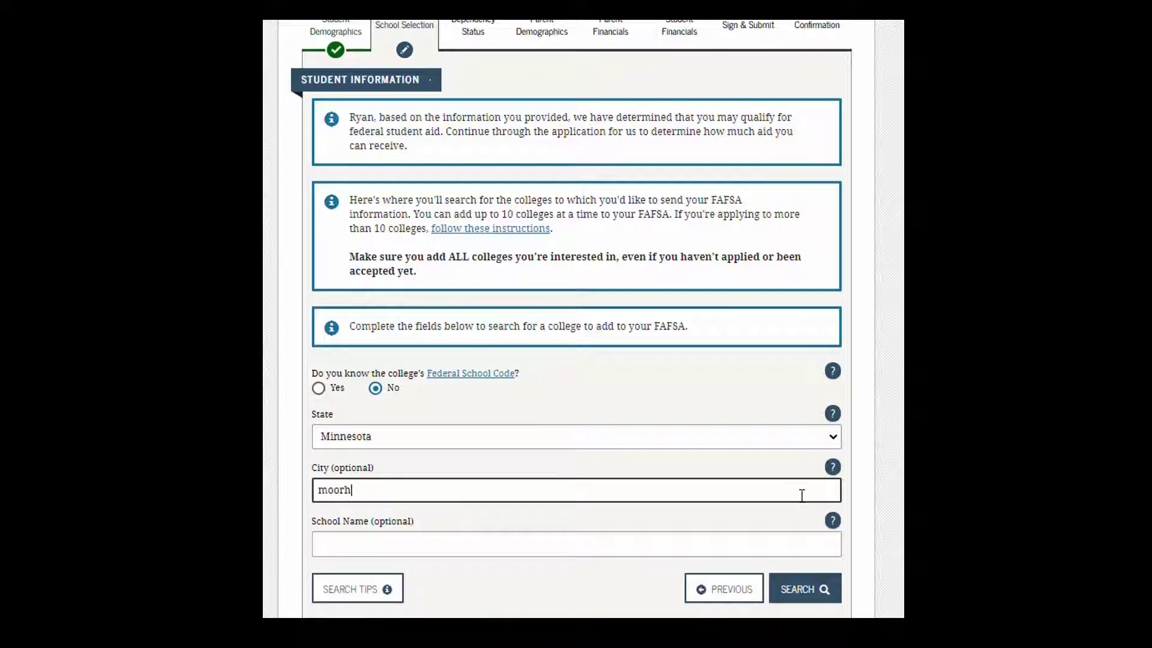
key("Tab")
key("Tab")
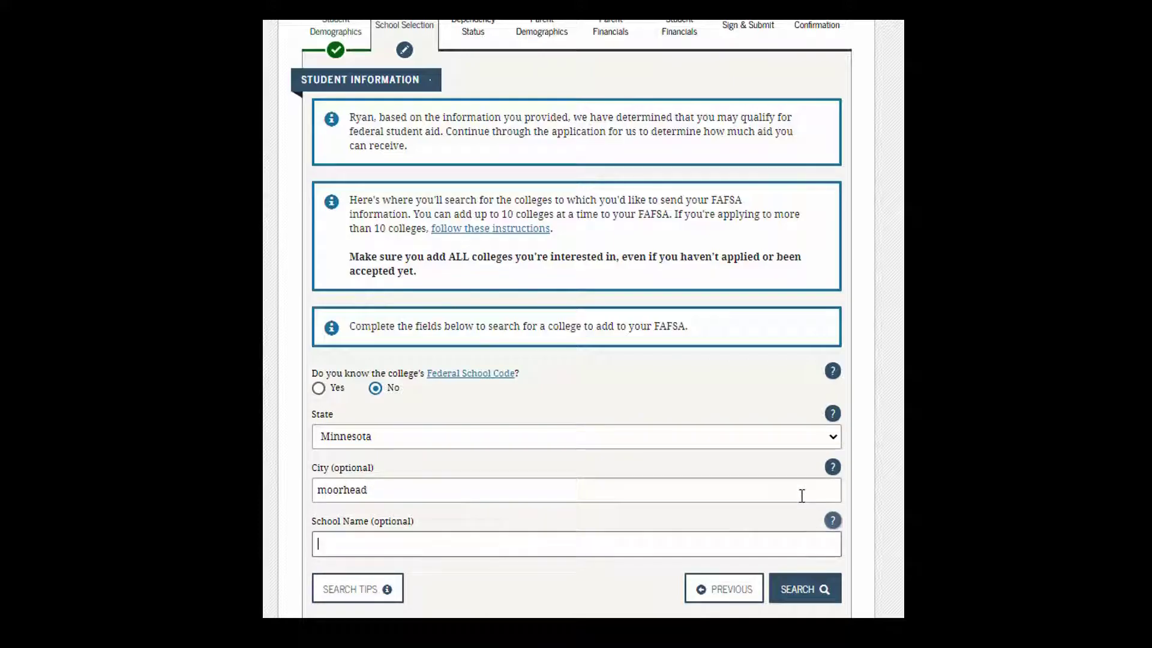
type("Concordia")
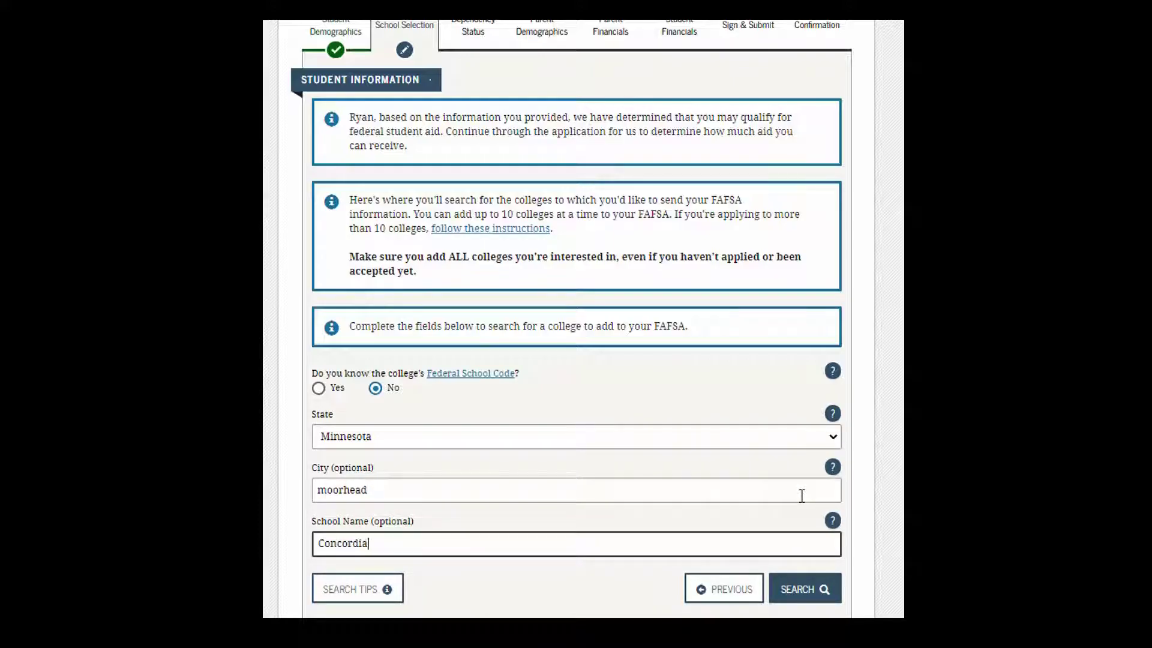
left_click(802, 593)
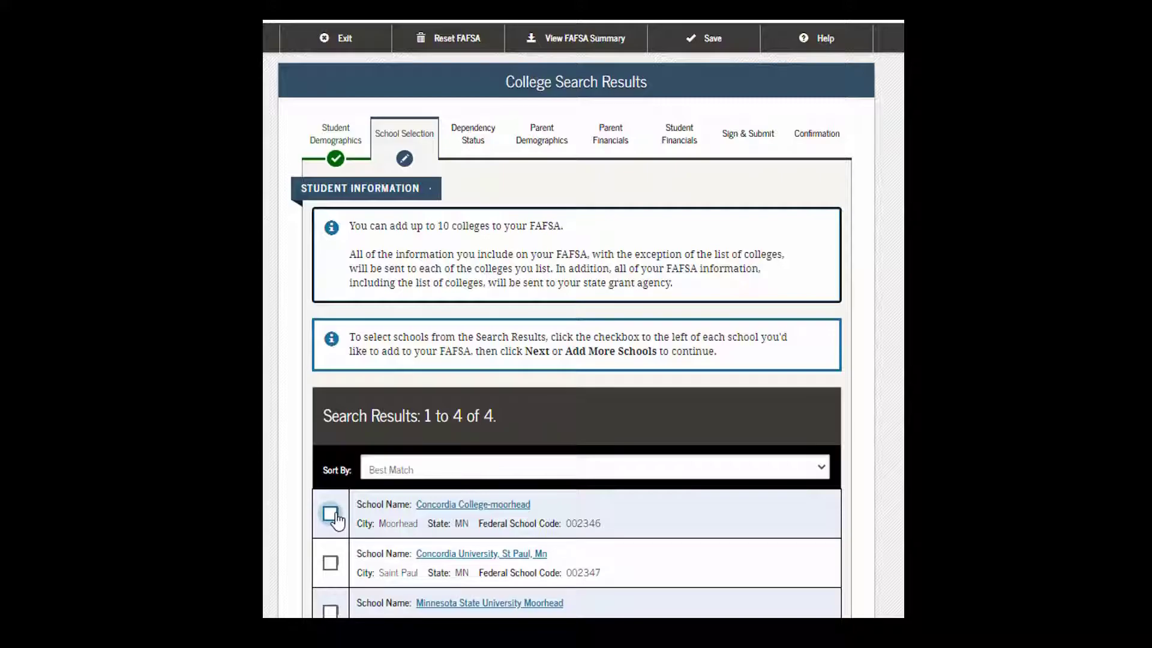
Step: Select Concordia College-Moorhead (code 002346) and continue to housing plans
scroll(331, 517, "down", 3)
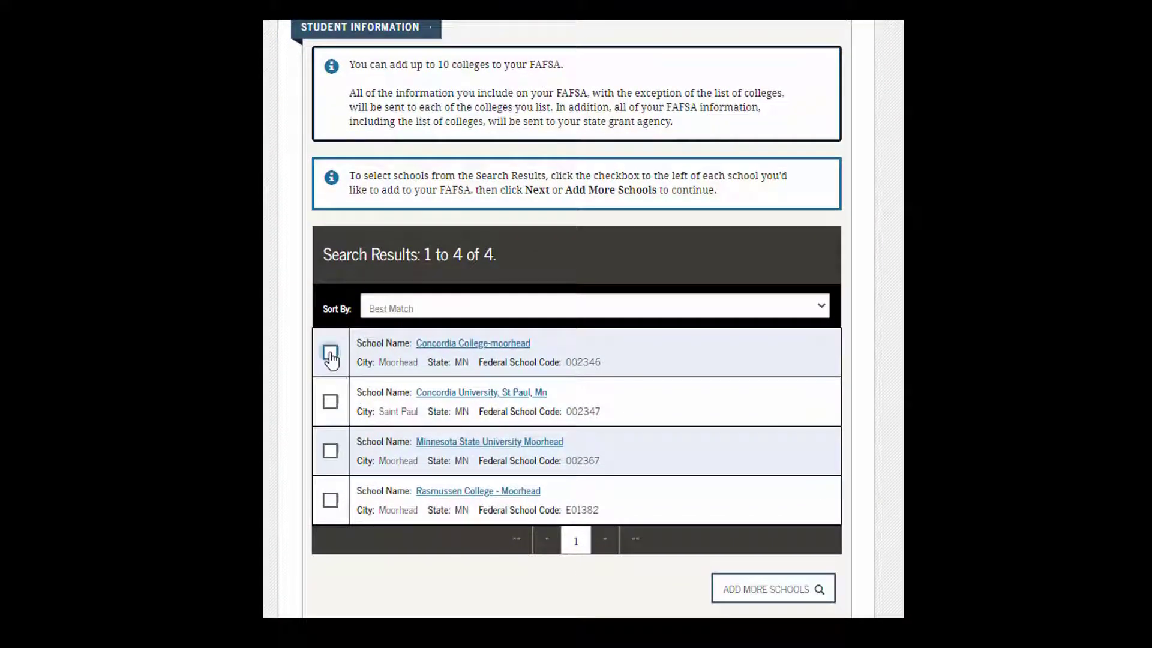
left_click(330, 354)
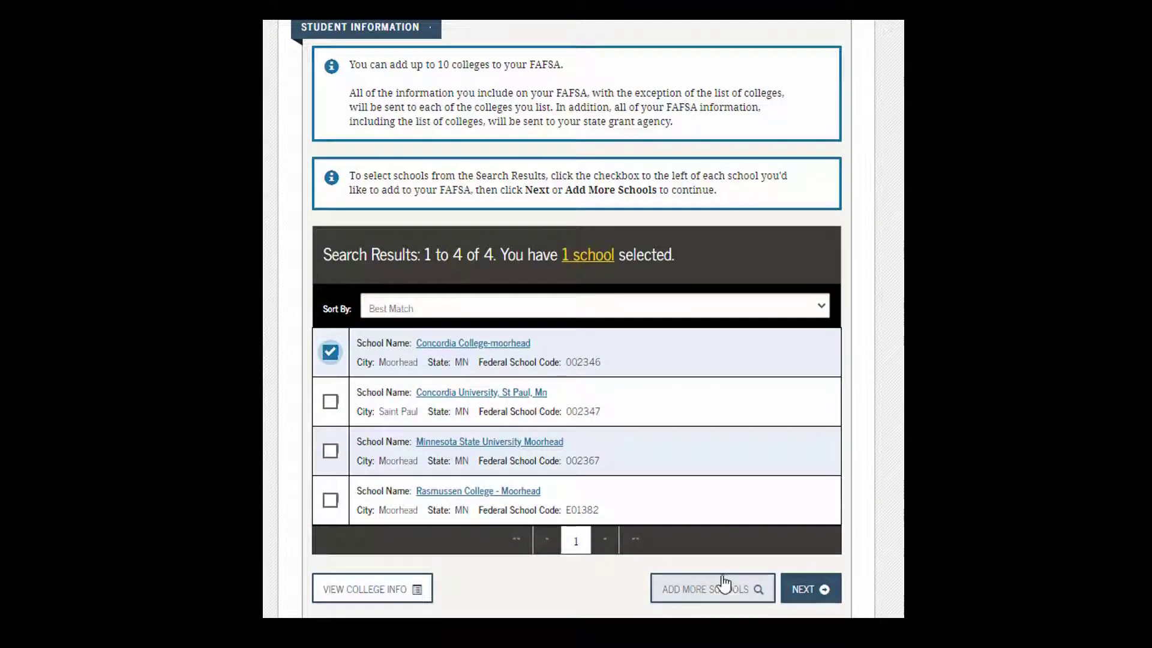
left_click(804, 593)
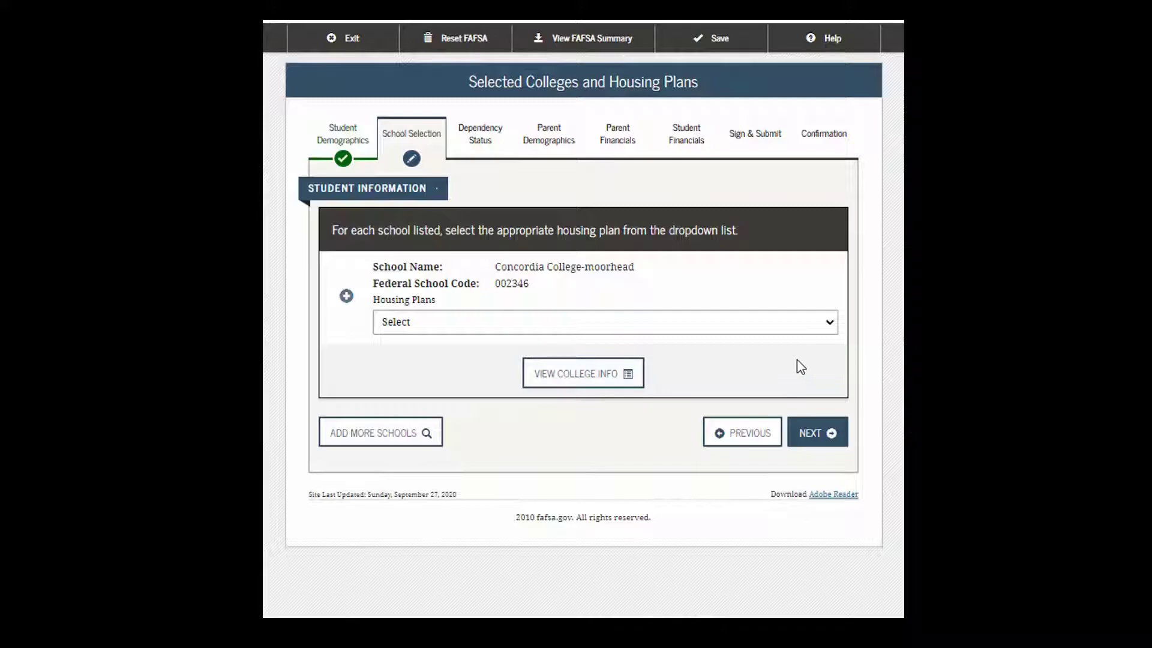
Step: Set Concordia College-Moorhead's housing plan to On Campus after viewing its college info
left_click(829, 325)
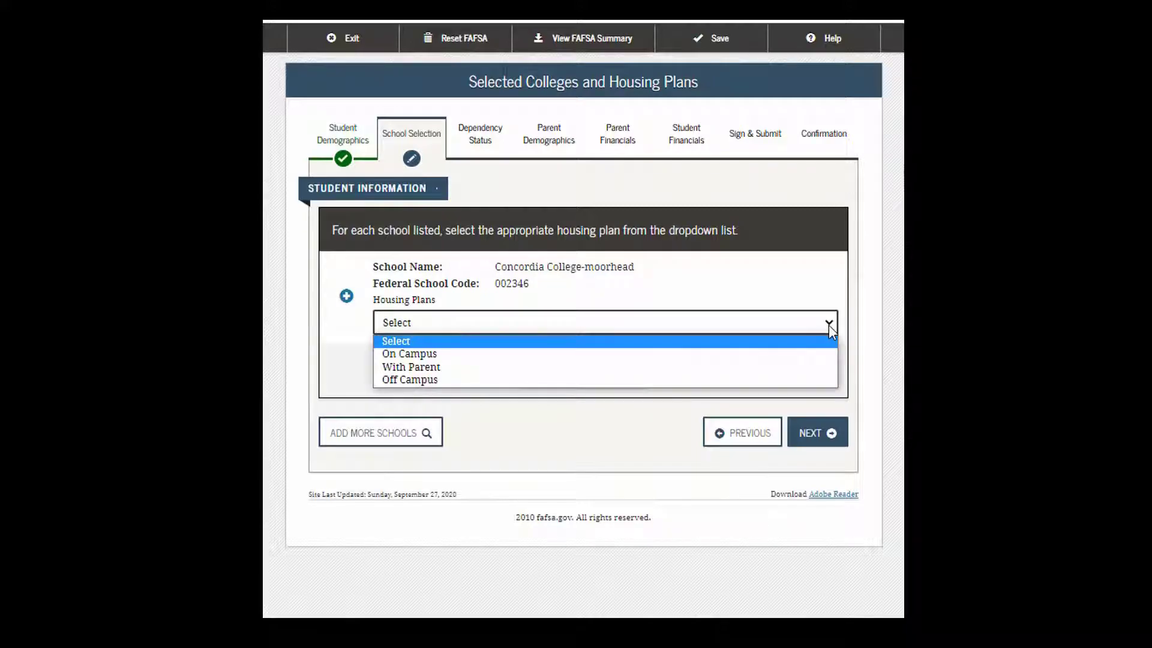
left_click(736, 359)
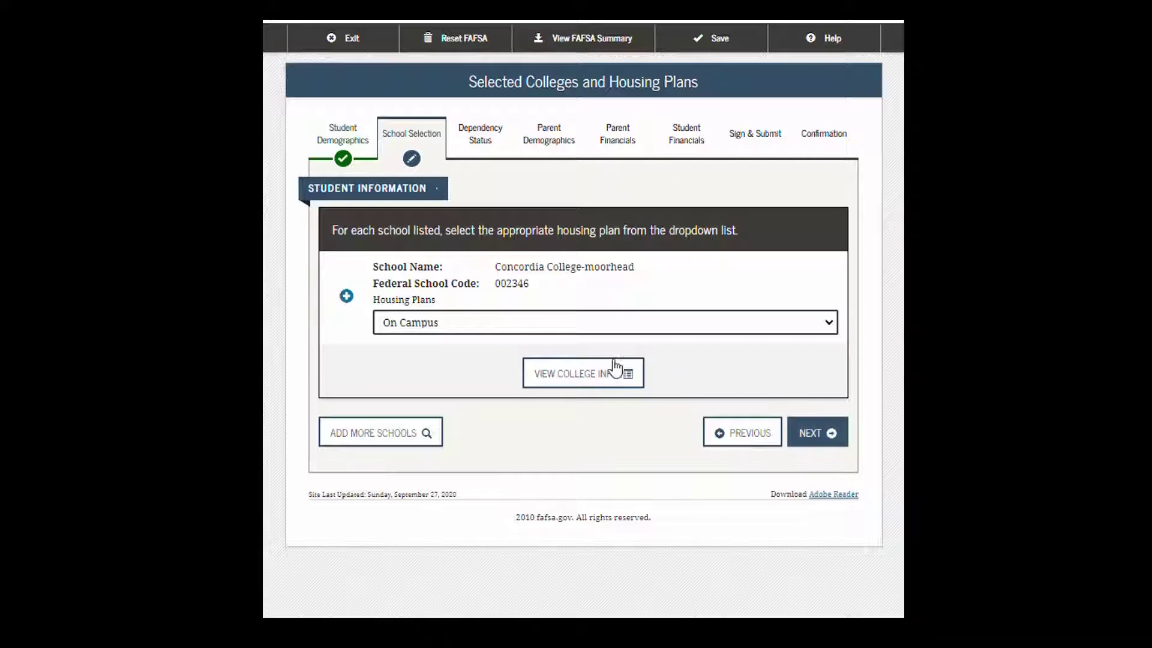
left_click(602, 379)
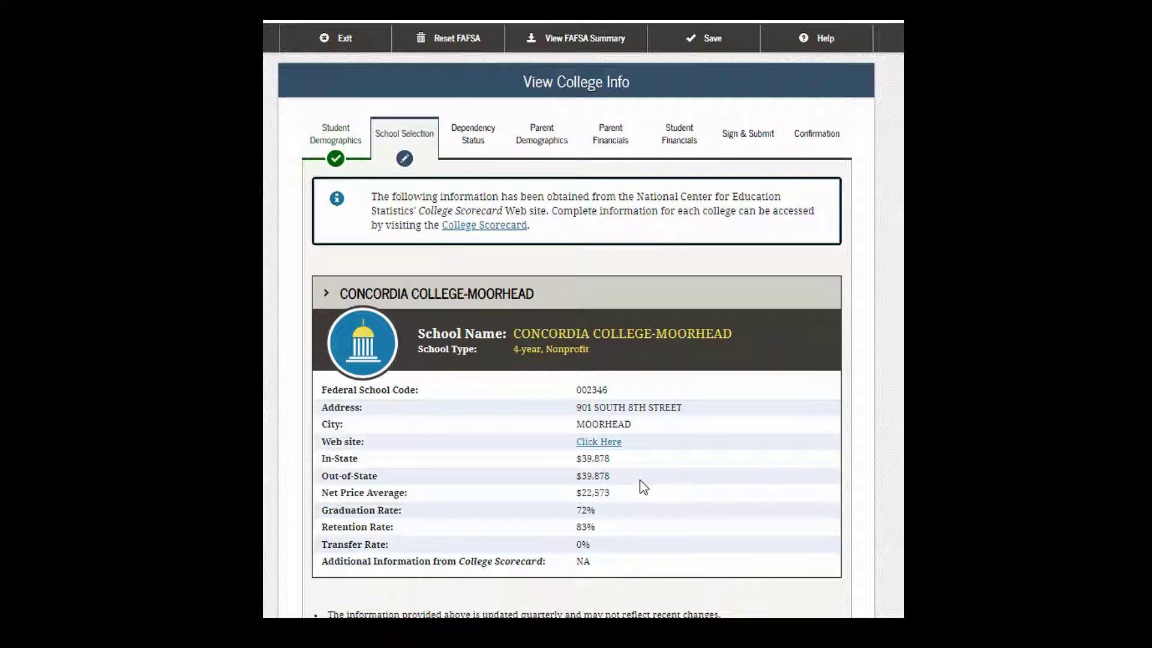
scroll(642, 485, "down", 5)
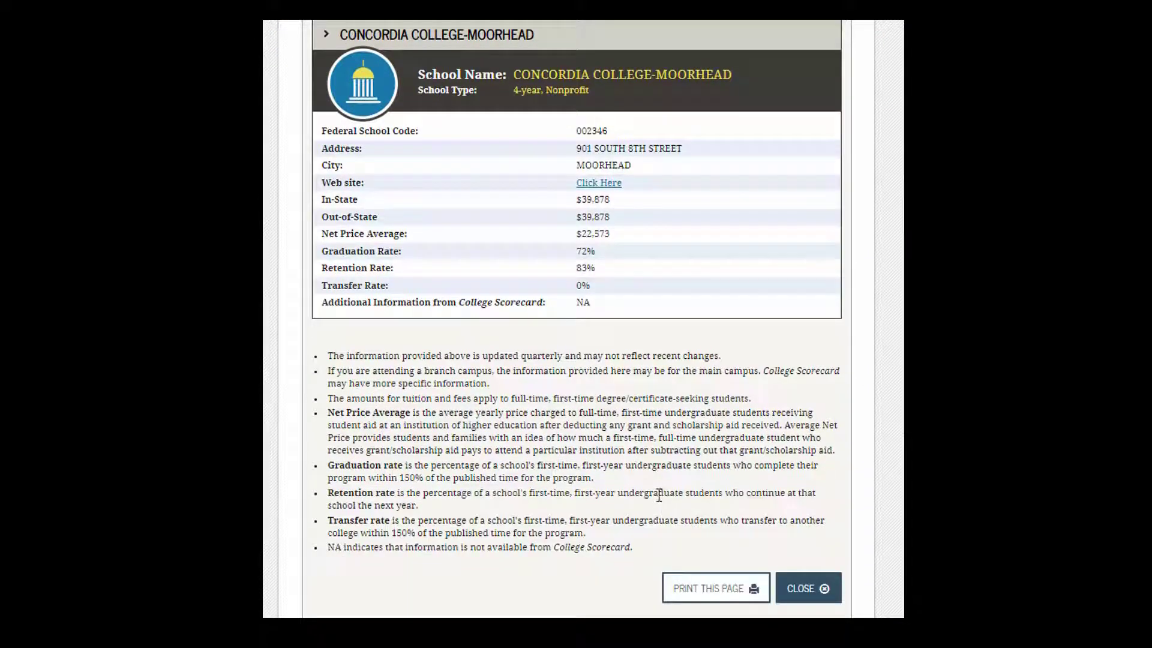
left_click(810, 589)
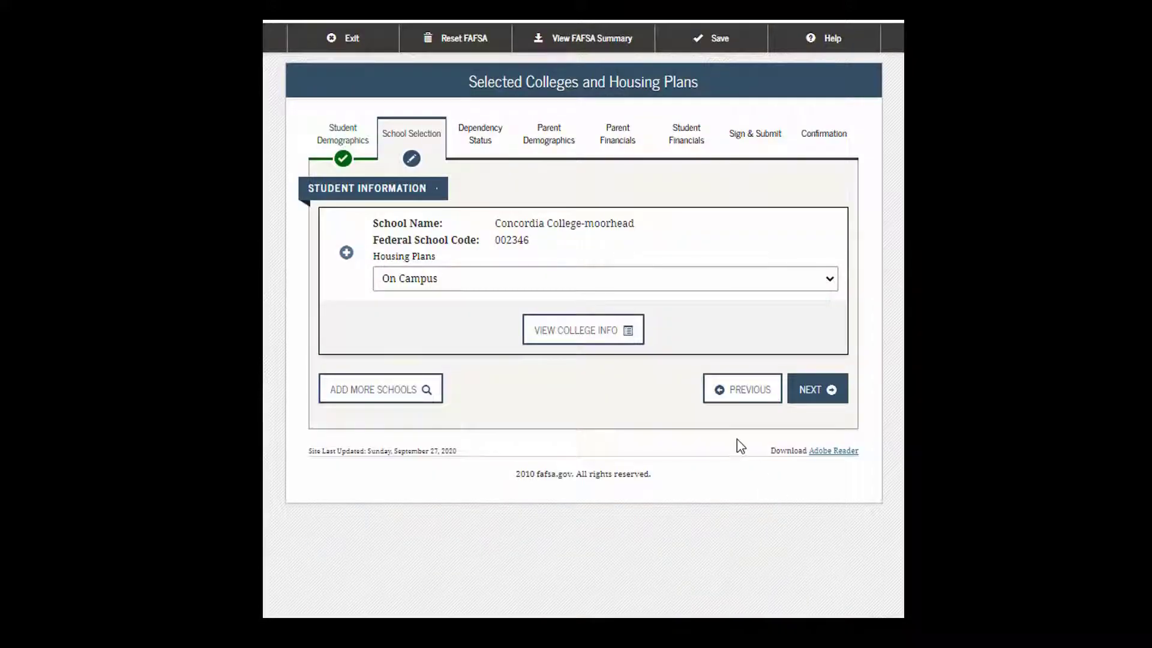
left_click(810, 393)
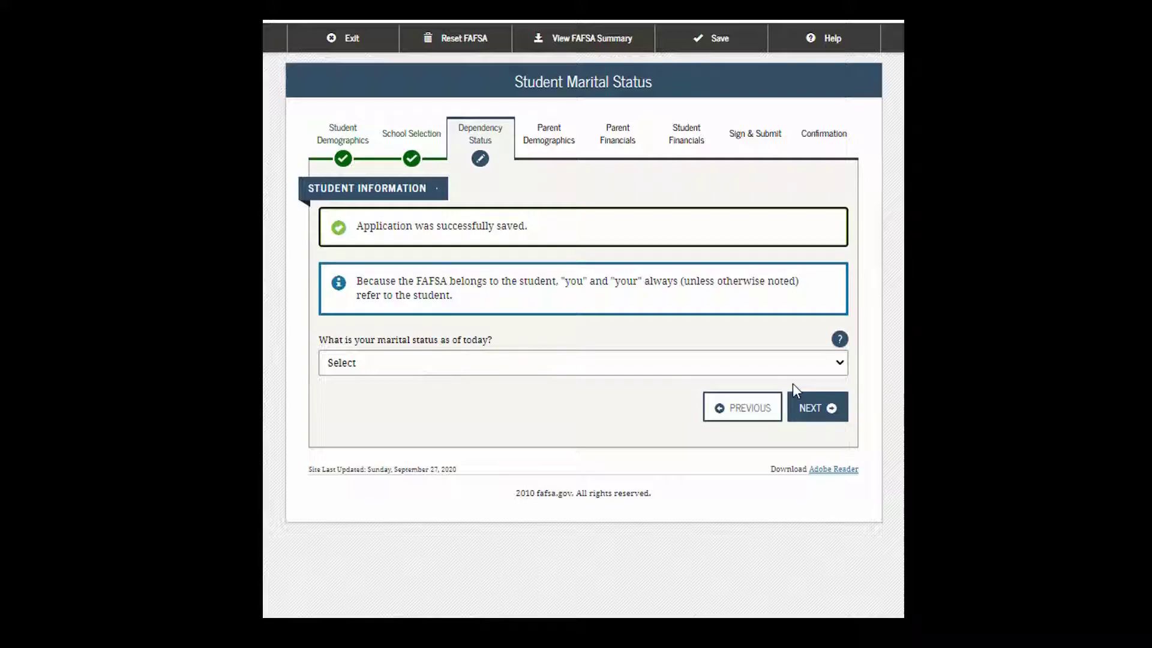
Step: Set the student's marital status to 'I am single' and continue
left_click(843, 363)
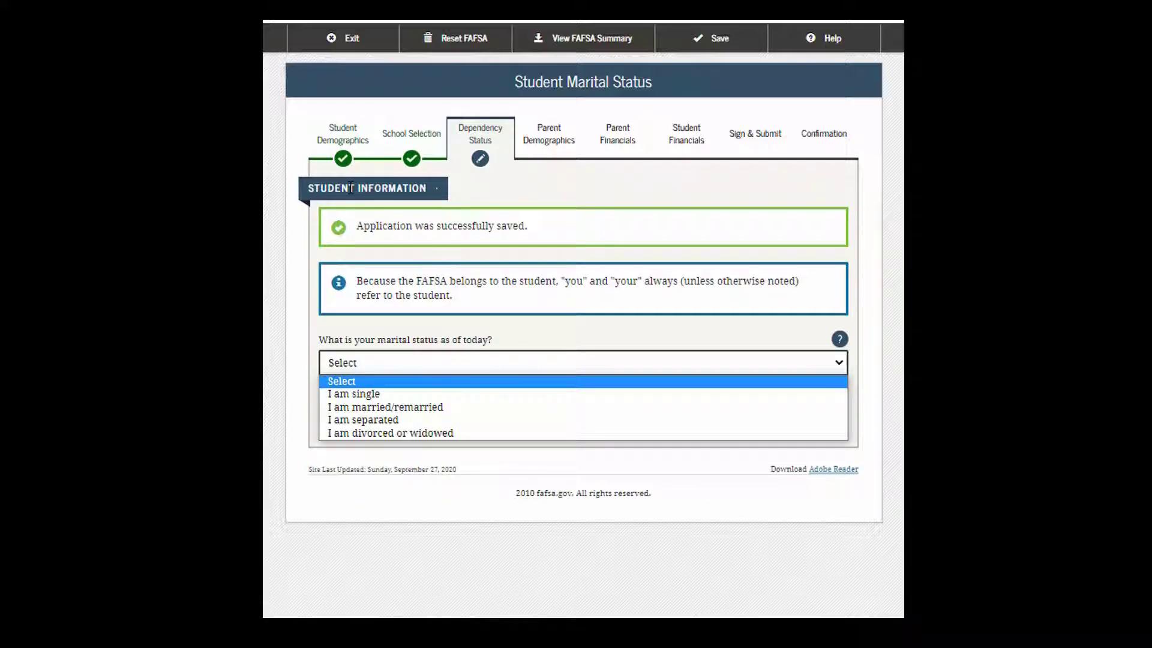
left_click(355, 395)
left_click(830, 414)
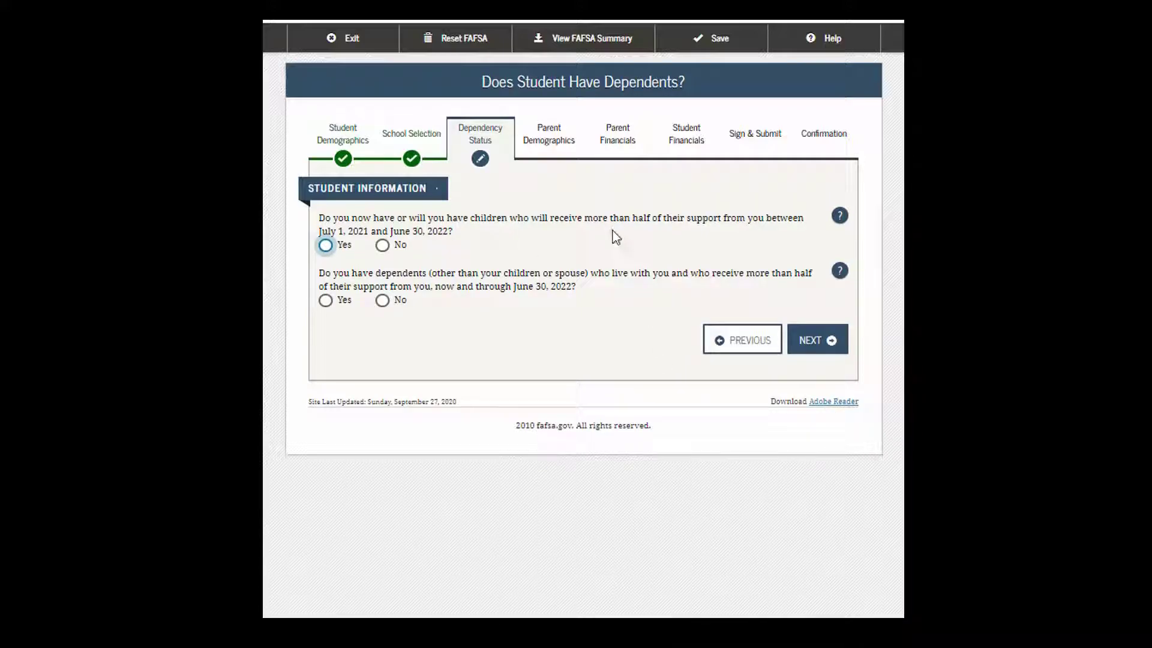
Step: Answer No to supporting children and No to having other dependents
left_click(382, 247)
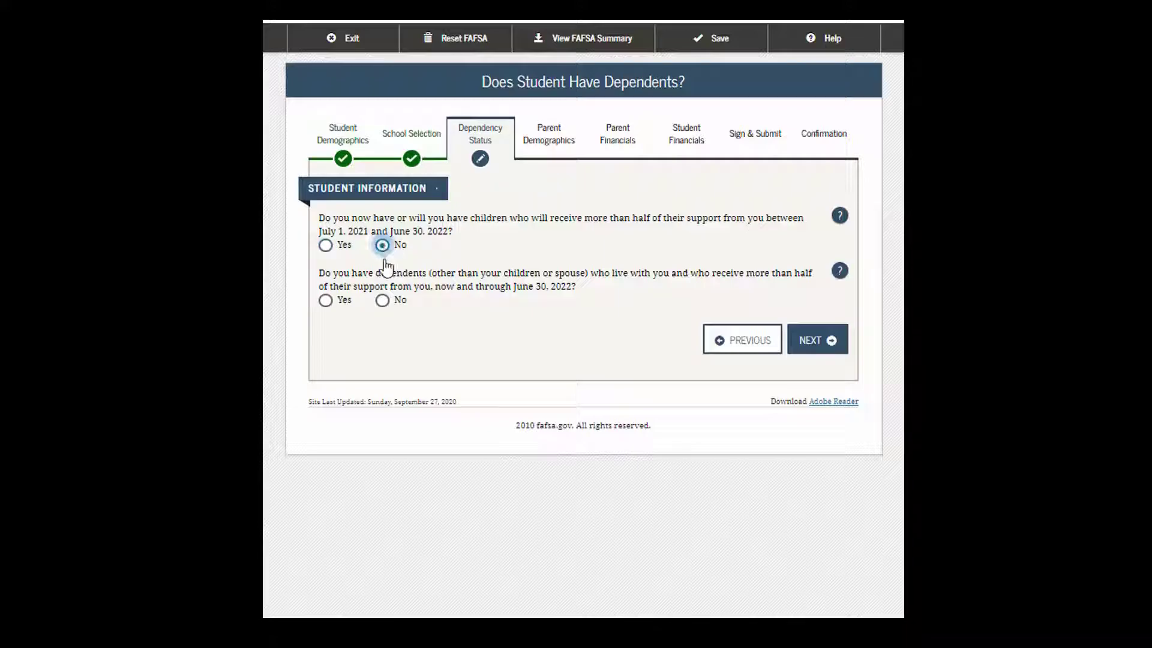
left_click(384, 302)
left_click(806, 339)
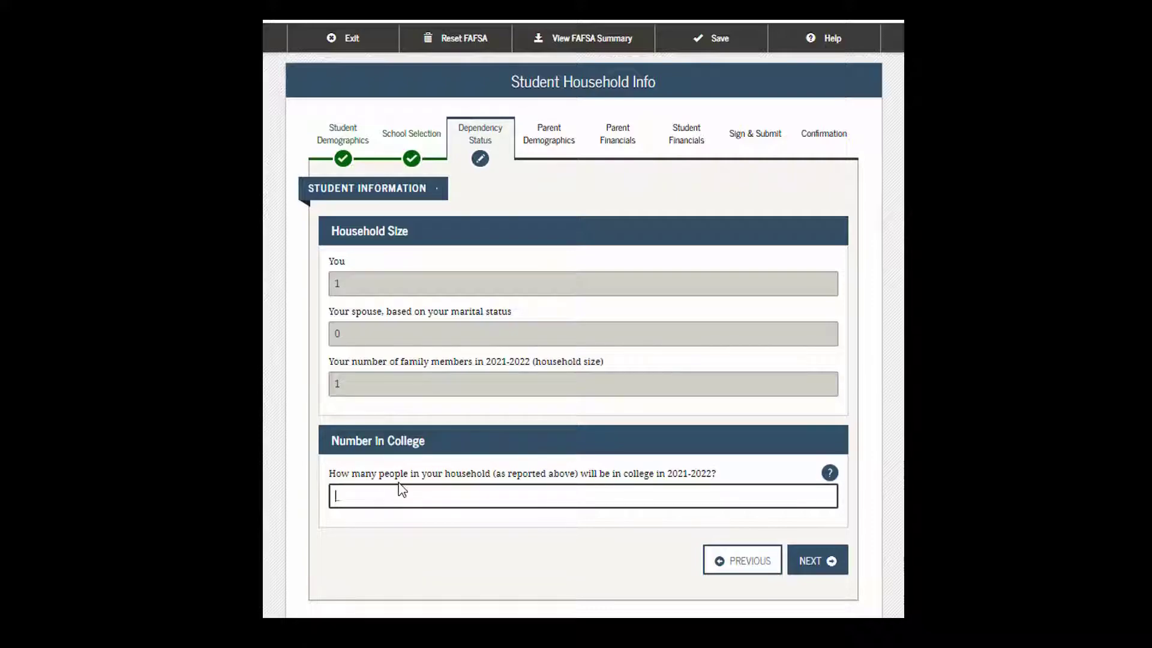
Step: Enter 1 as the number in college, then choose to answer the parent questions
type("1")
left_click(811, 561)
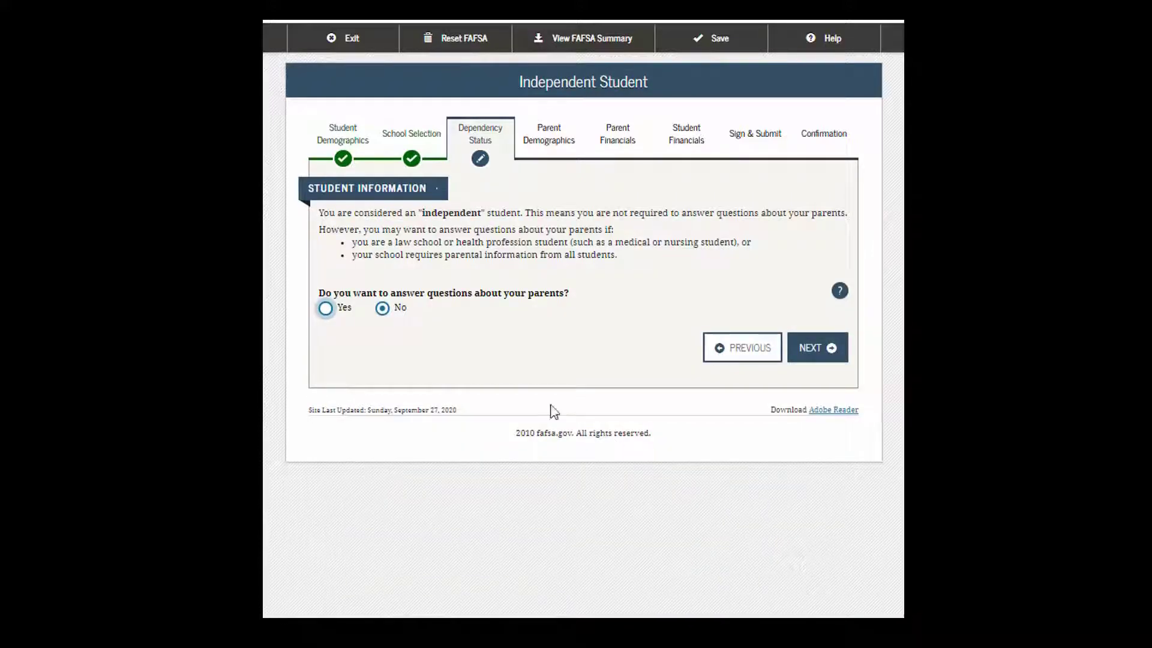
left_click(326, 309)
left_click(818, 354)
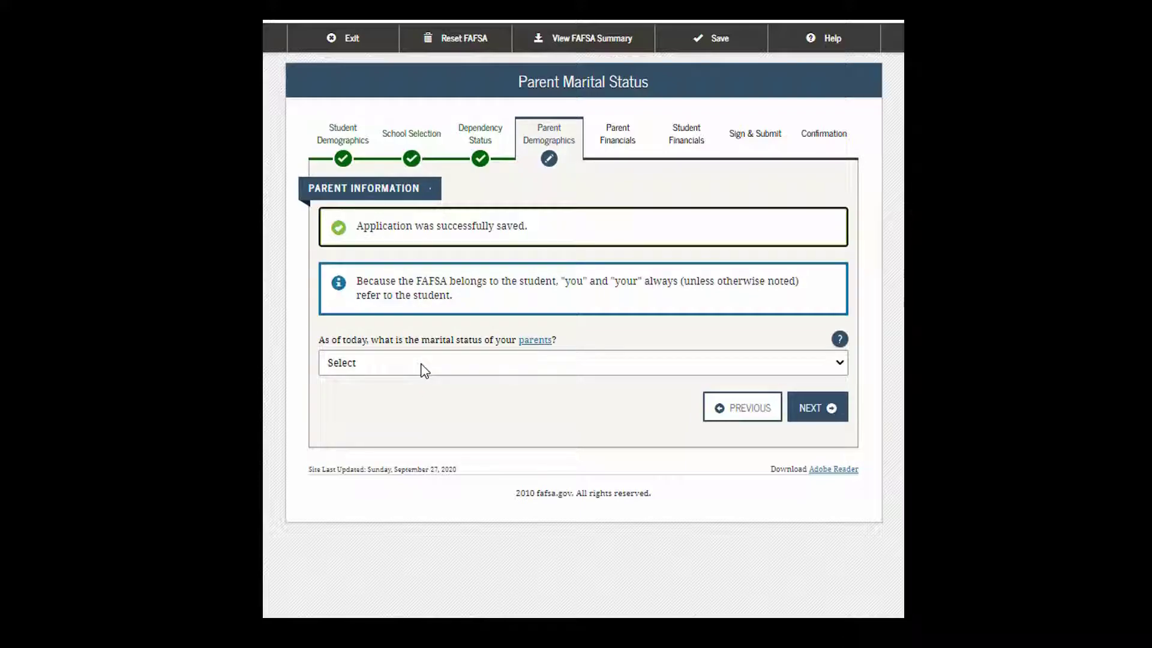
Step: Set the parents' marital status to Married or Remarried, with marriage date 01/2004
left_click(843, 367)
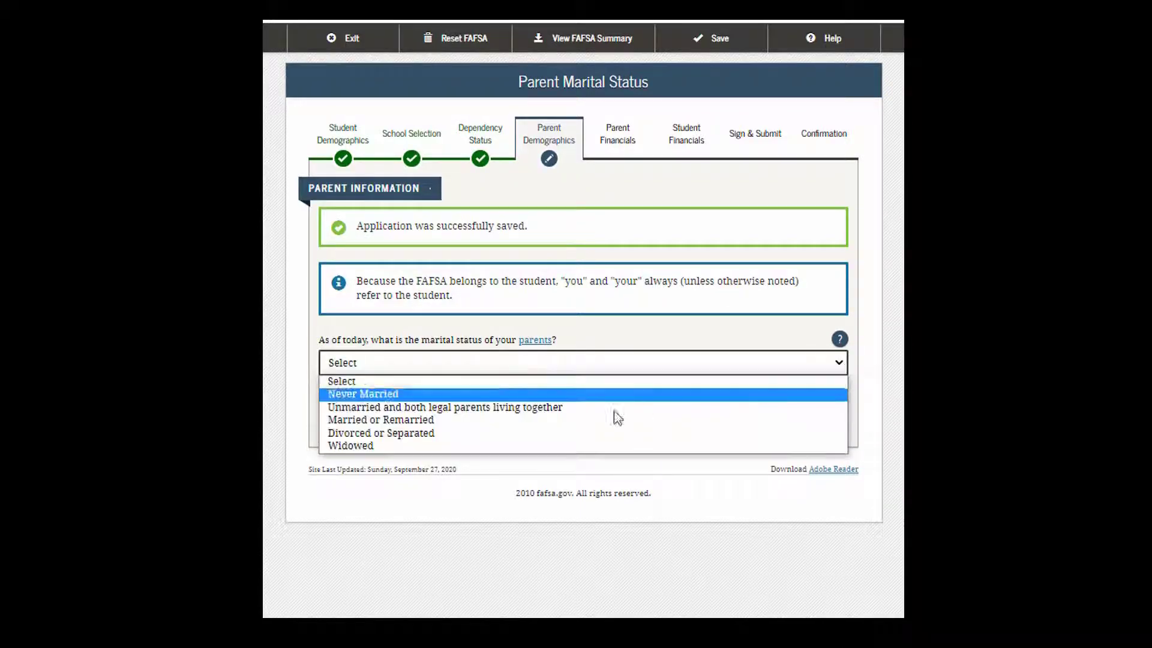
left_click(458, 420)
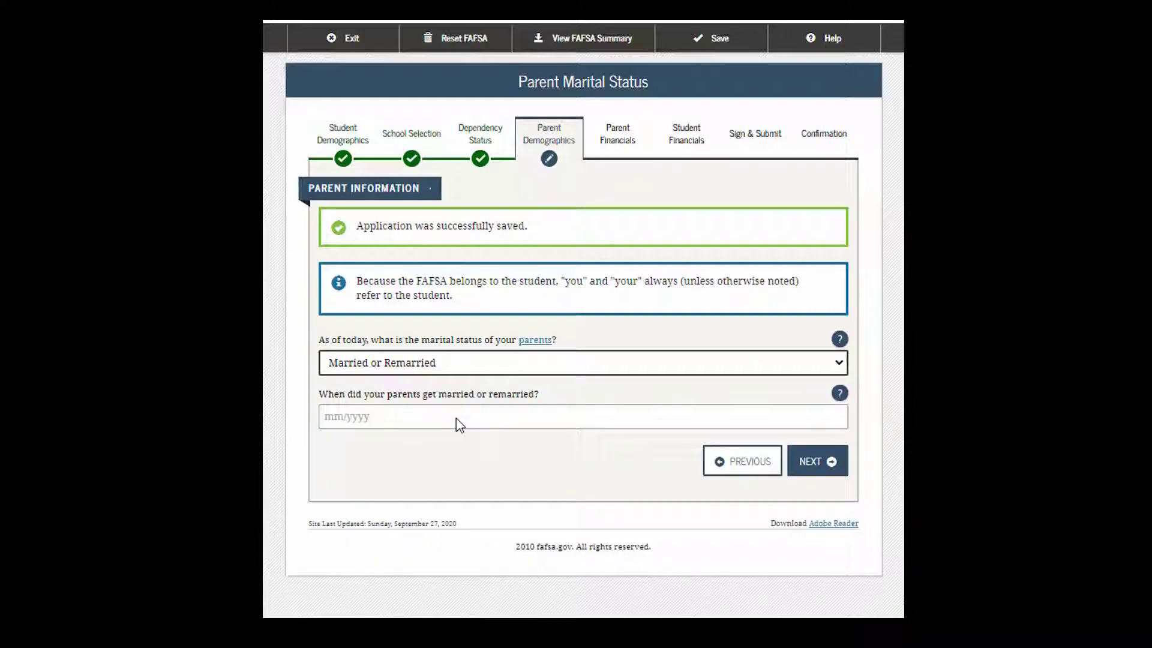
left_click(459, 416)
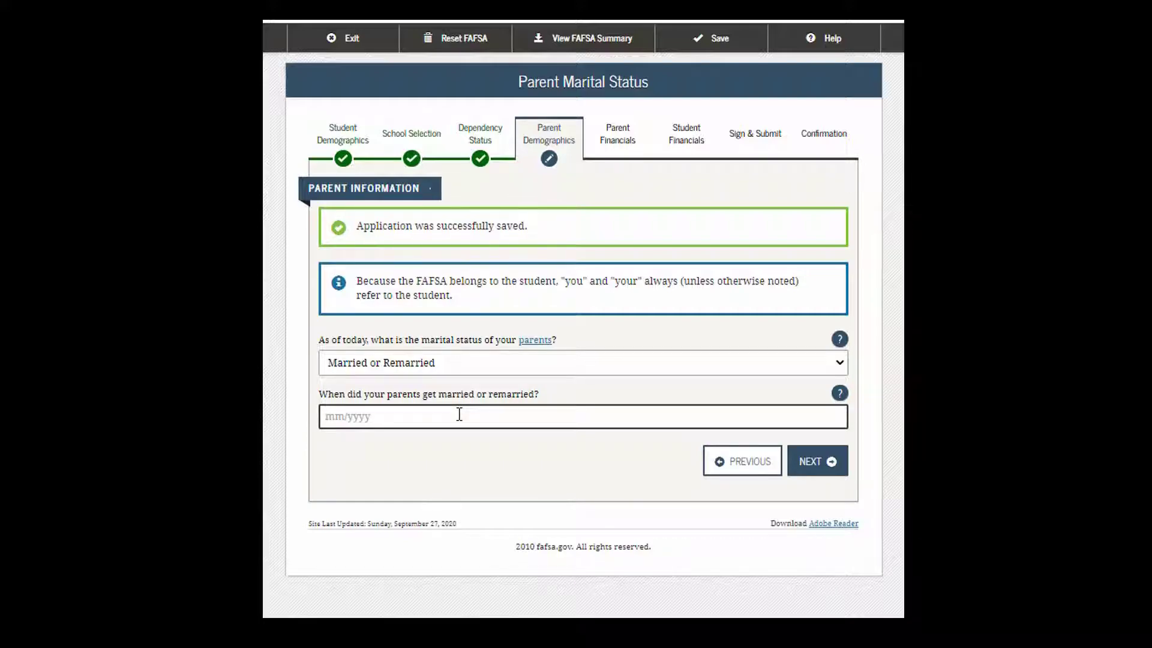
type("01/2004")
left_click(805, 466)
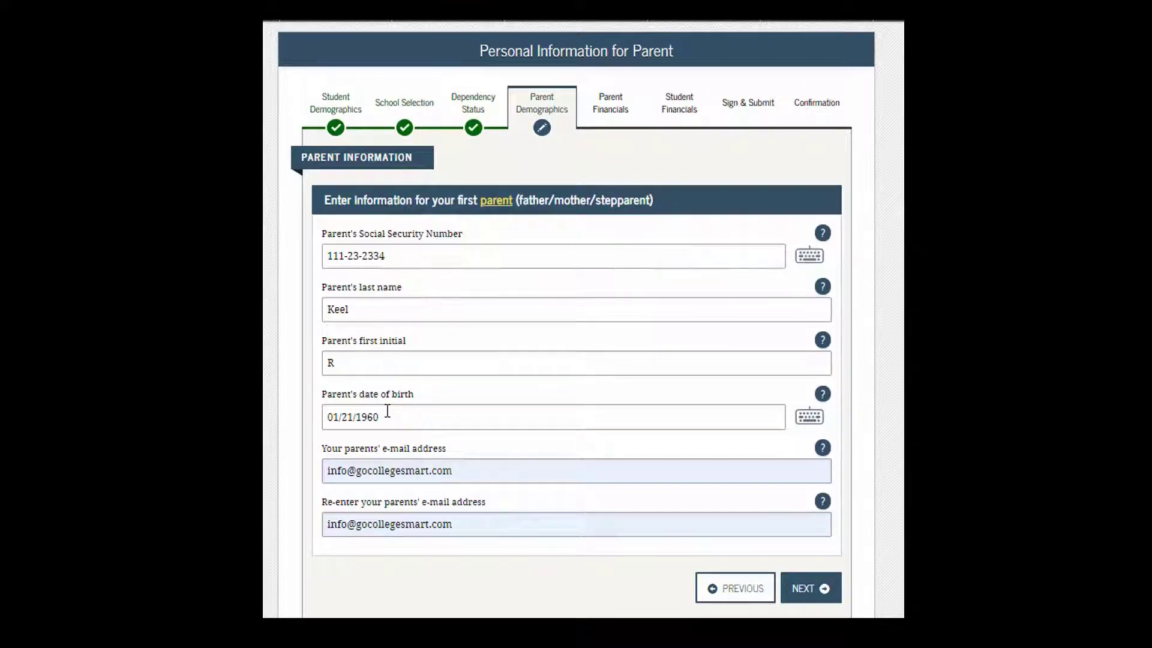
Step: Submit the first parent's details and answer Yes to 5 years of North Dakota residency
left_click(816, 591)
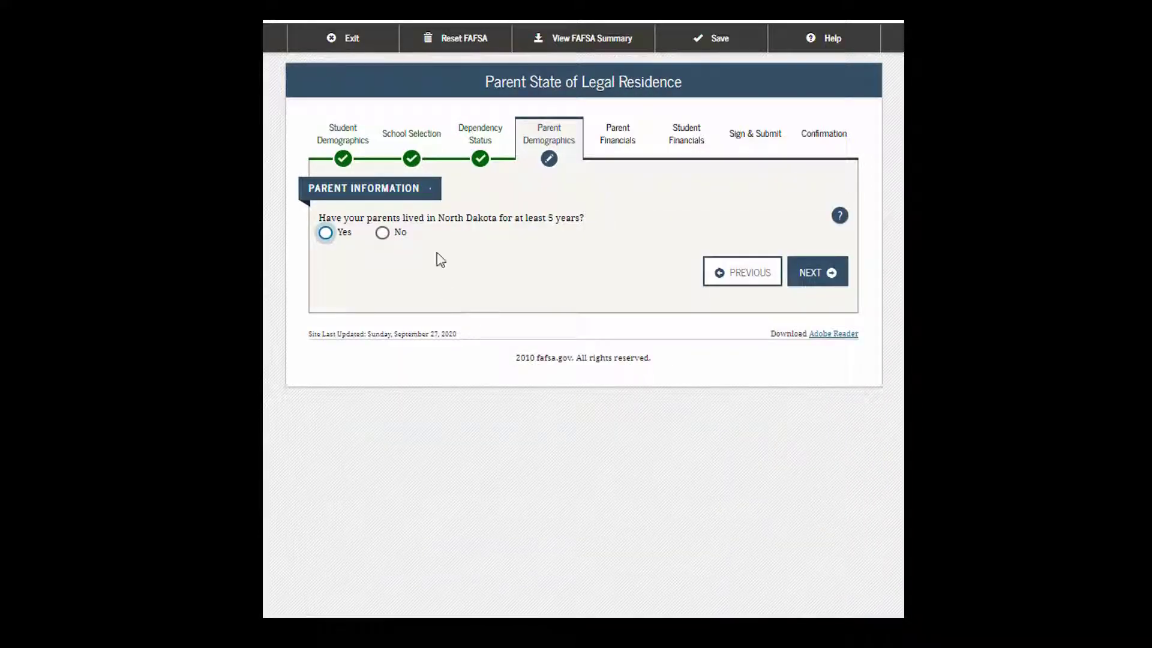
left_click(325, 233)
Step: Enter 2 other people in the parents' household, then move to the number-in-college field
left_click(812, 280)
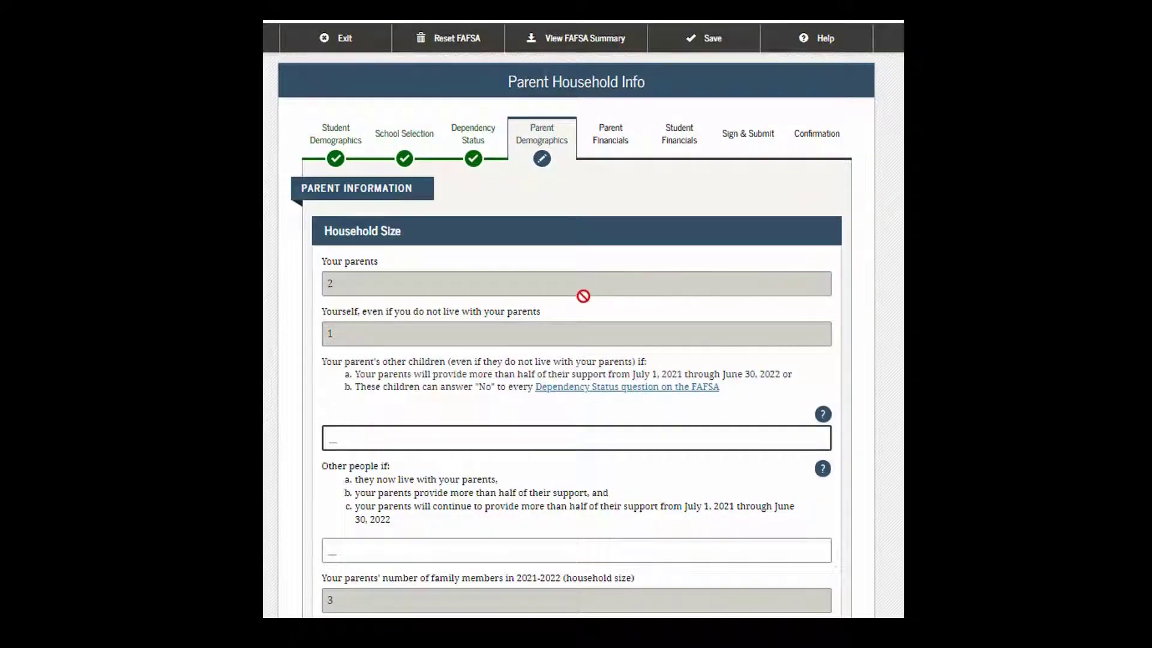
scroll(588, 305, "down", 3)
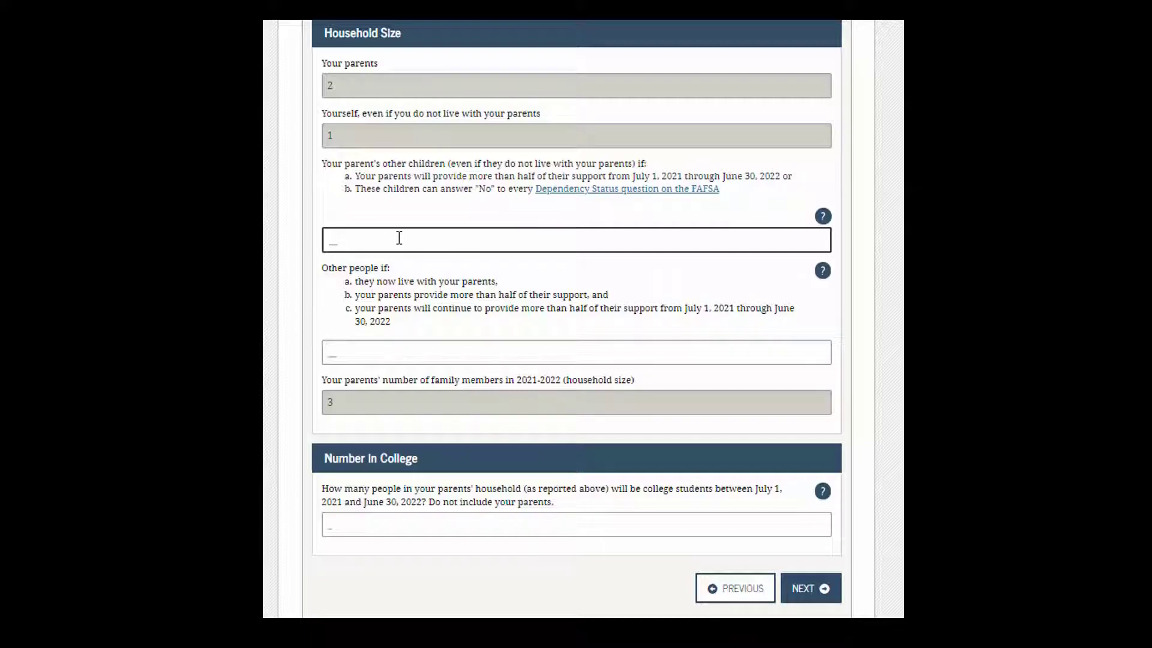
type("2")
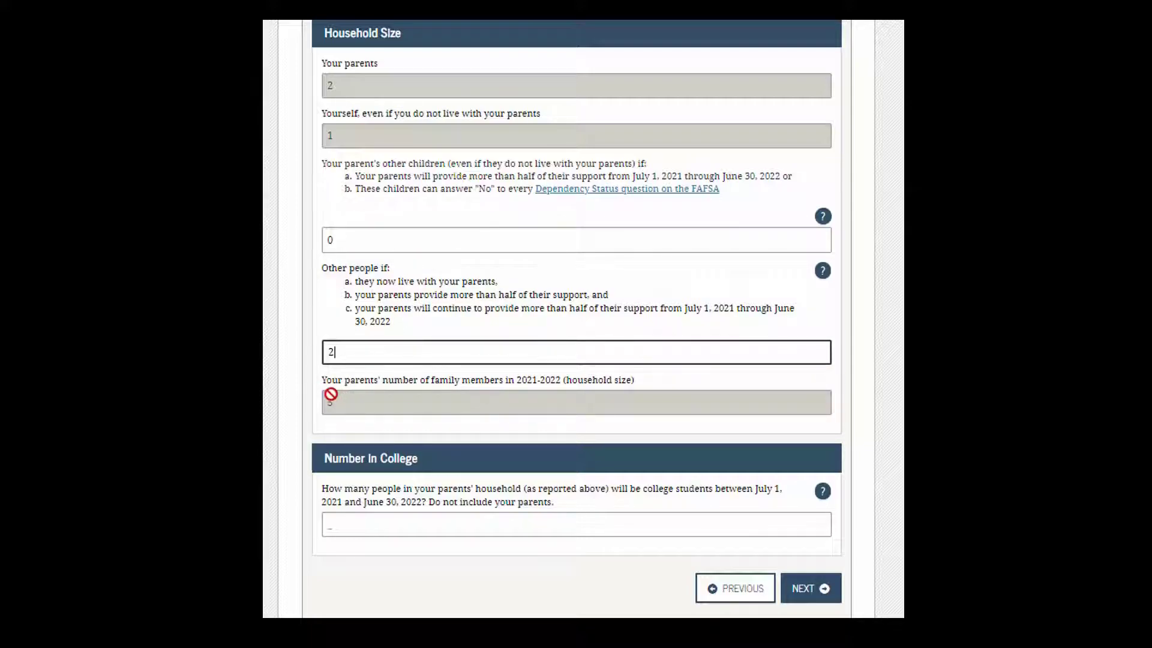
left_click(531, 531)
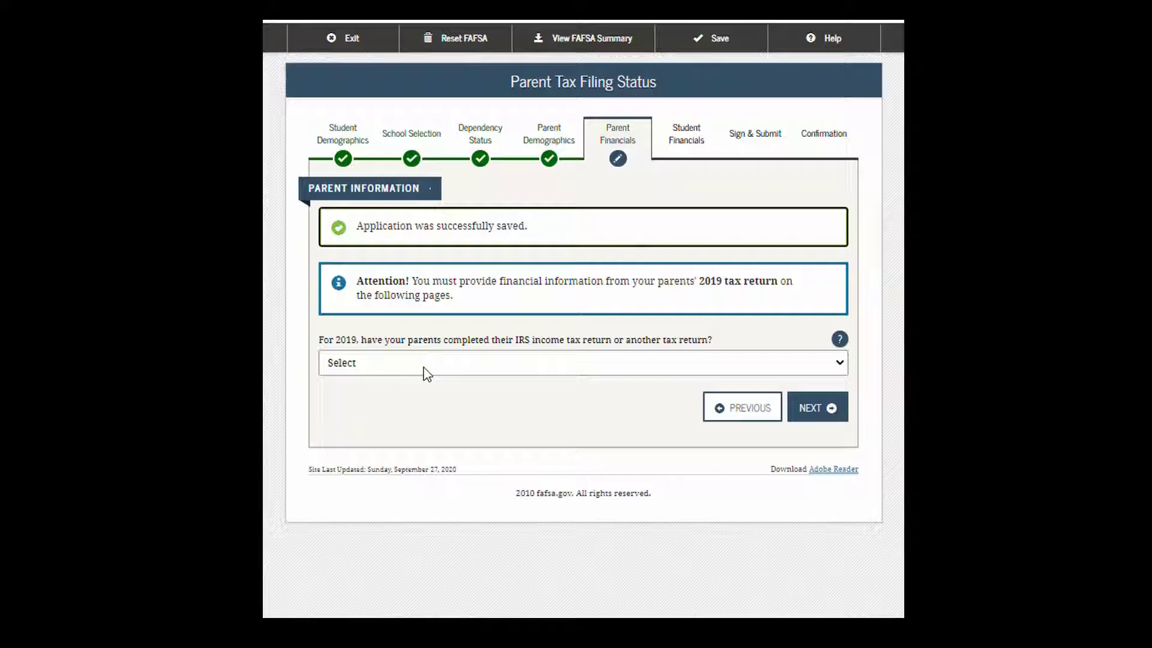
Step: Mark the parents' 2019 return as already completed on an IRS 1040, Married-Filed Joint Return
left_click(840, 364)
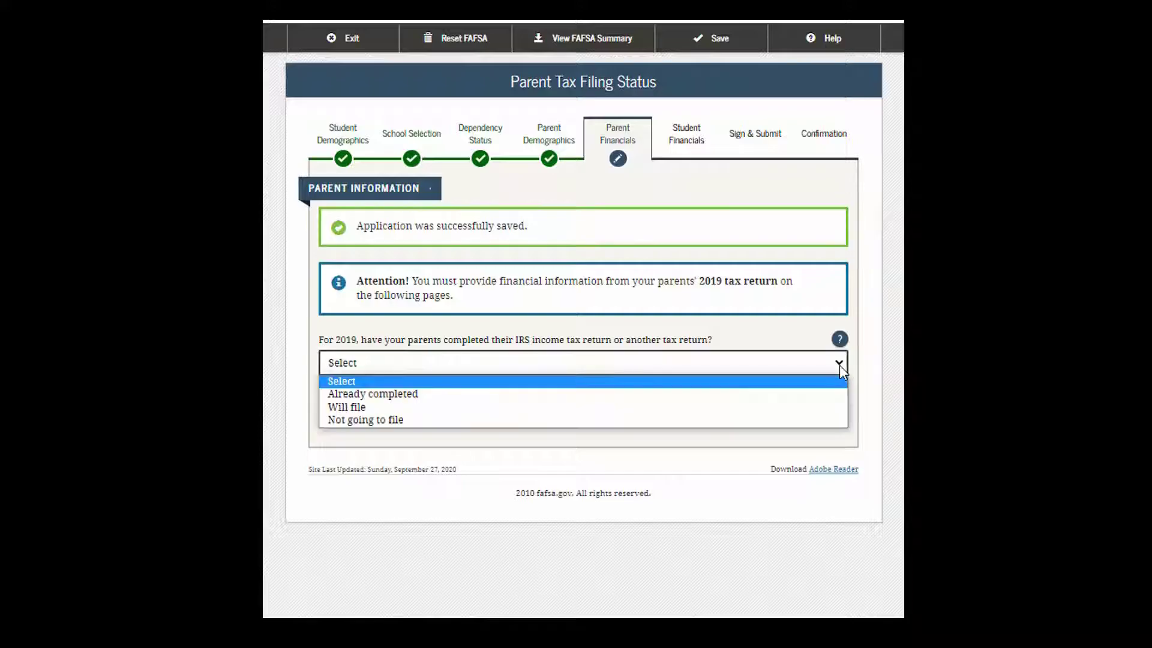
left_click(400, 395)
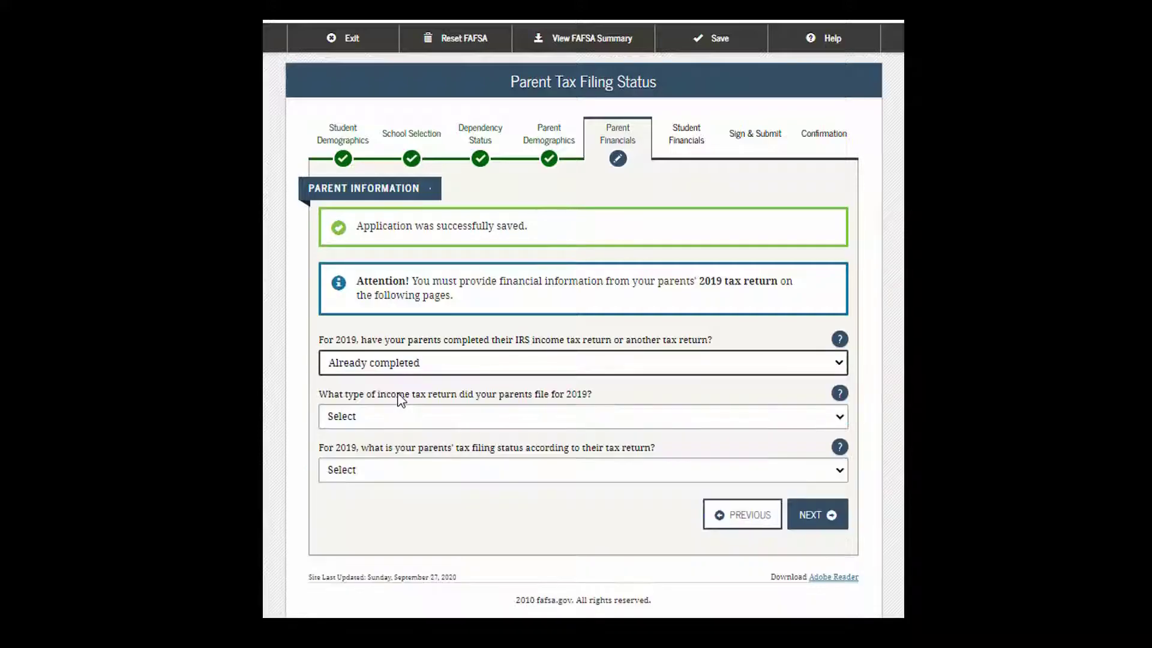
left_click(840, 416)
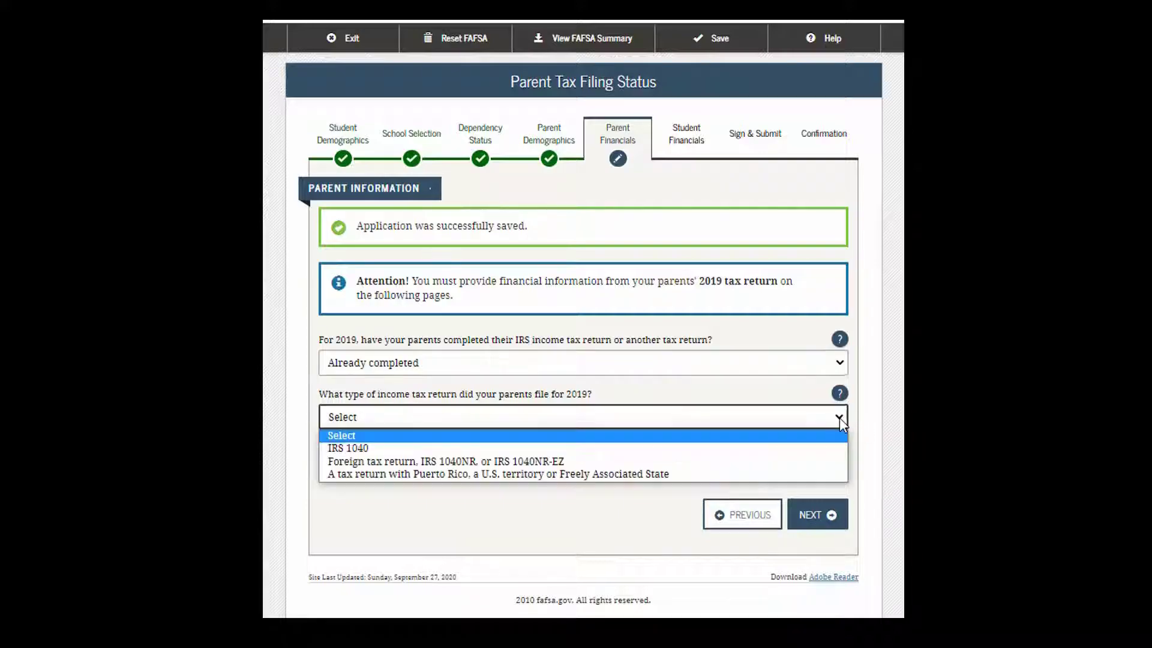
left_click(624, 454)
left_click(840, 470)
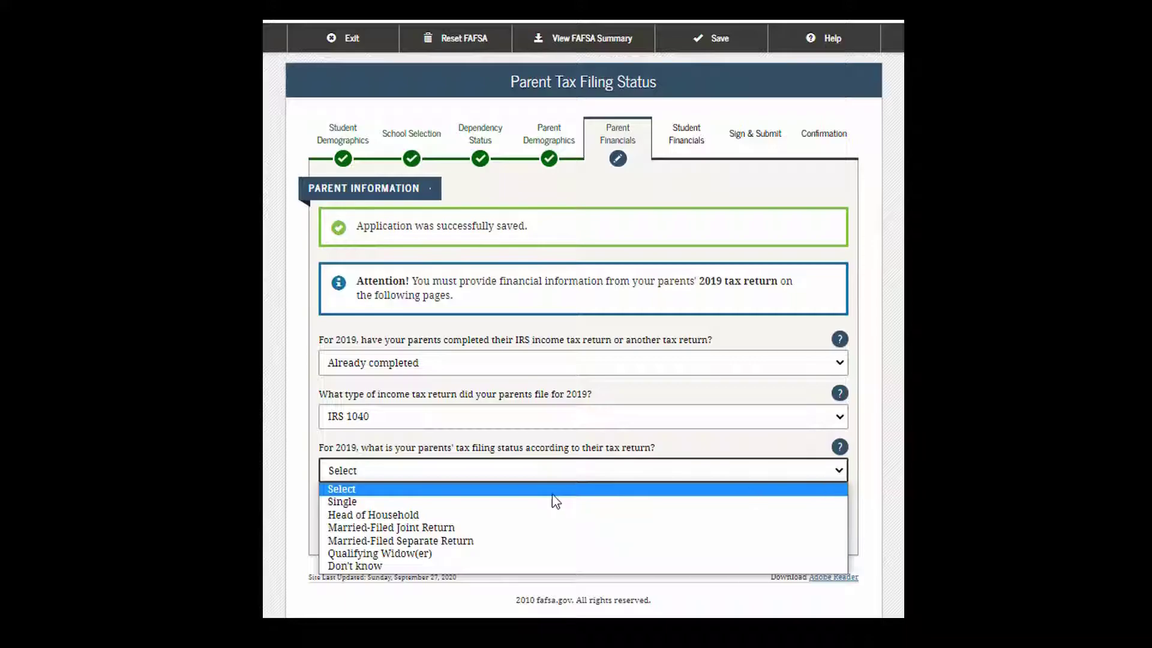
left_click(509, 529)
scroll(831, 428, "down", 1)
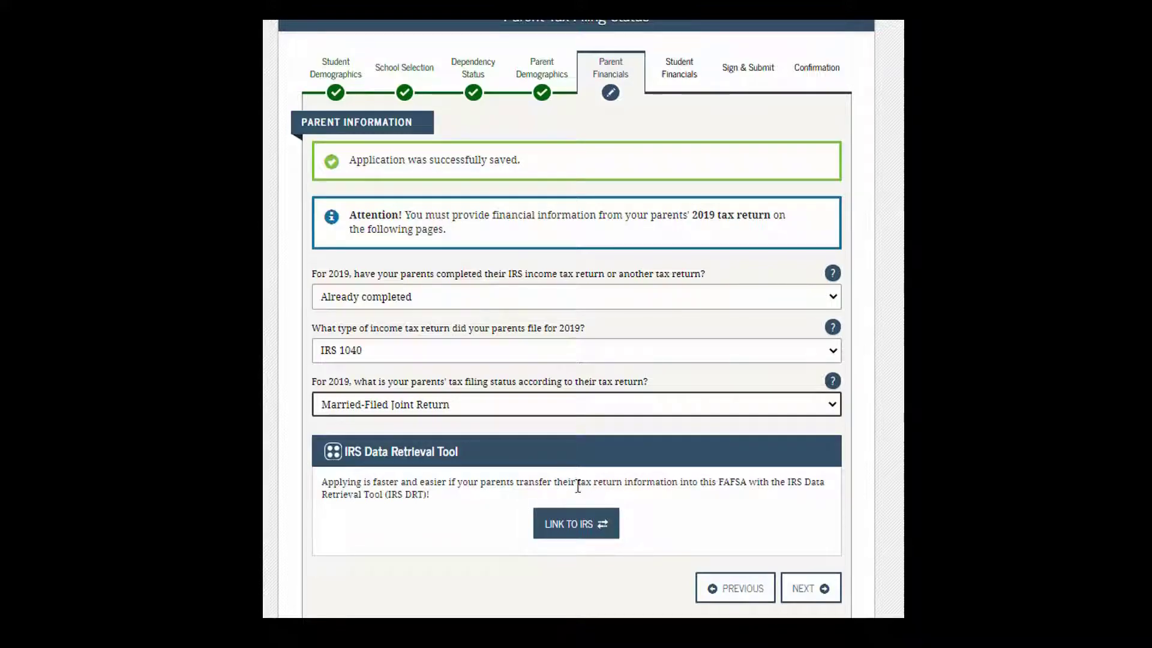
Step: Skip the IRS data transfer and enter 86000 as the parents' 2019 adjusted gross income
left_click(802, 591)
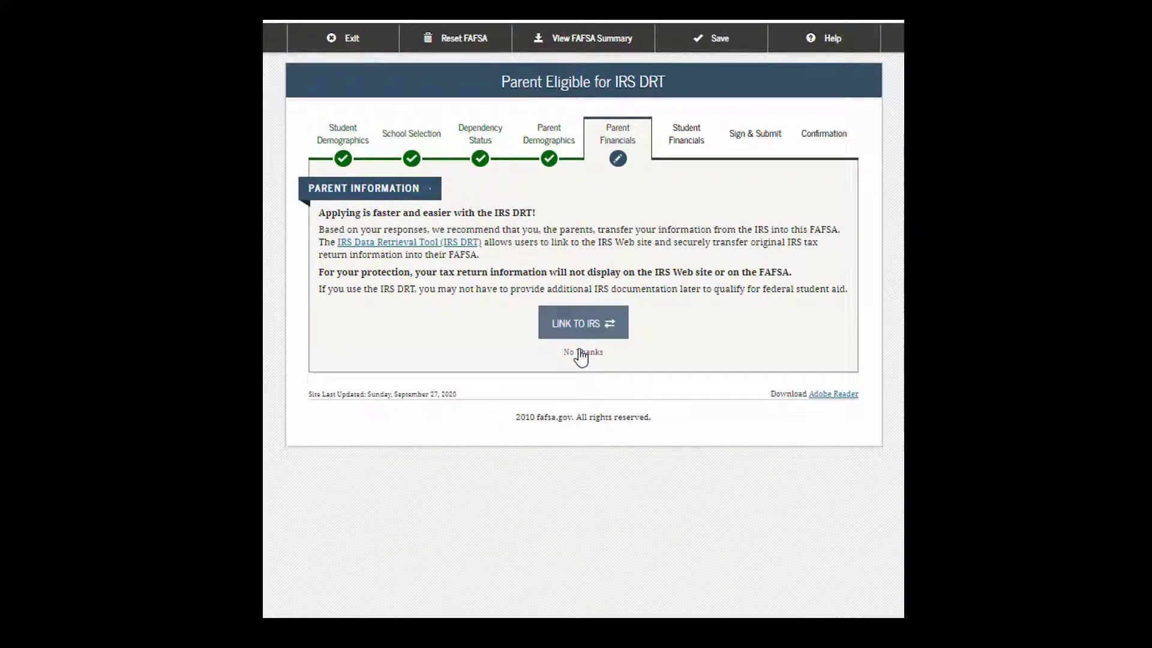
left_click(580, 354)
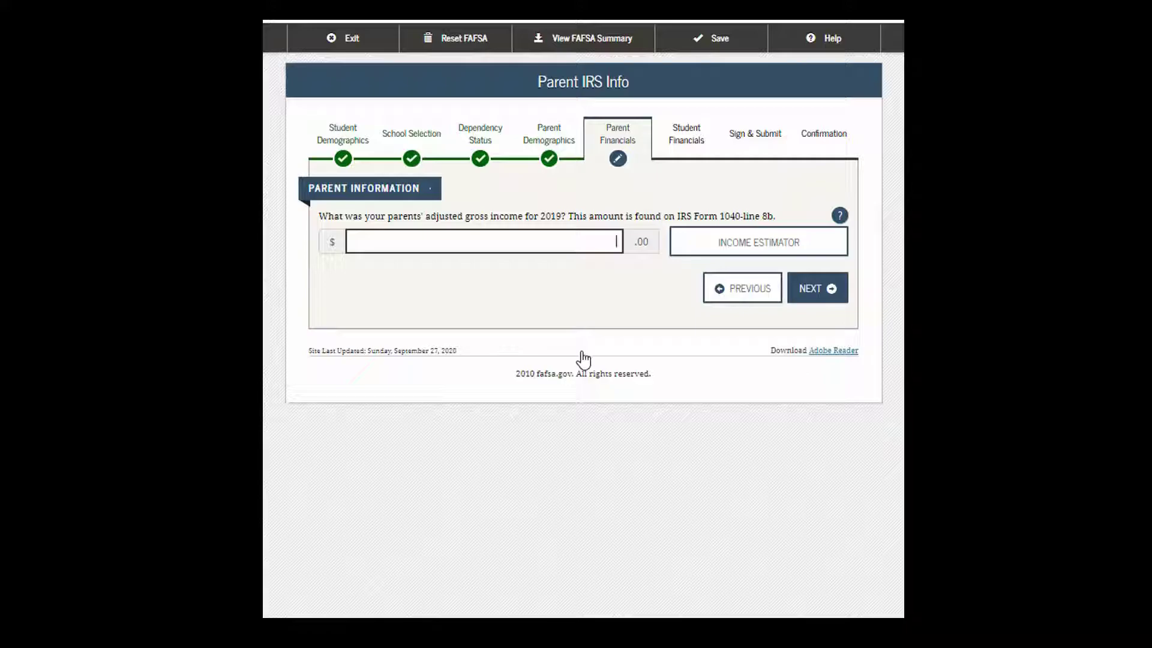
type("86000")
left_click(815, 290)
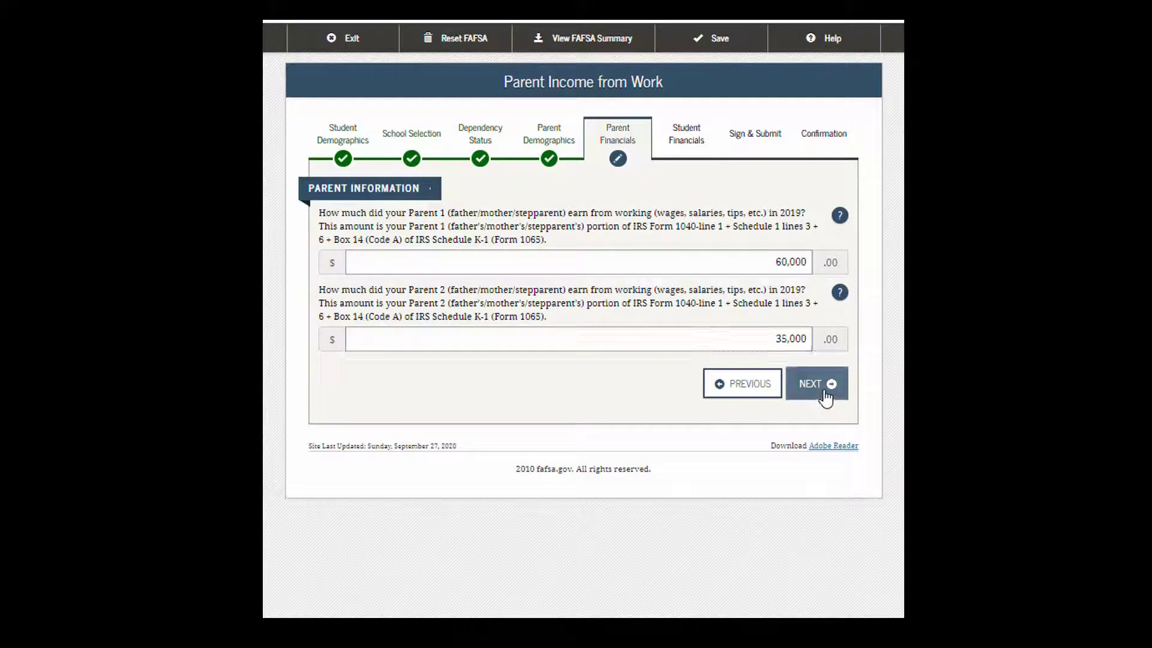
Step: Submit the parents' work earnings and record their 2019 income tax as 85,000
left_click(823, 388)
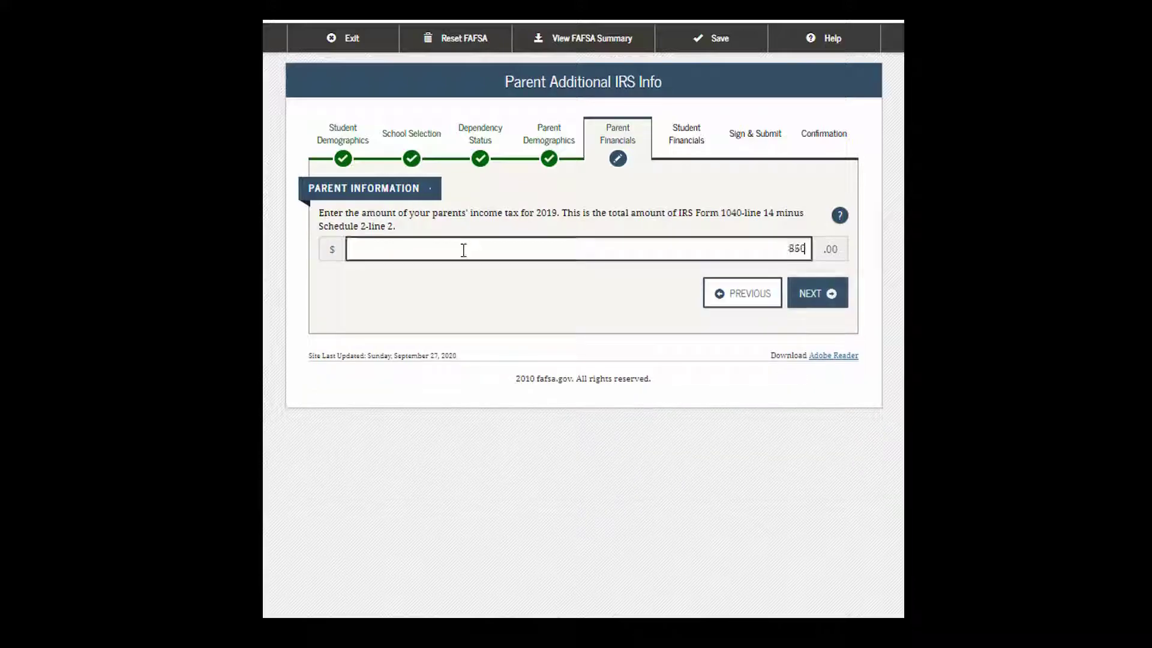
type("000")
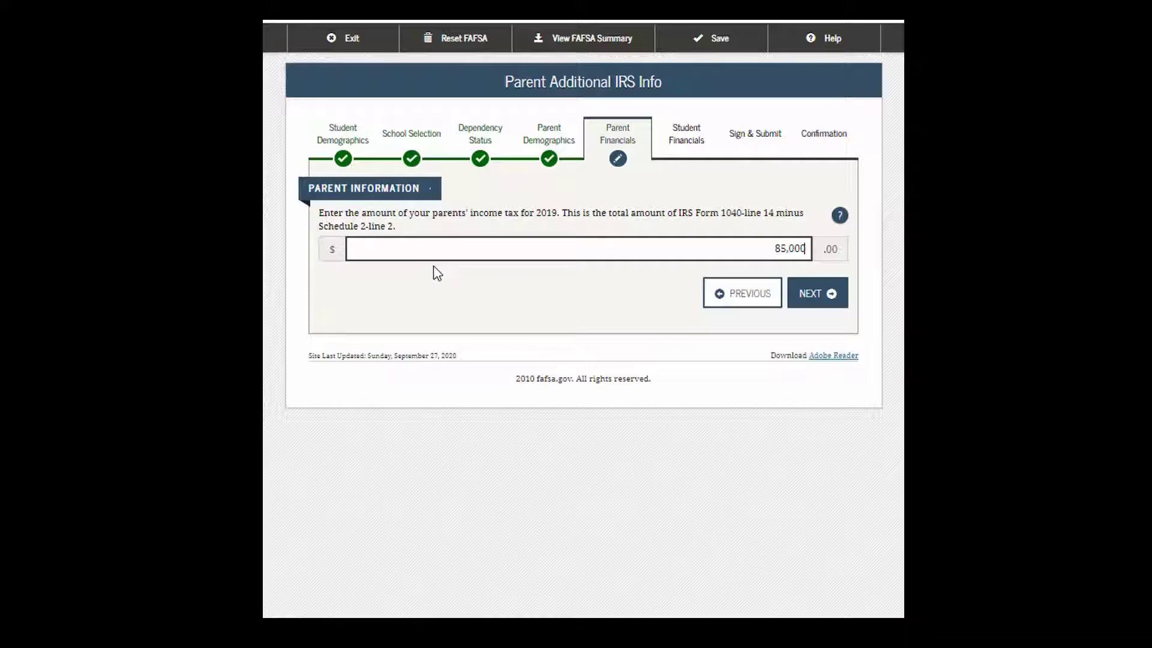
left_click(814, 302)
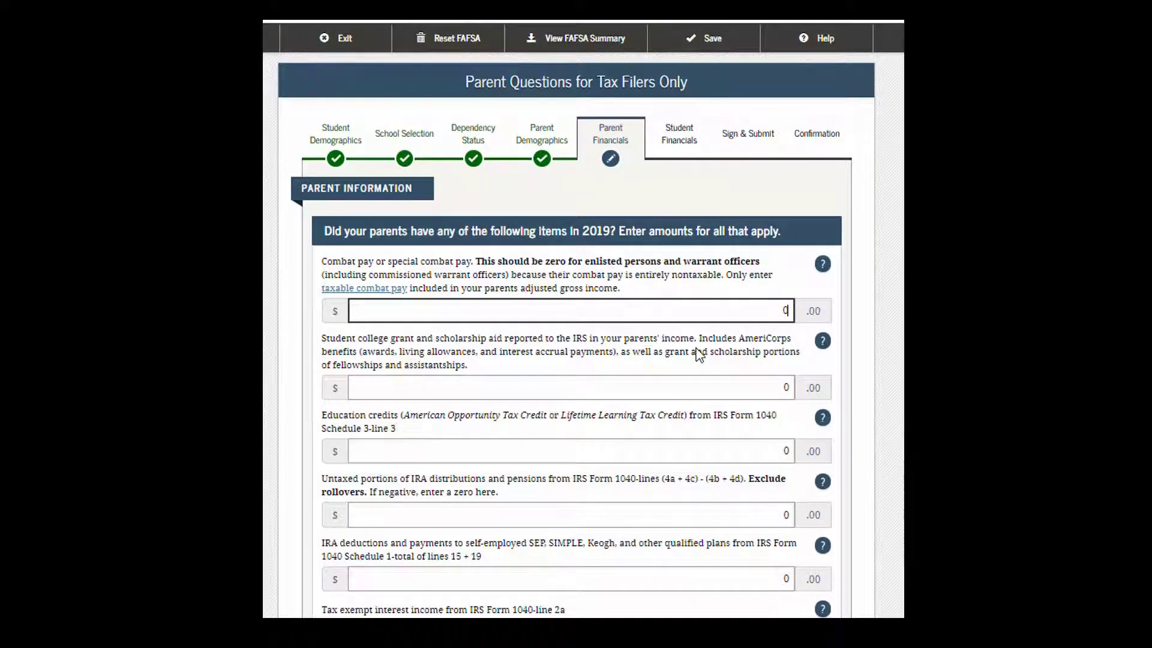
Step: Leave every parent tax-filer amount at 0 and continue to additional financial info
scroll(699, 354, "down", 2)
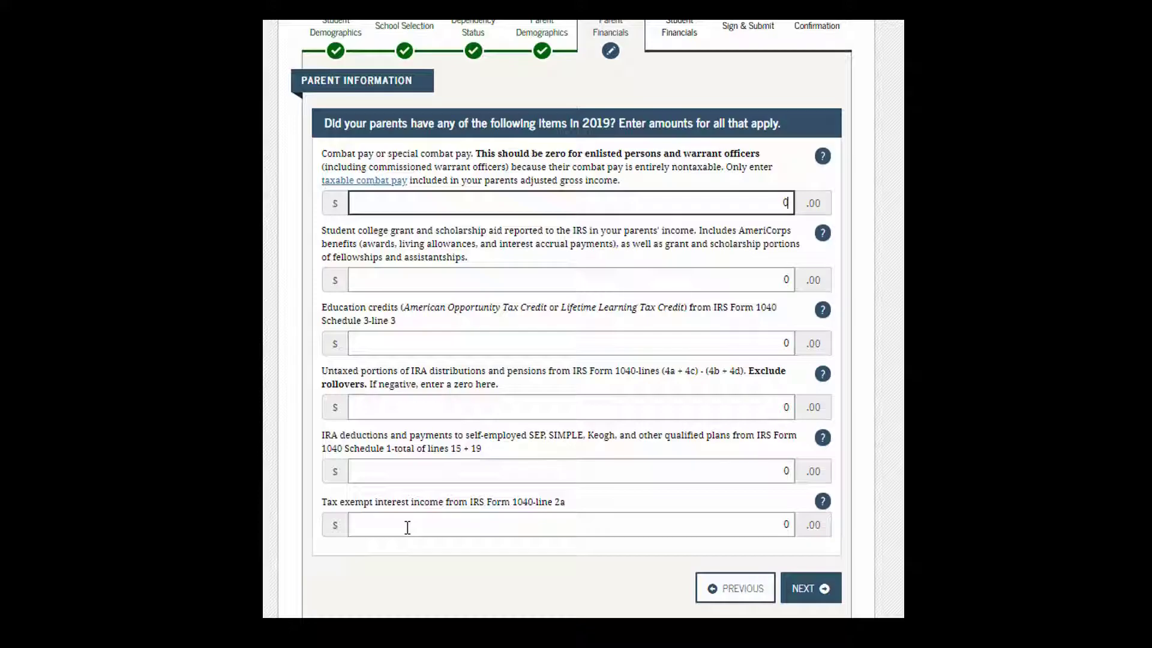
left_click(804, 586)
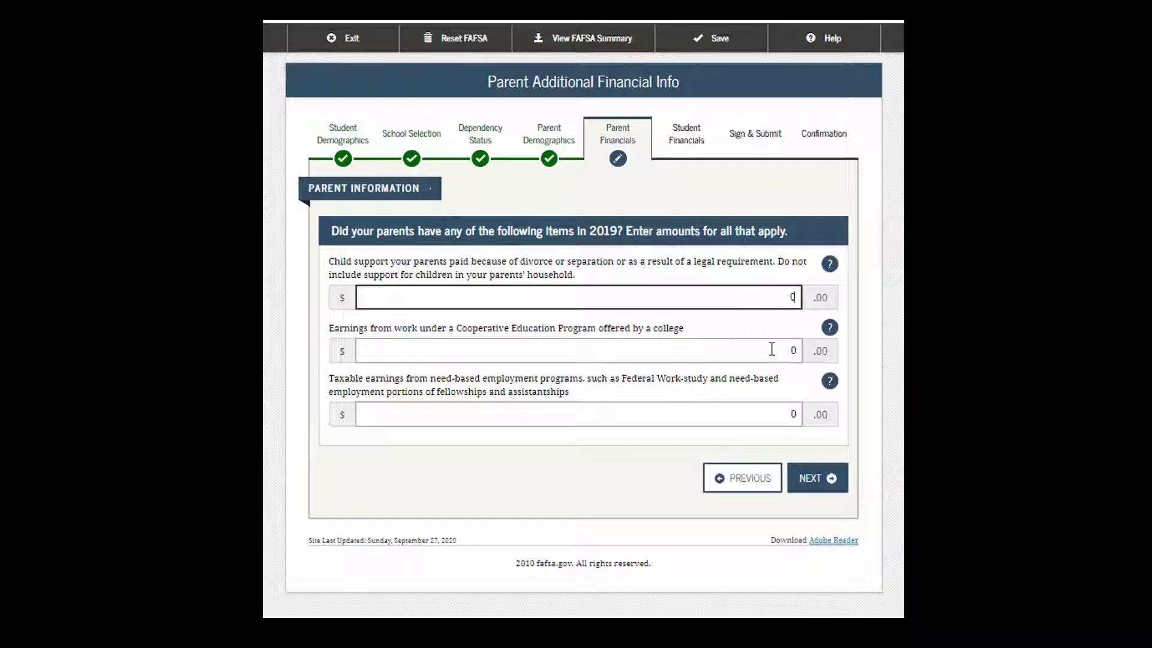
Step: Keep the parents' child support, cooperative education and work-study amounts at 0 and continue
left_click(820, 482)
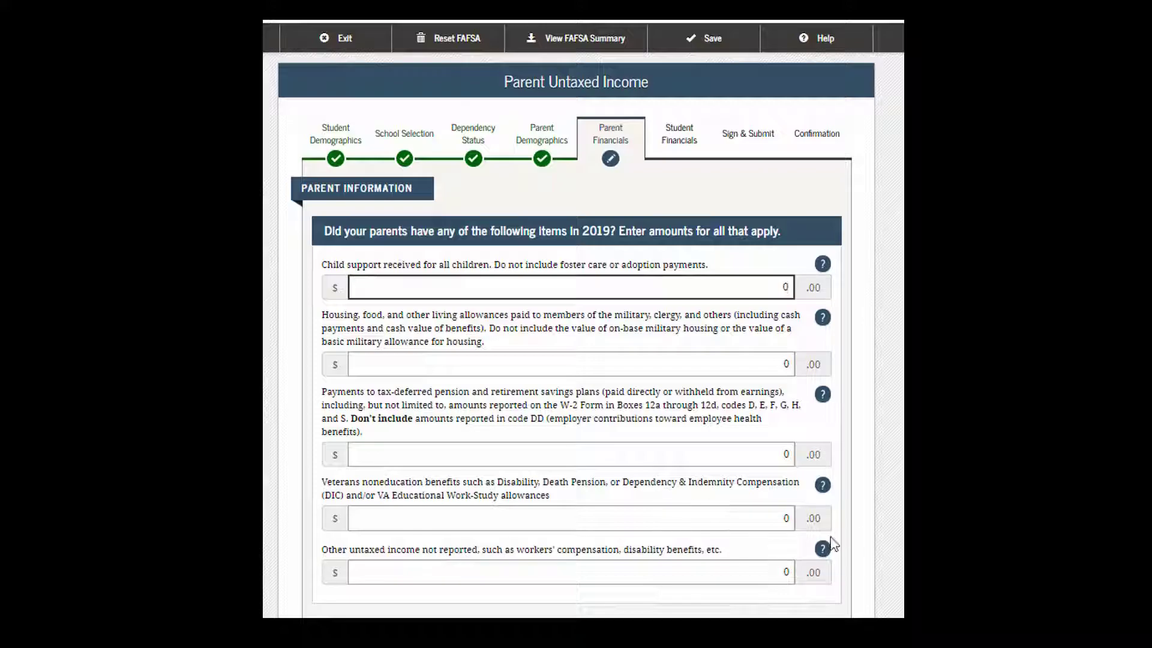
scroll(870, 541, "down", 1)
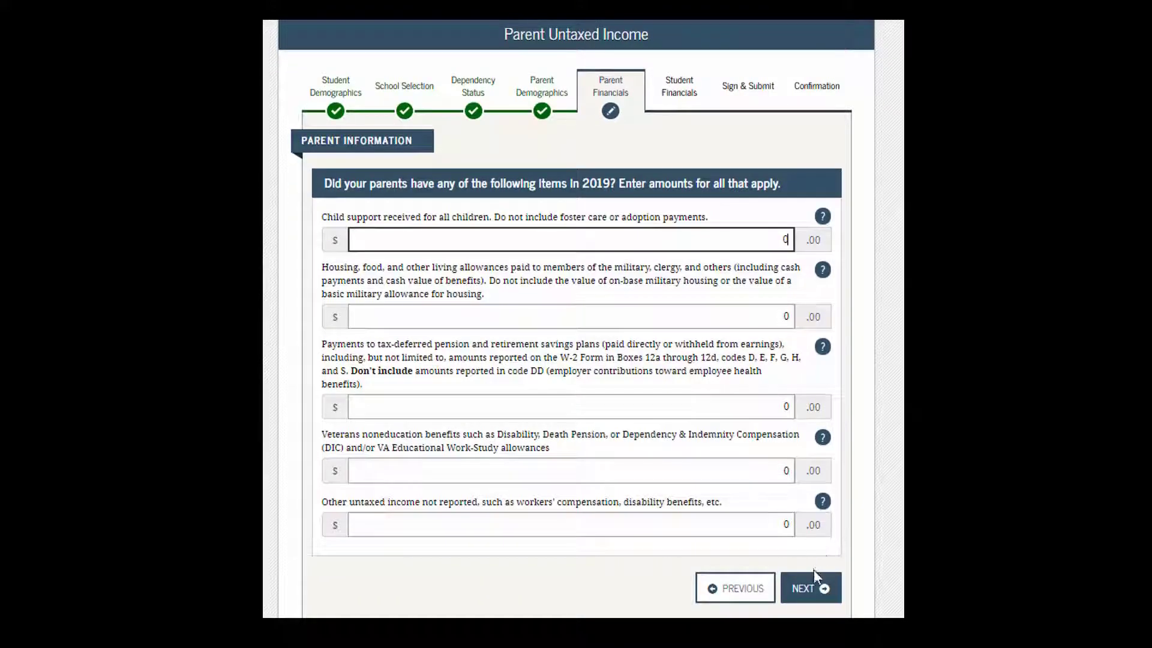
Step: Submit zero parent untaxed income and enter 10,000 as the parents' cash, savings and checking
left_click(819, 596)
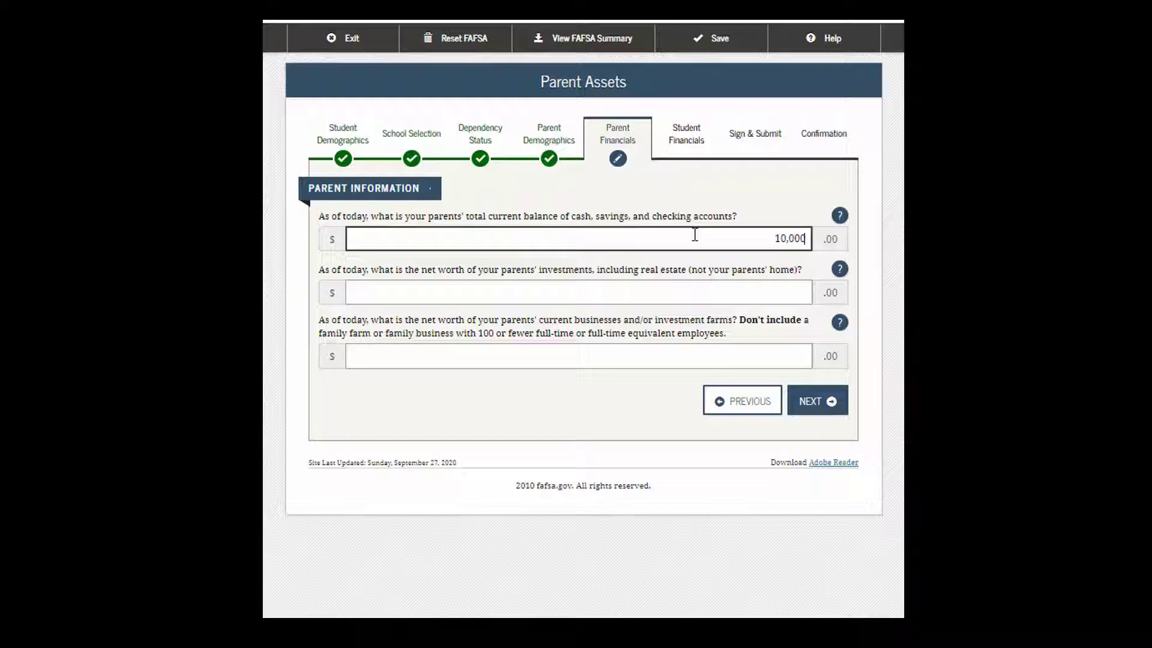
left_click(611, 293)
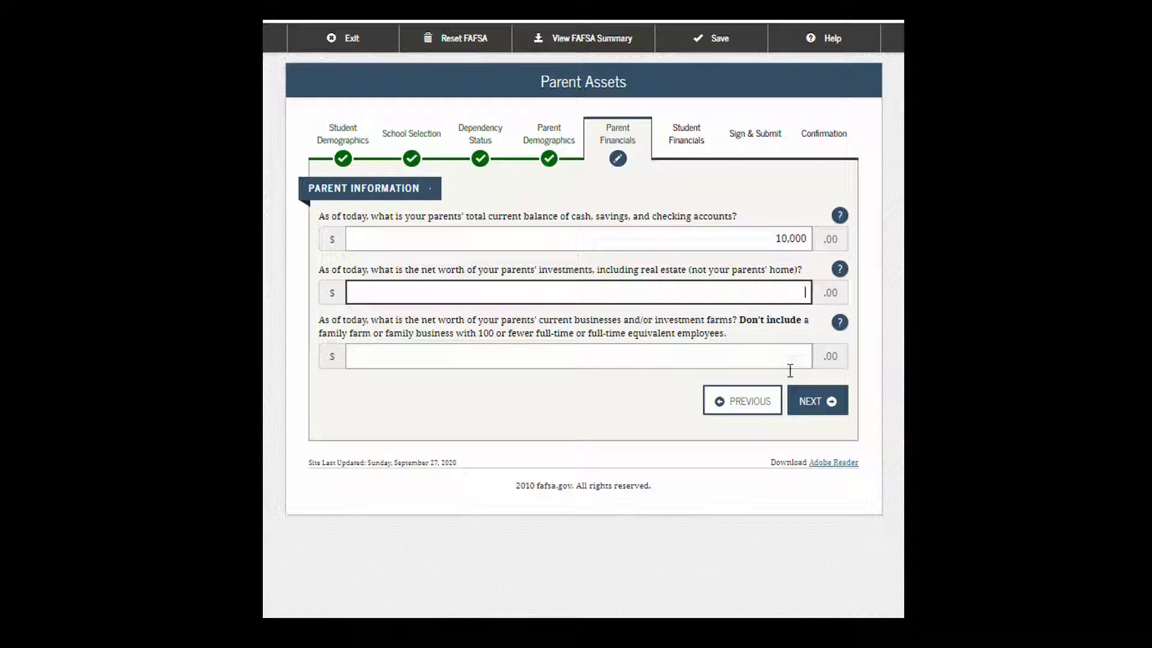
left_click(814, 399)
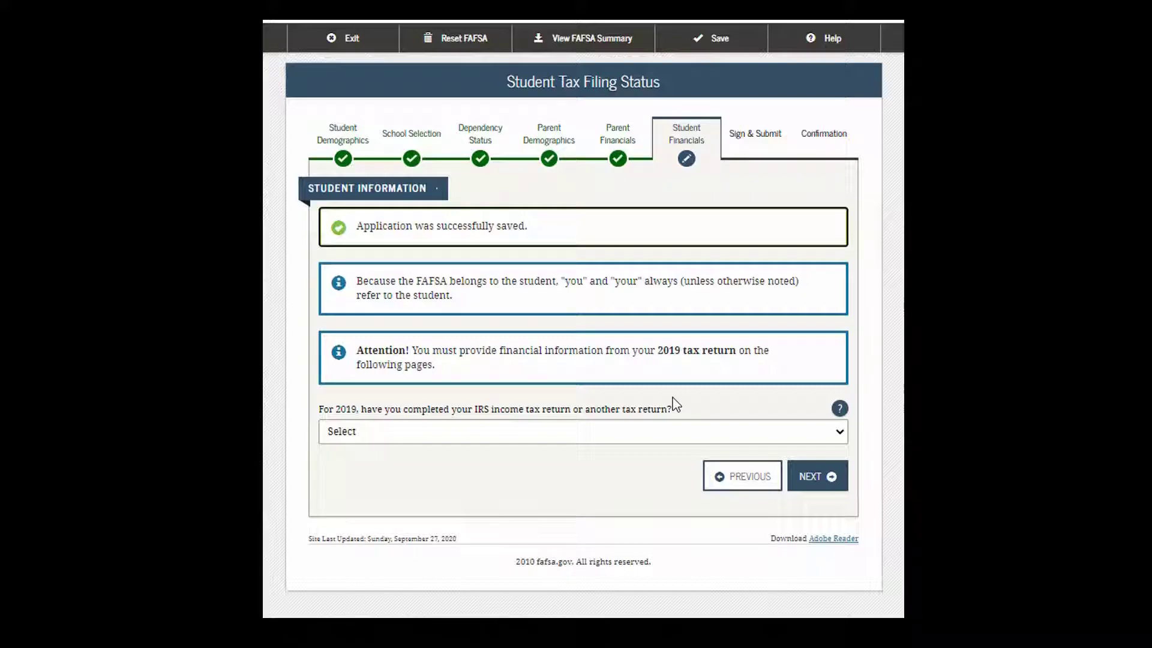
Step: Mark the student's 2019 return as already completed, IRS 1040, Single filing status
left_click(833, 439)
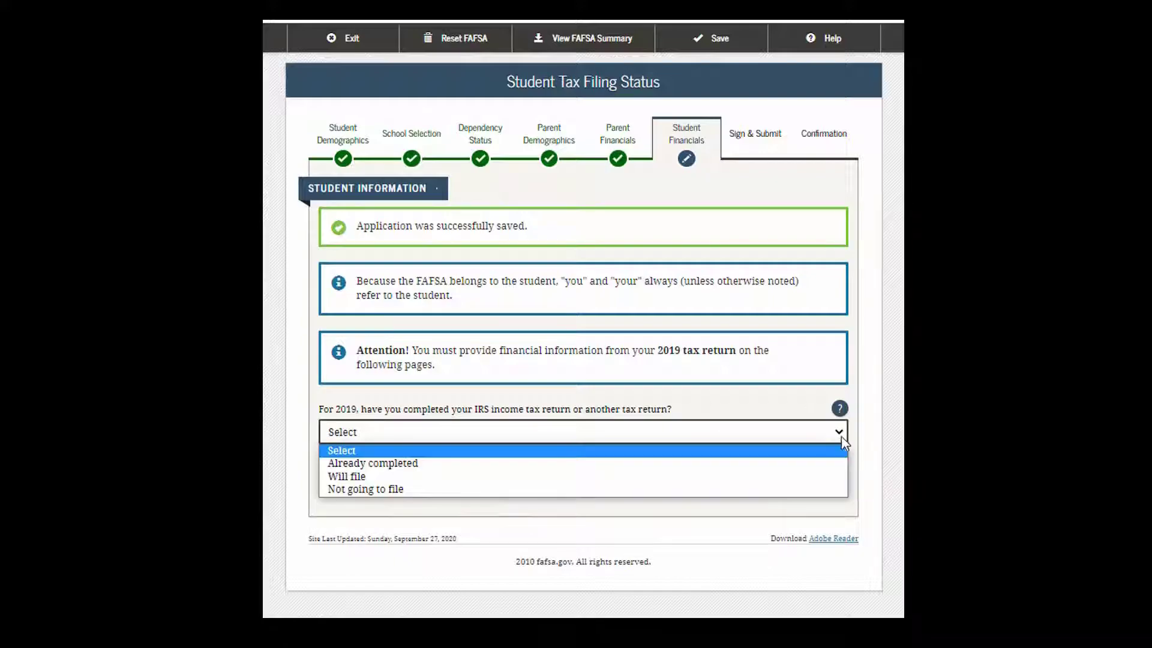
left_click(503, 464)
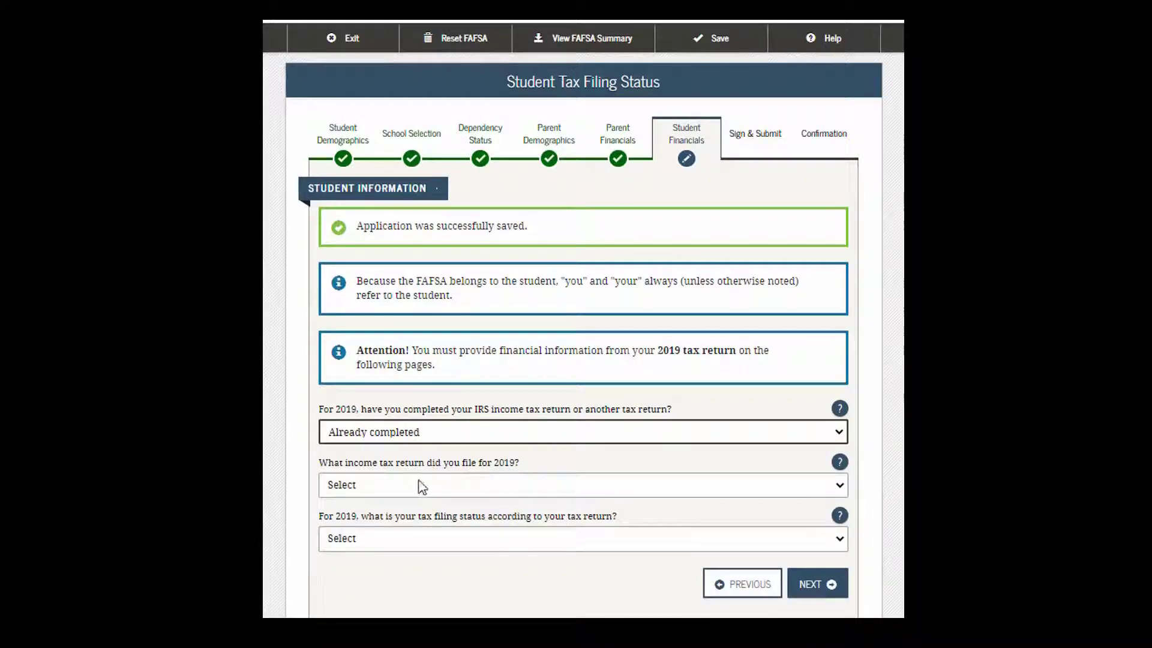
left_click(836, 488)
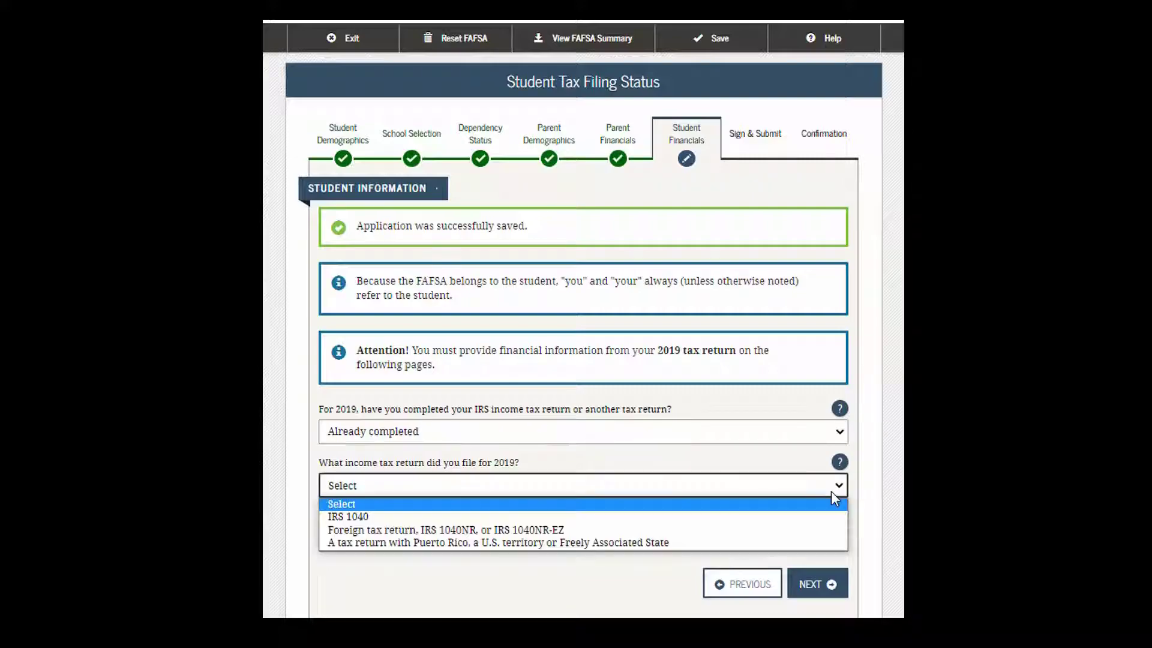
left_click(423, 517)
left_click(836, 543)
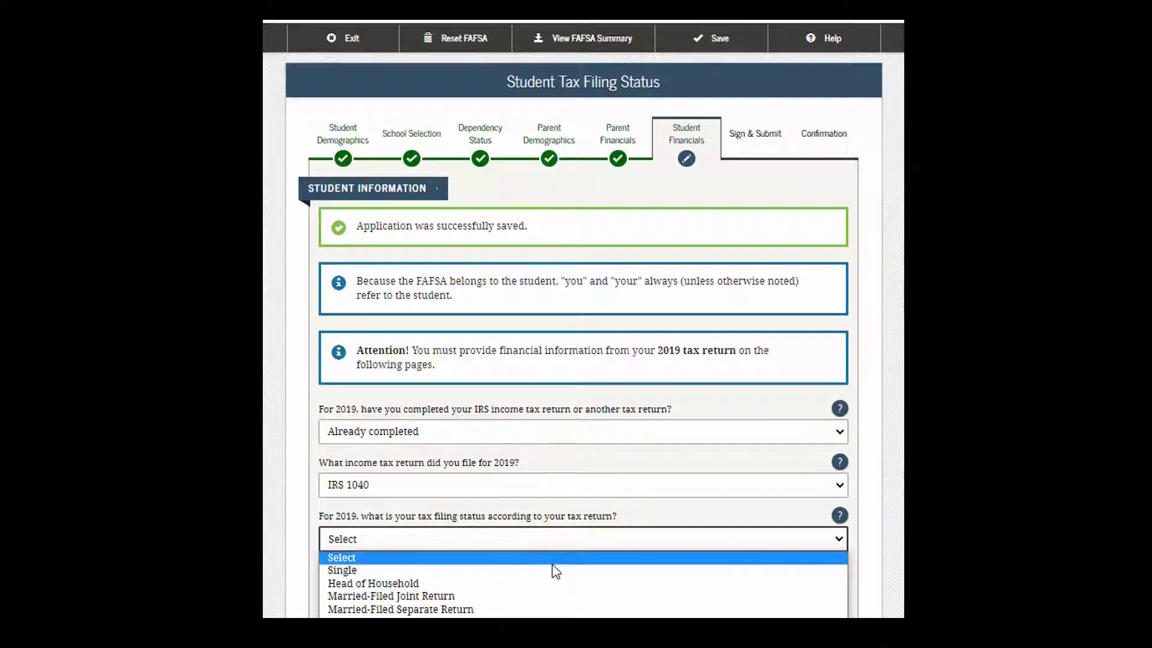
left_click(493, 572)
scroll(761, 507, "down", 3)
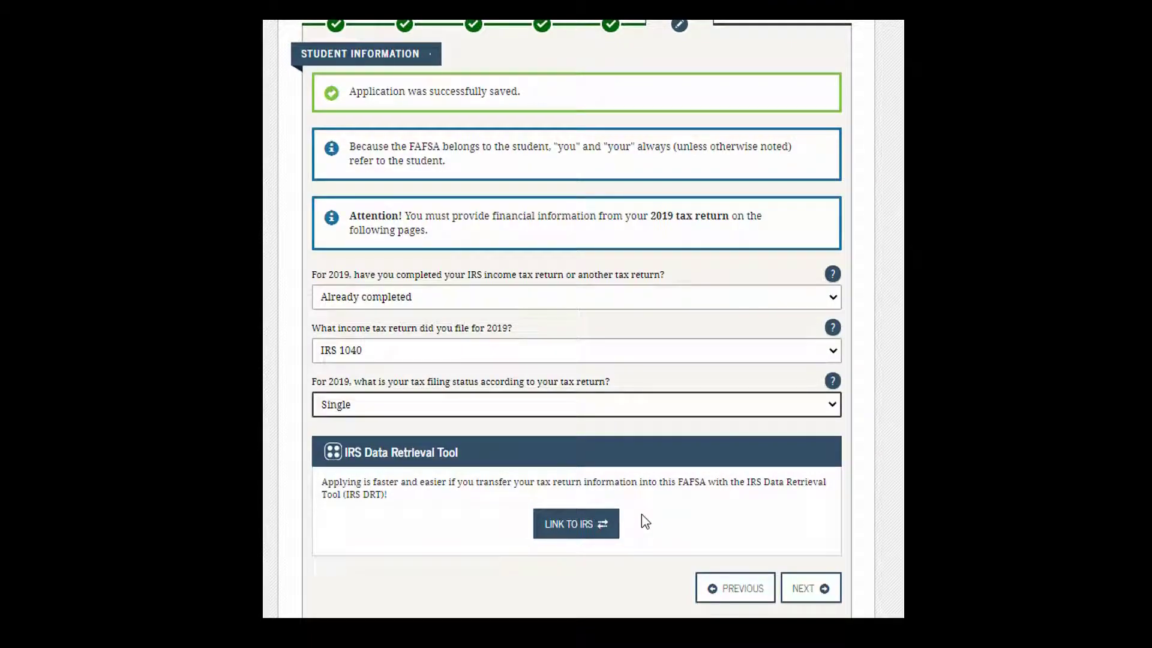
left_click(800, 600)
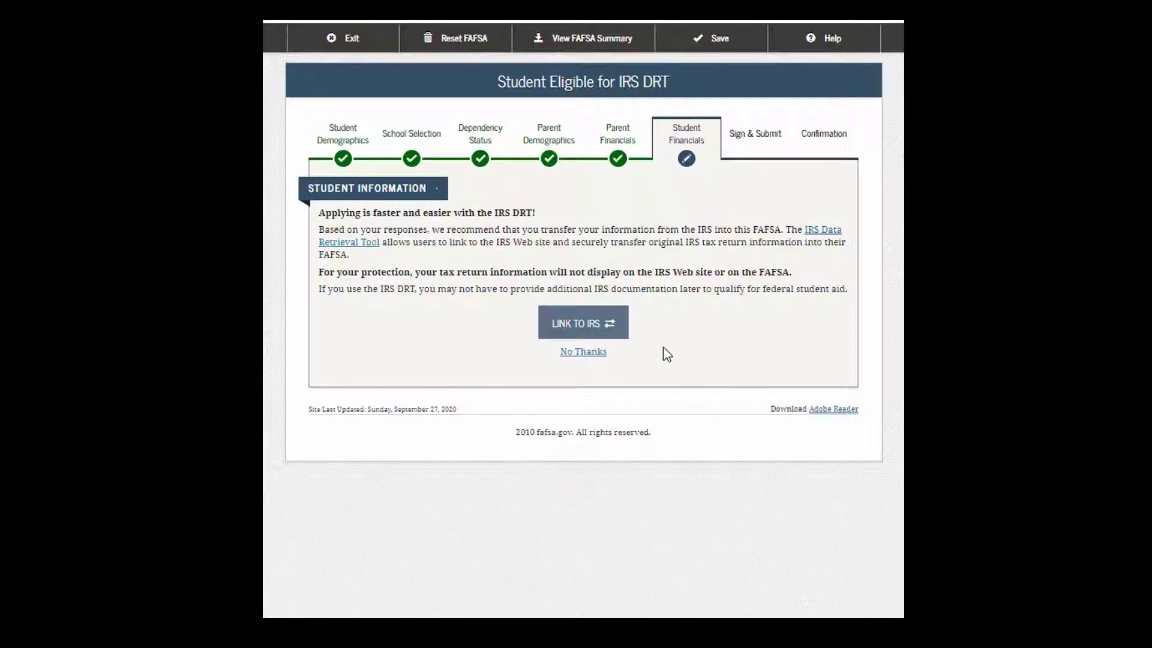
Step: Decline the IRS transfer, enter 5,000 student AGI and work earnings, and answer No to Schedule 1
left_click(581, 354)
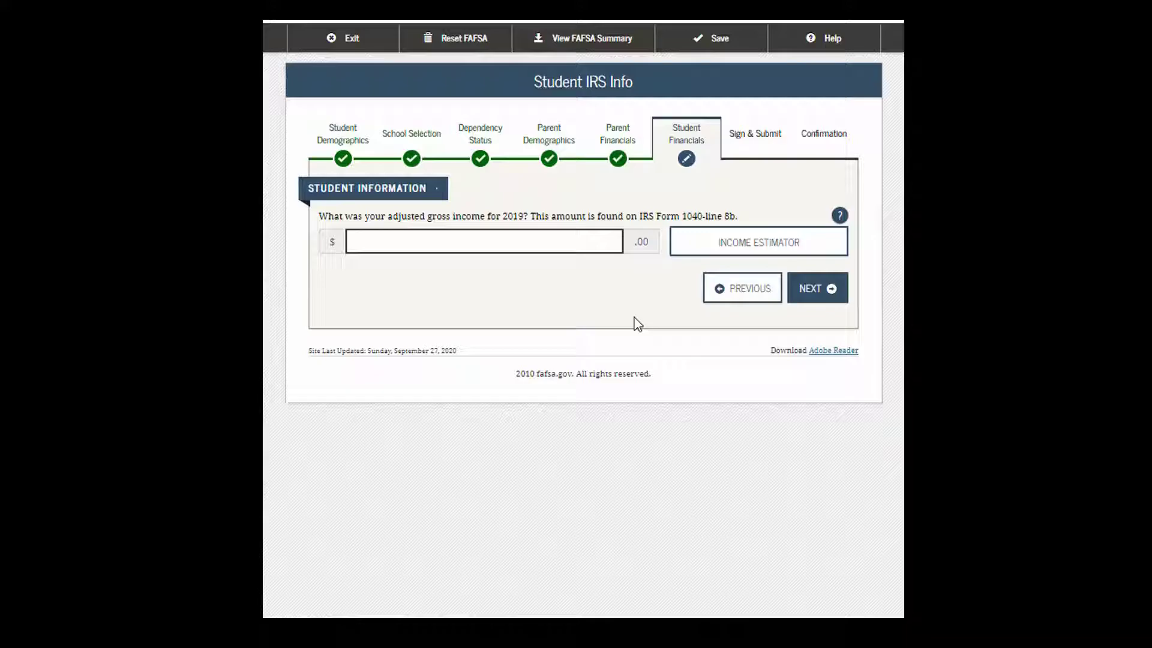
type("5000")
left_click(809, 295)
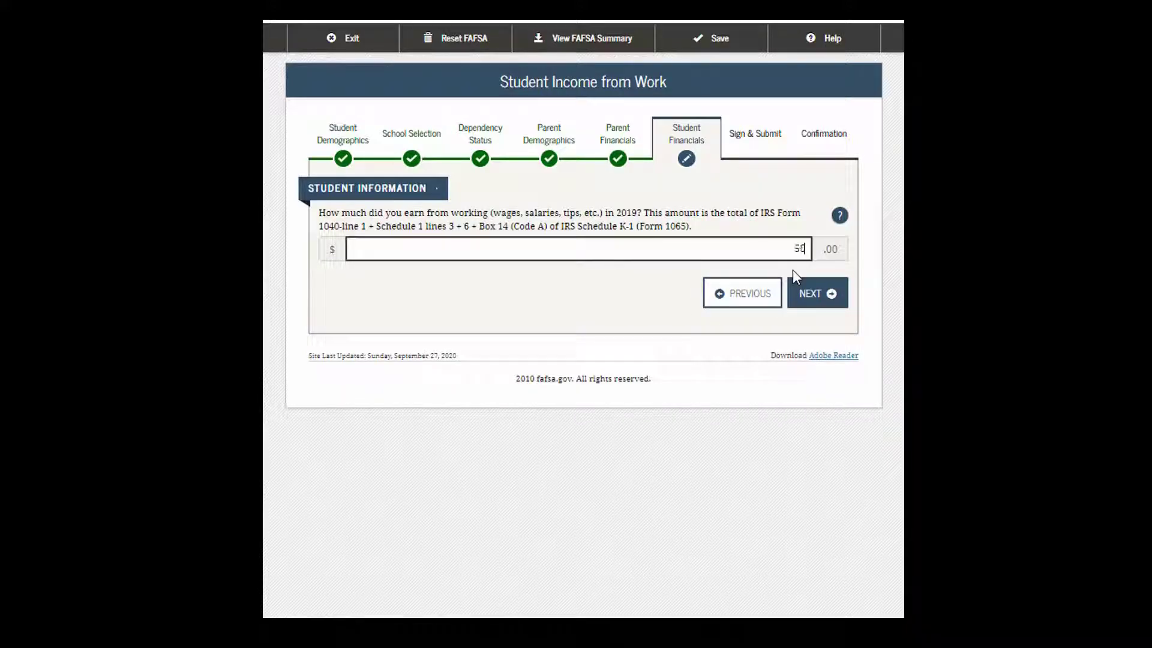
left_click(826, 304)
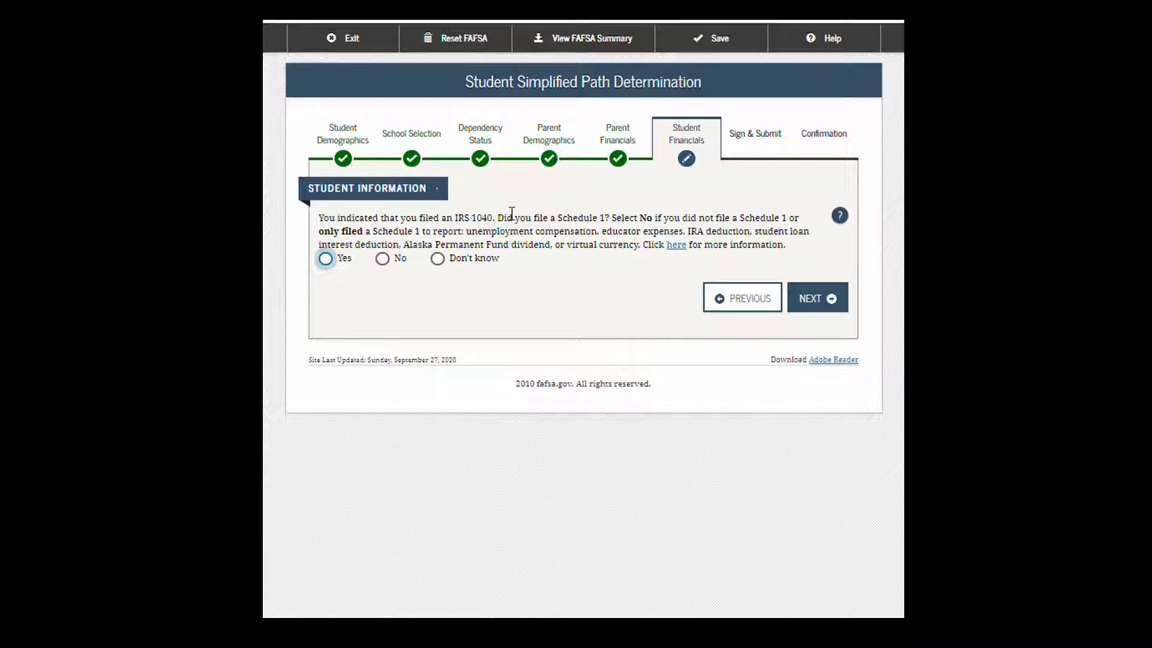
left_click(382, 259)
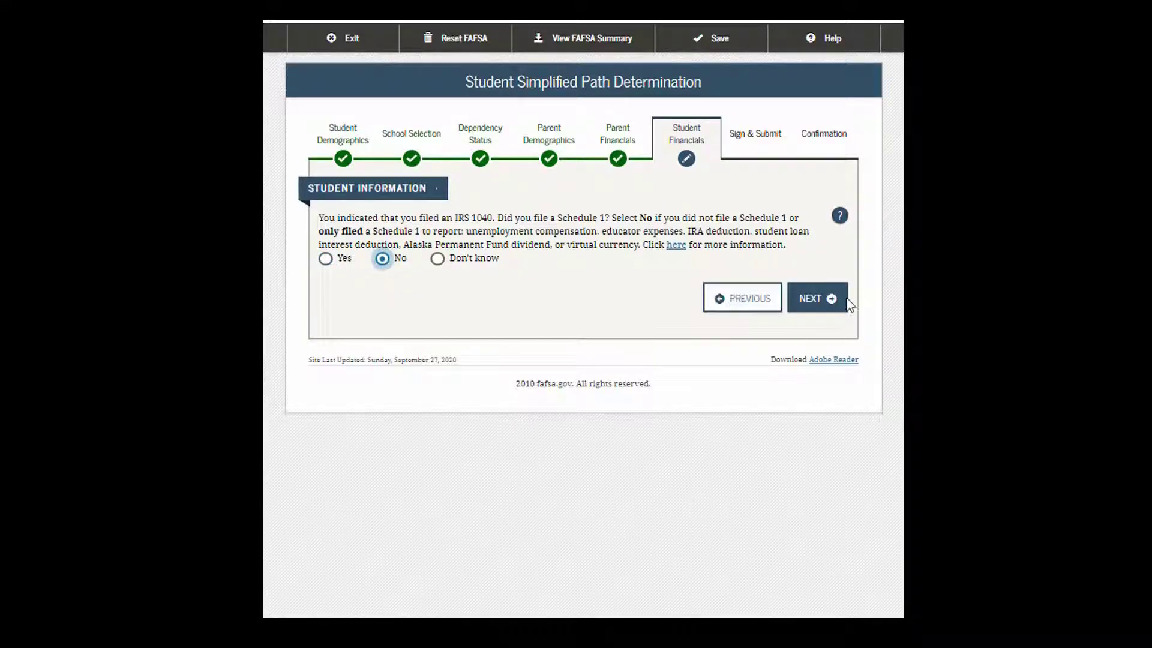
left_click(828, 303)
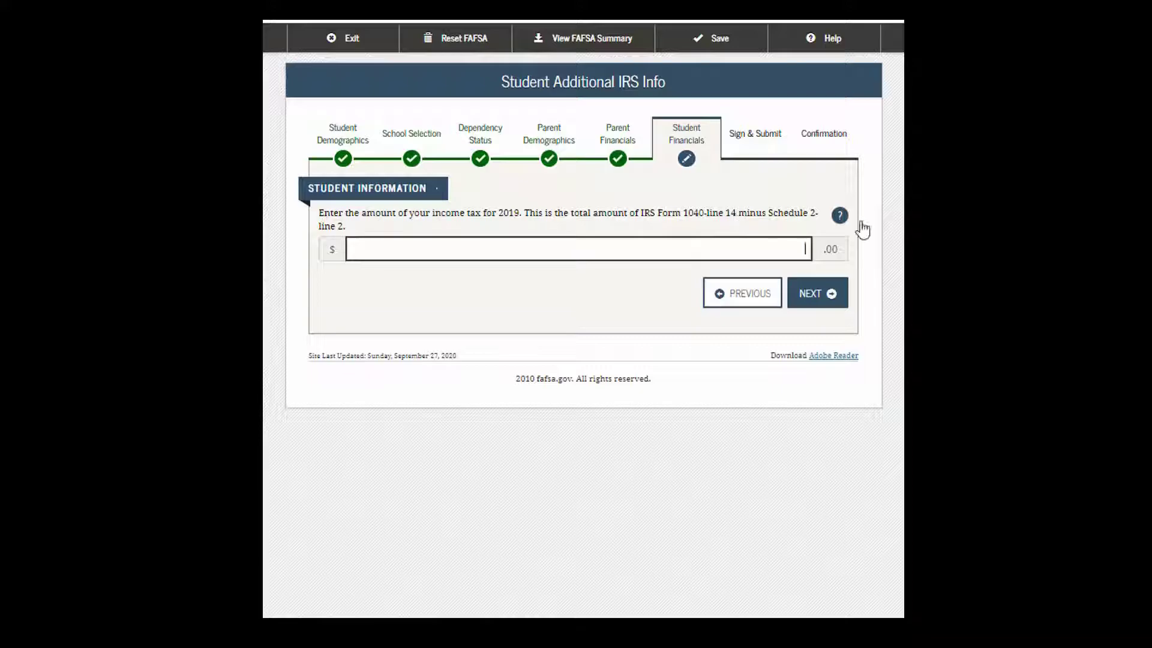
Step: Enter 4,000 as the student's 2019 income tax
left_click(799, 300)
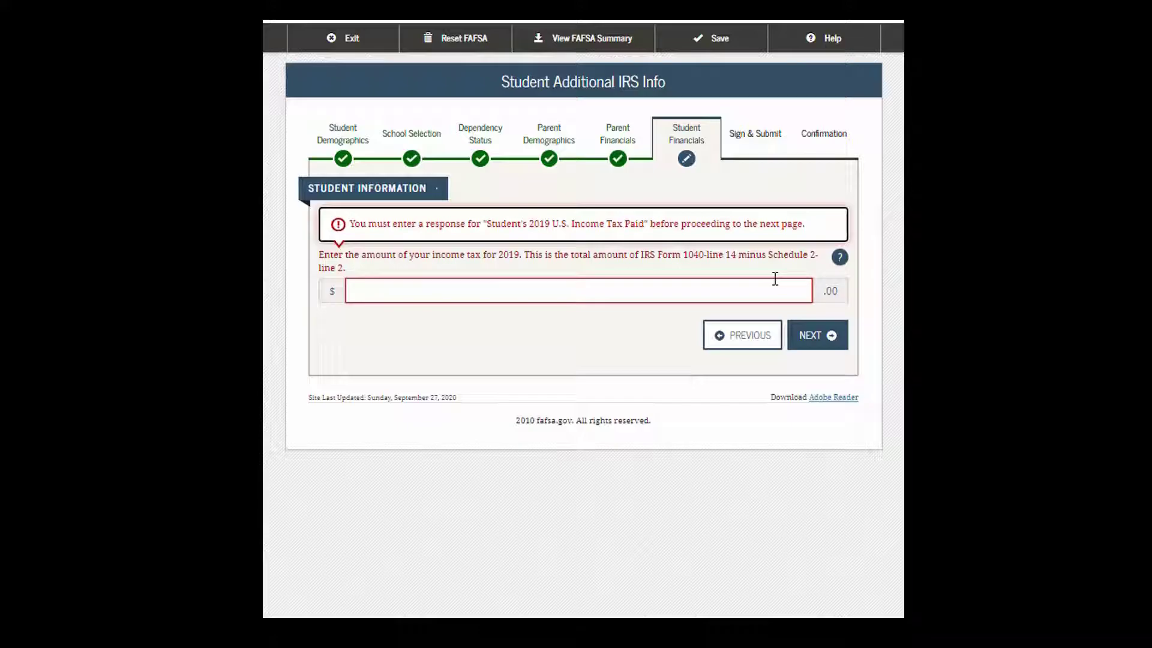
left_click(778, 291)
type("4,000")
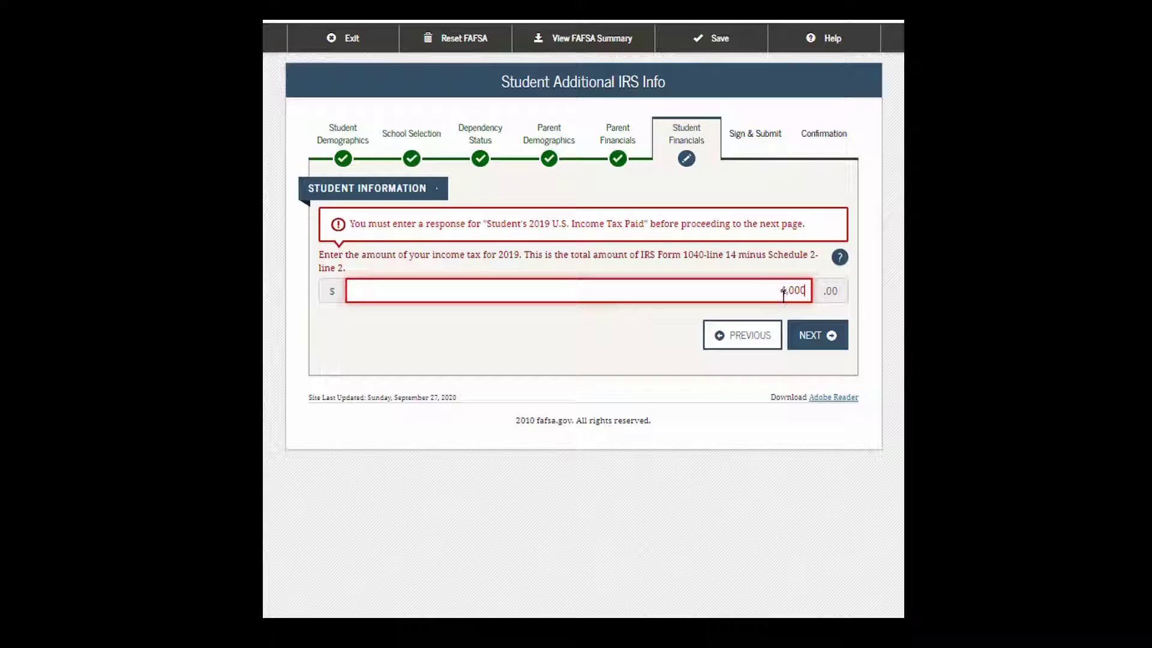
left_click(807, 340)
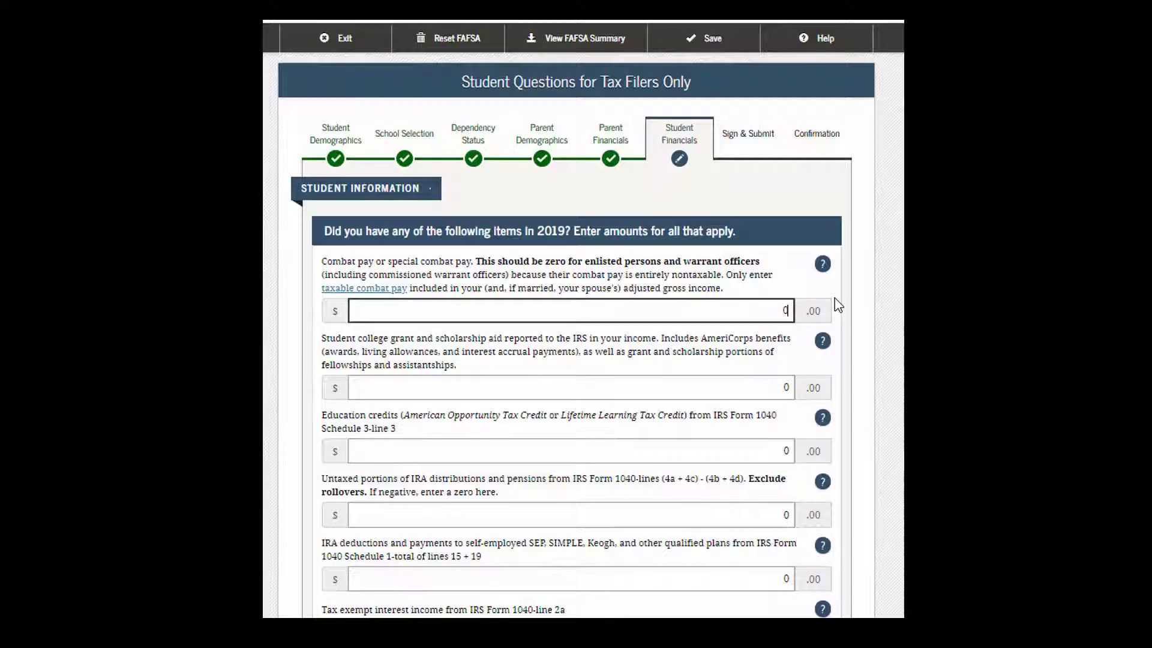
Step: Leave the student's additional financial and untaxed income amounts at 0 and reach Student Assets
scroll(838, 306, "down", 2)
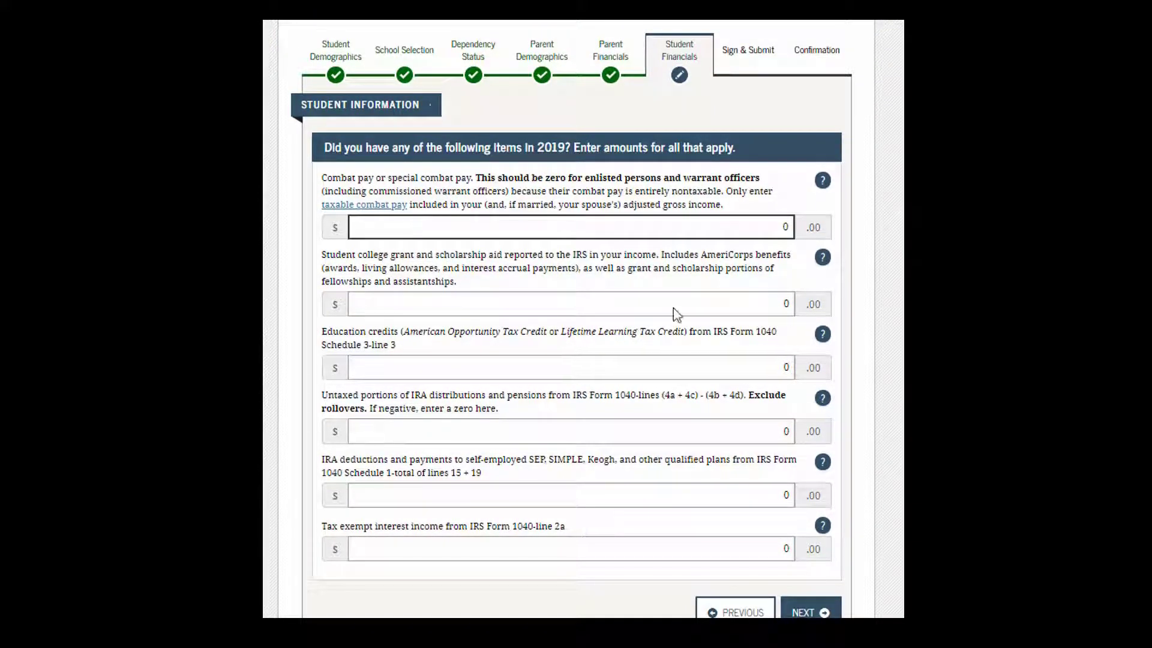
scroll(788, 331, "down", 1)
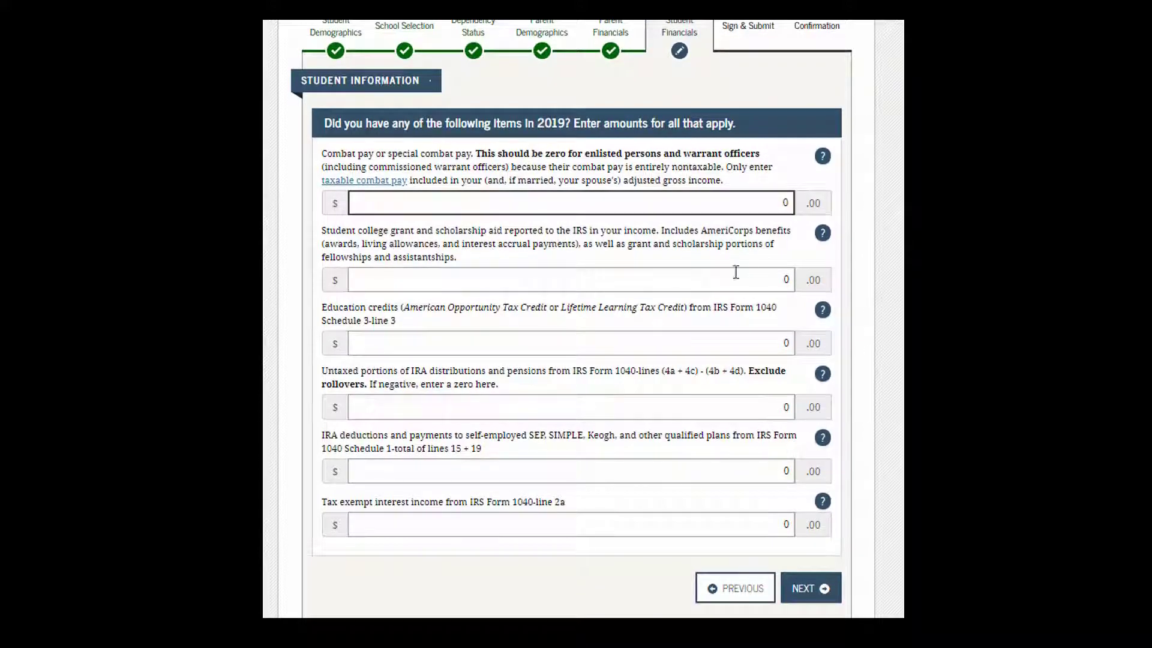
left_click(812, 593)
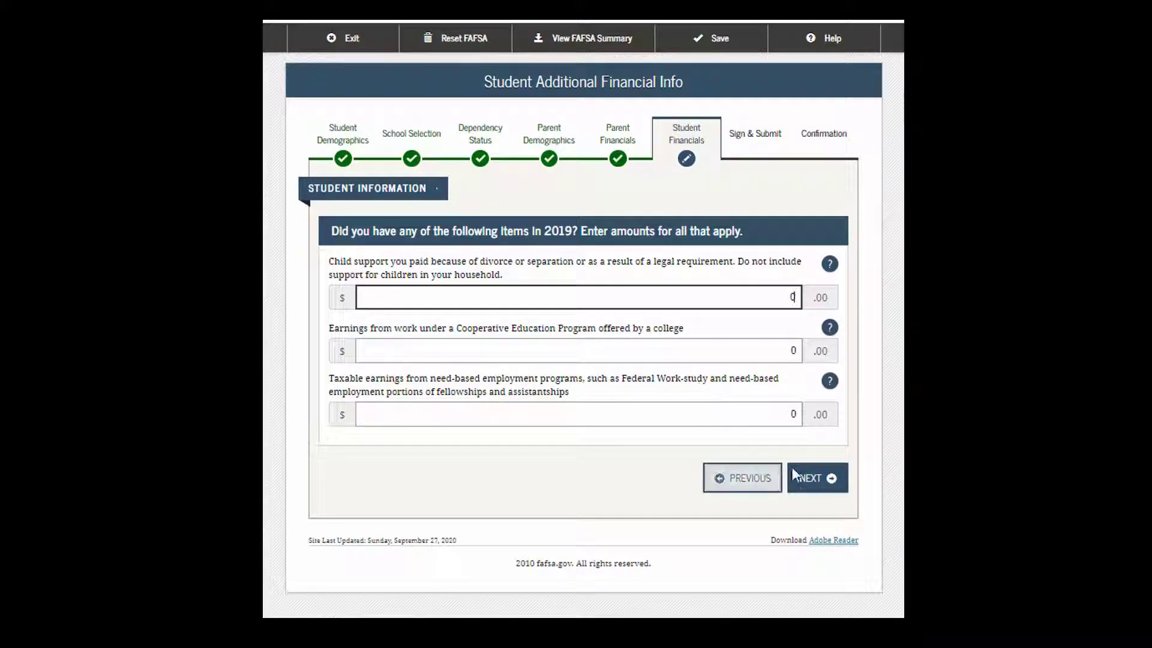
left_click(822, 480)
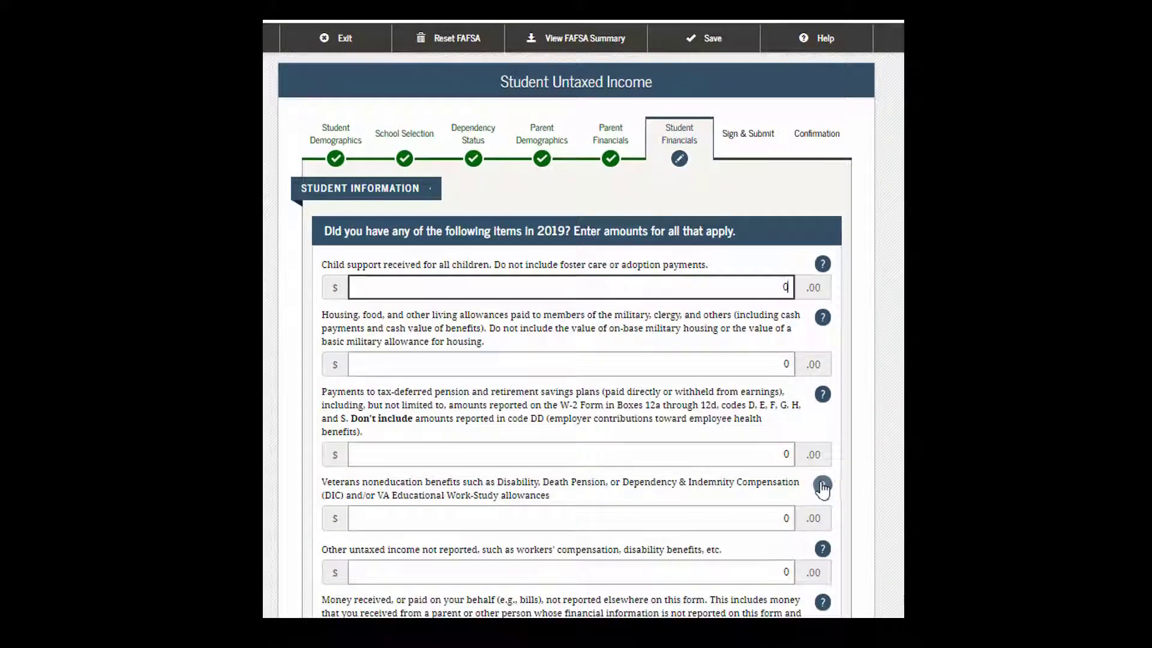
scroll(614, 314, "down", 1)
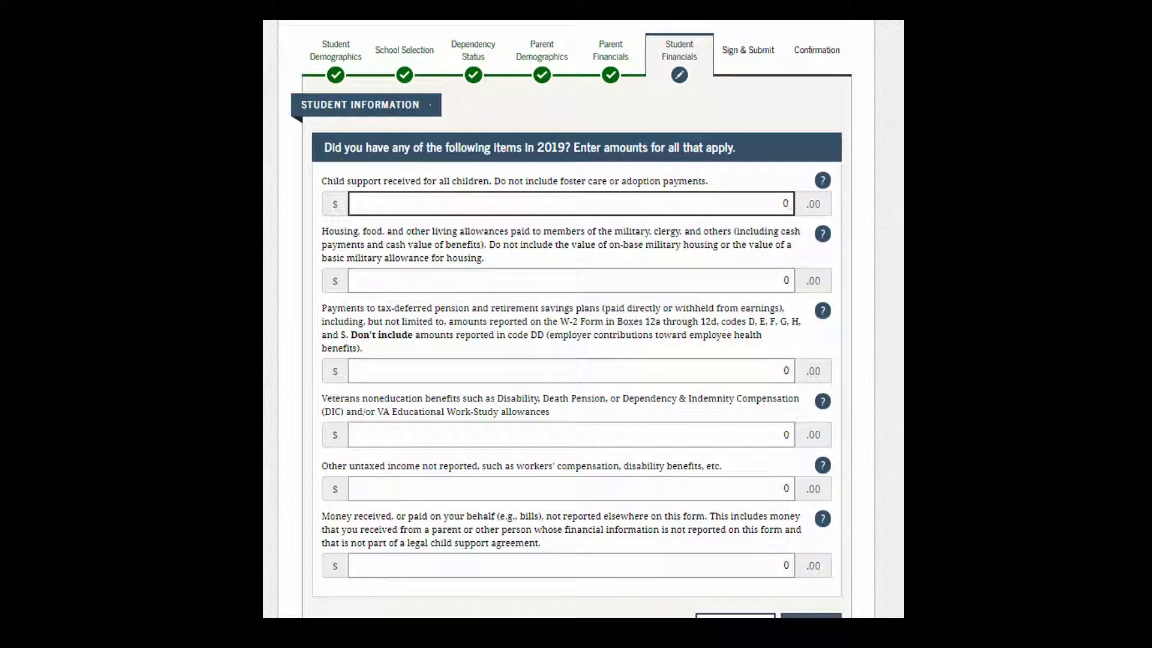
left_click(811, 617)
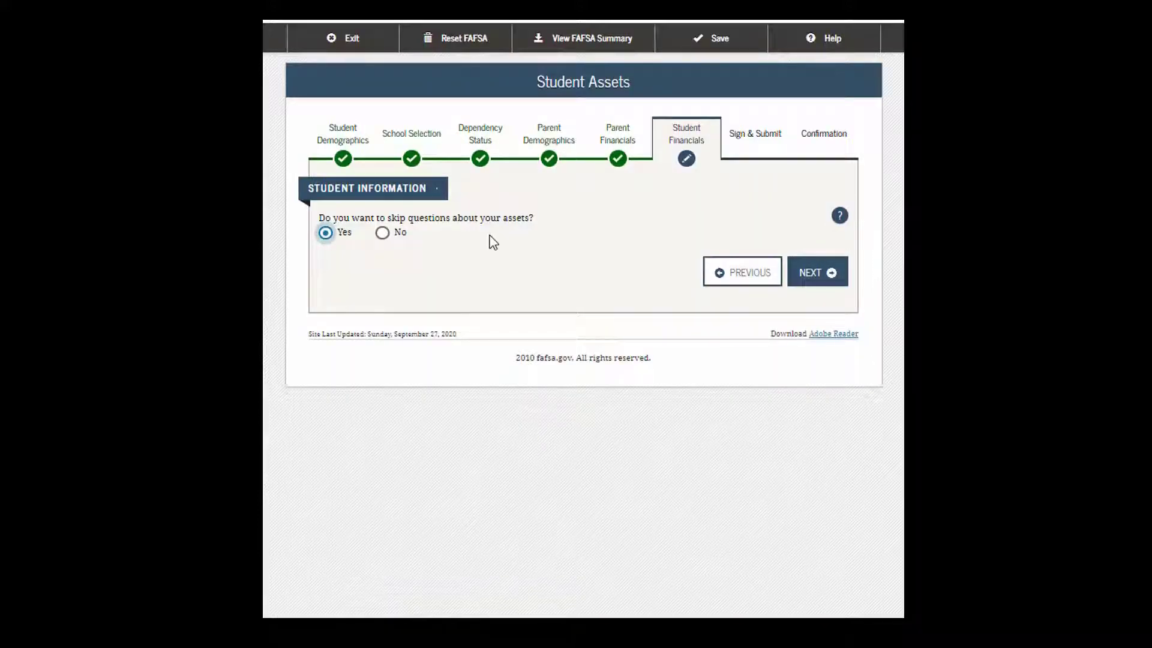
Step: Choose not to skip the student asset questions
left_click(382, 234)
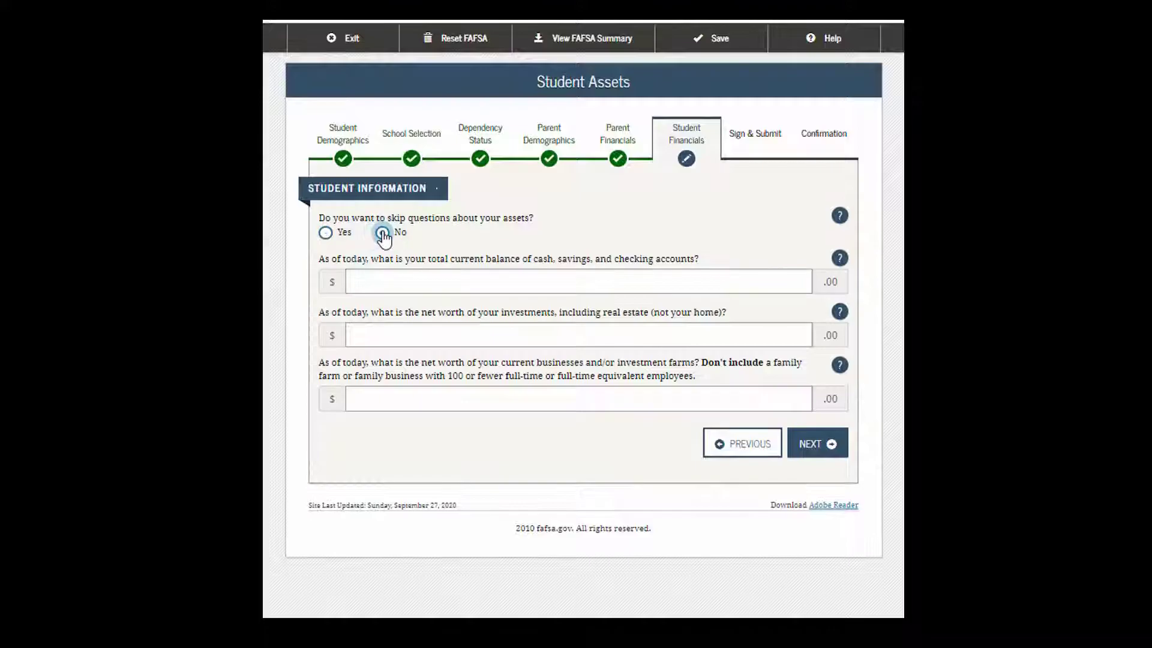
left_click(464, 277)
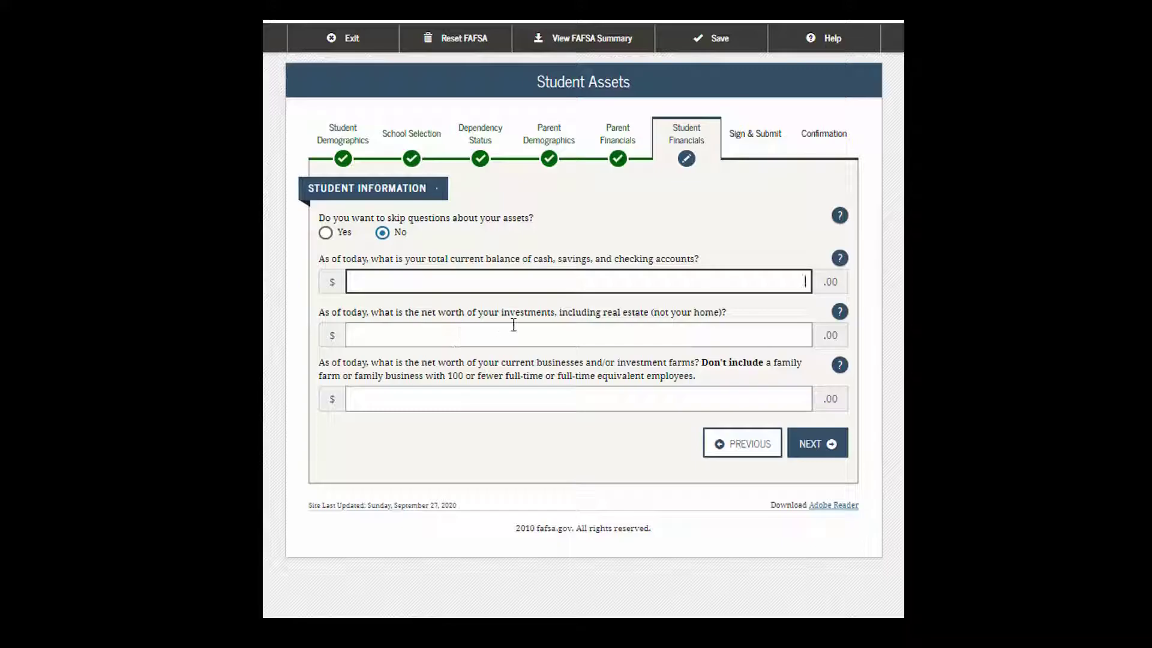
left_click(689, 337)
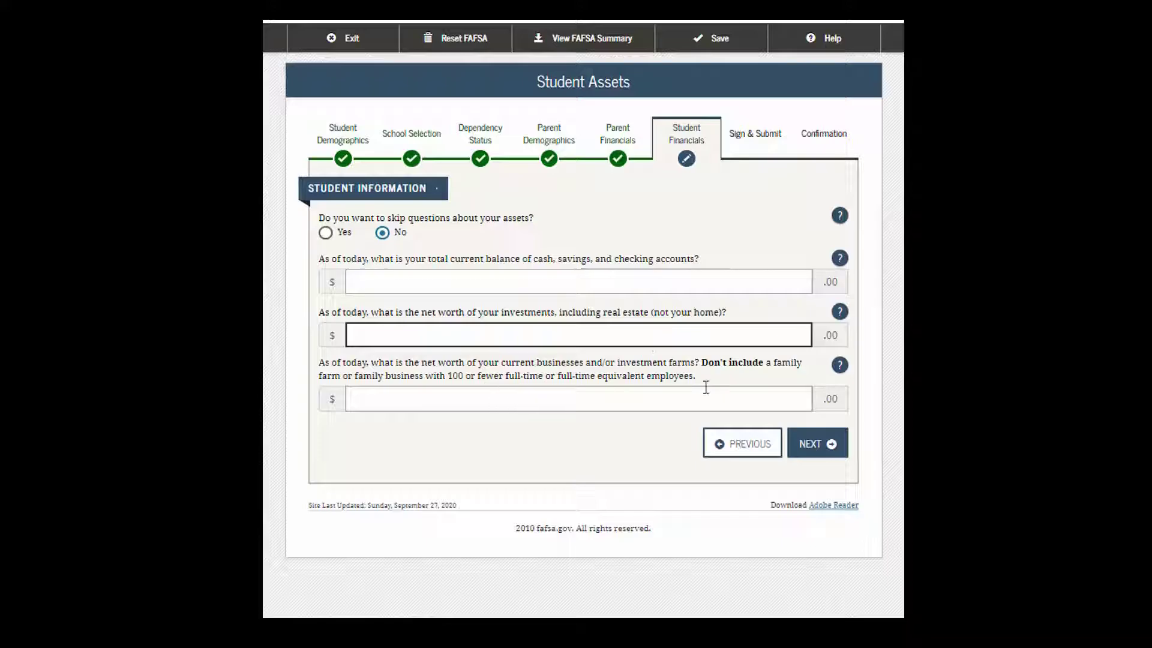
left_click(817, 447)
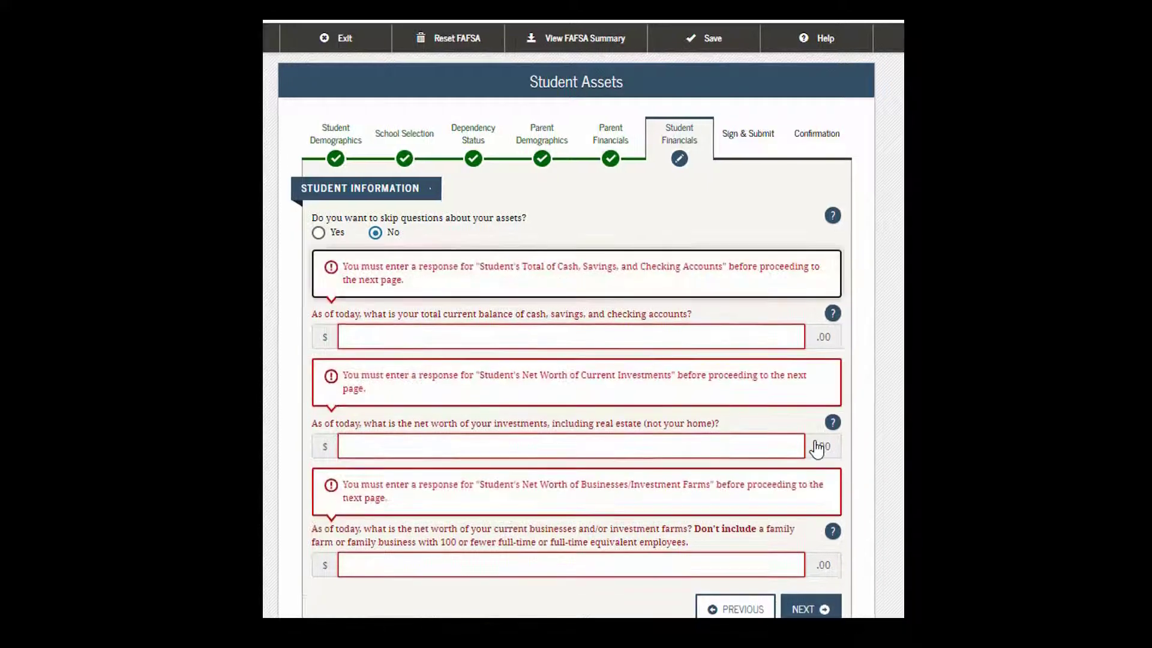
left_click(777, 337)
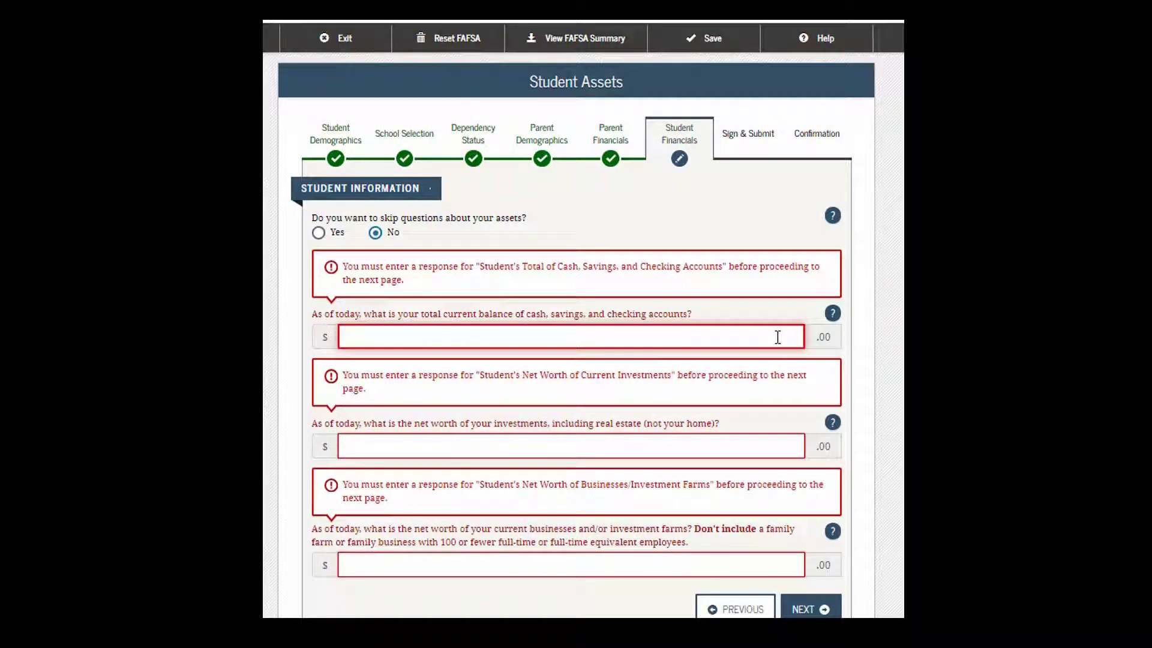
Step: Enter 400 cash and savings, 400 investments and 0 business net worth, then continue
type("400")
key("Tab")
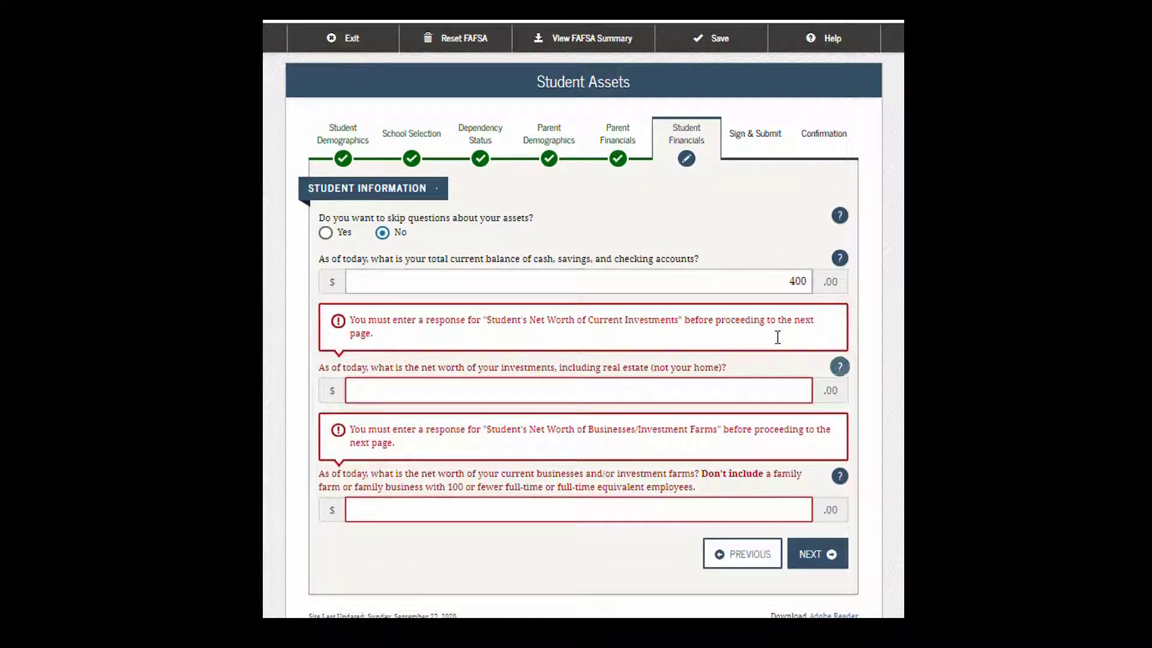
type("400")
key("Tab")
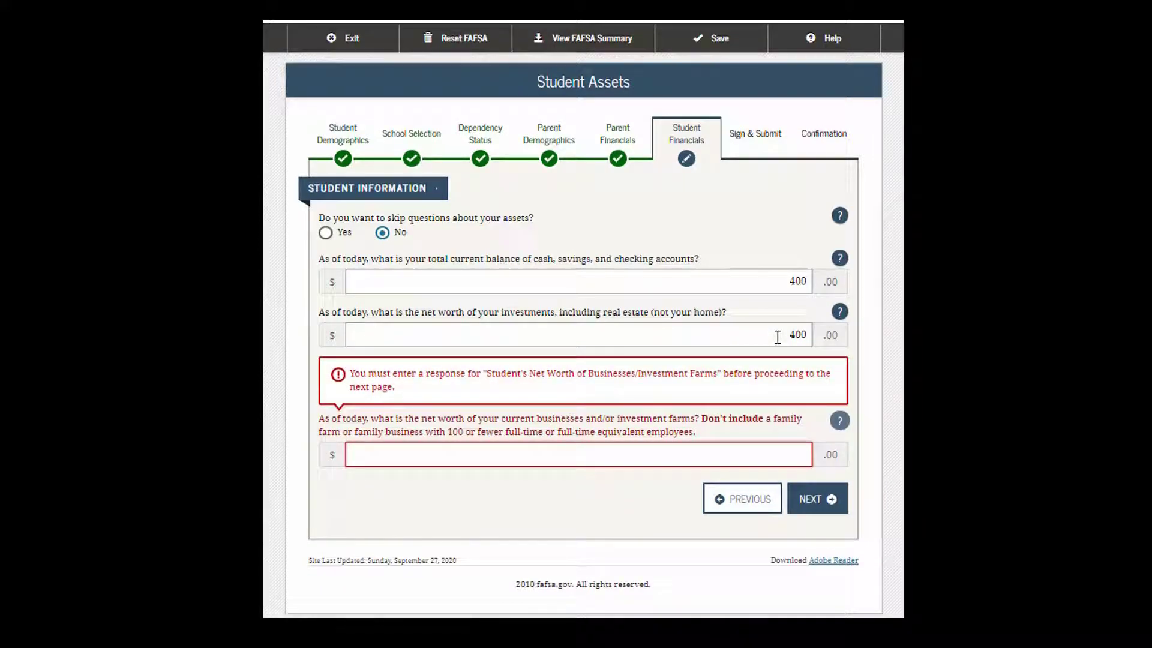
type("400")
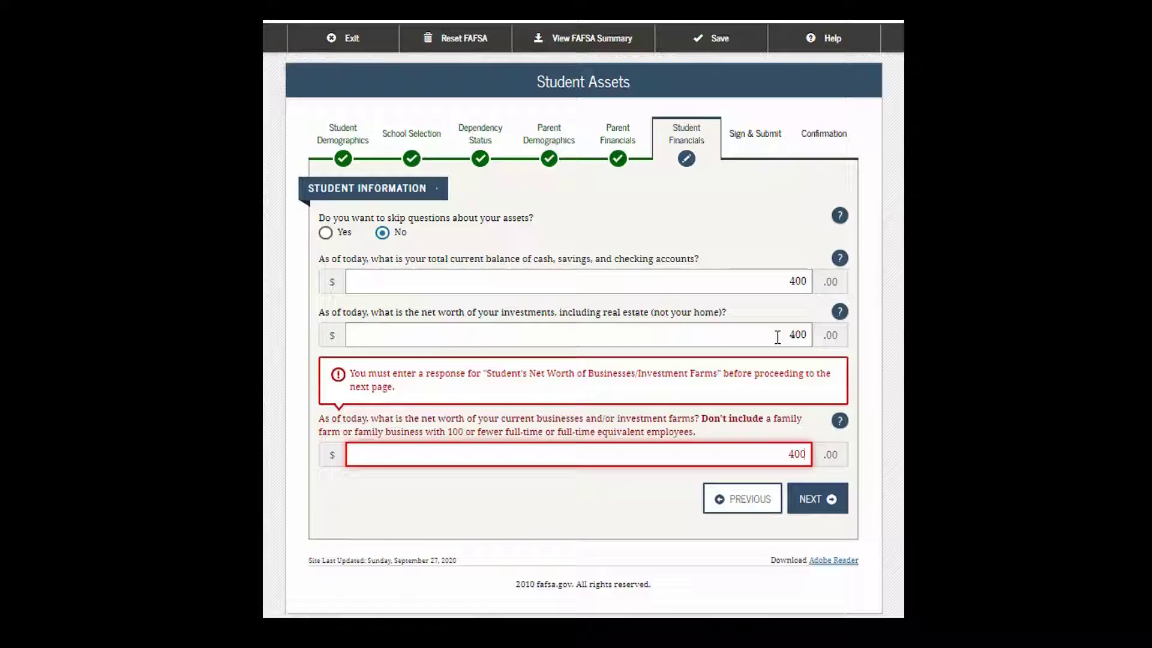
key("BackSpace")
key("BackSpace")
key("BackSpace")
type("8")
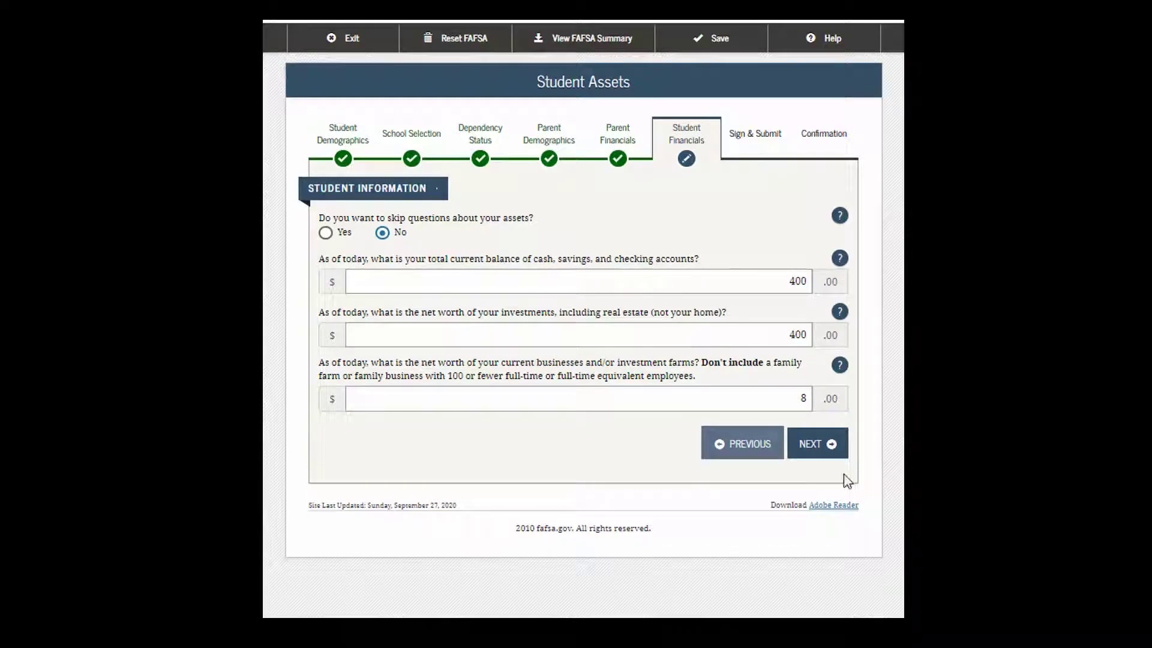
double_click(801, 398)
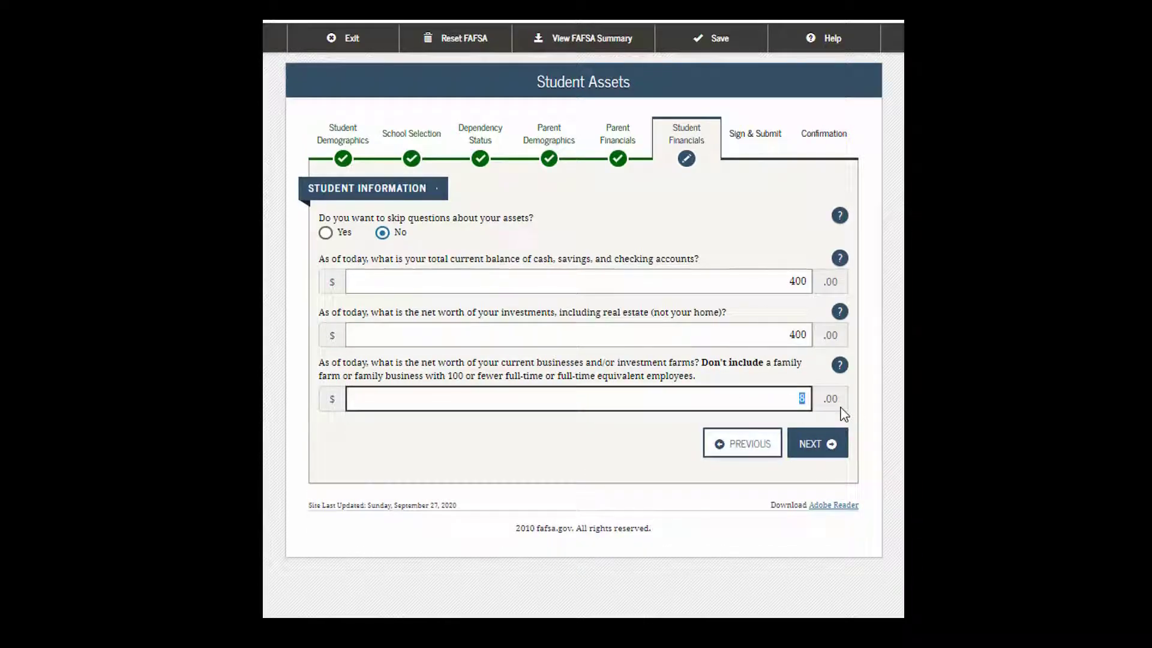
type("0")
left_click(814, 445)
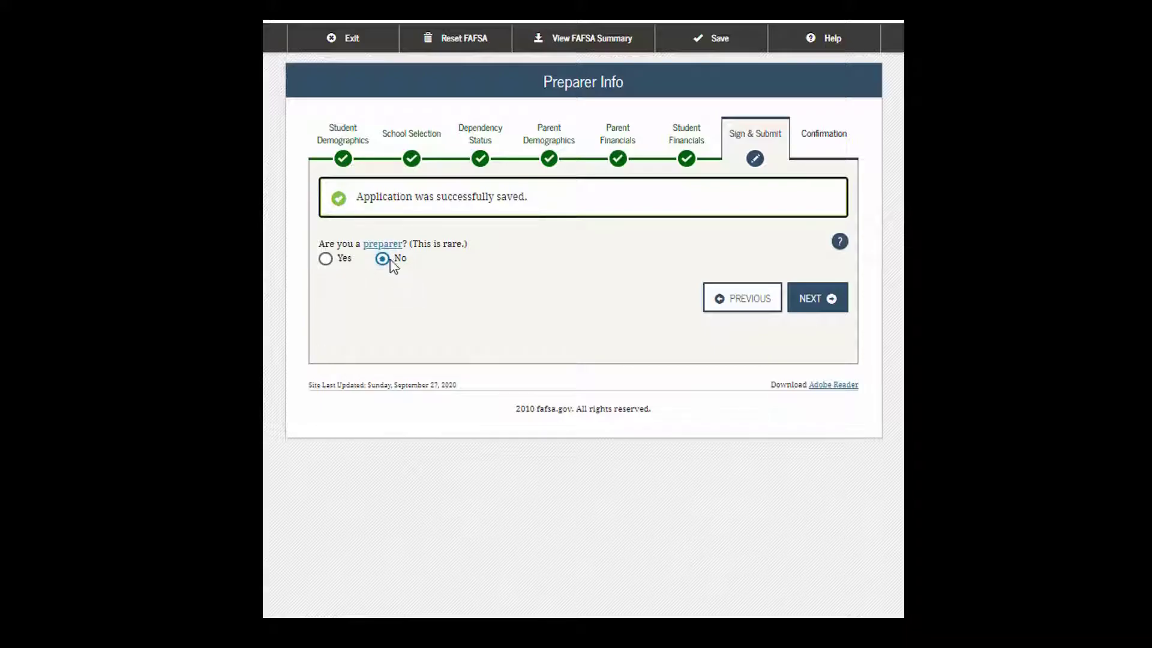
Step: Continue past Preparer Info and scroll through the whole FAFSA summary to the bottom
left_click(810, 300)
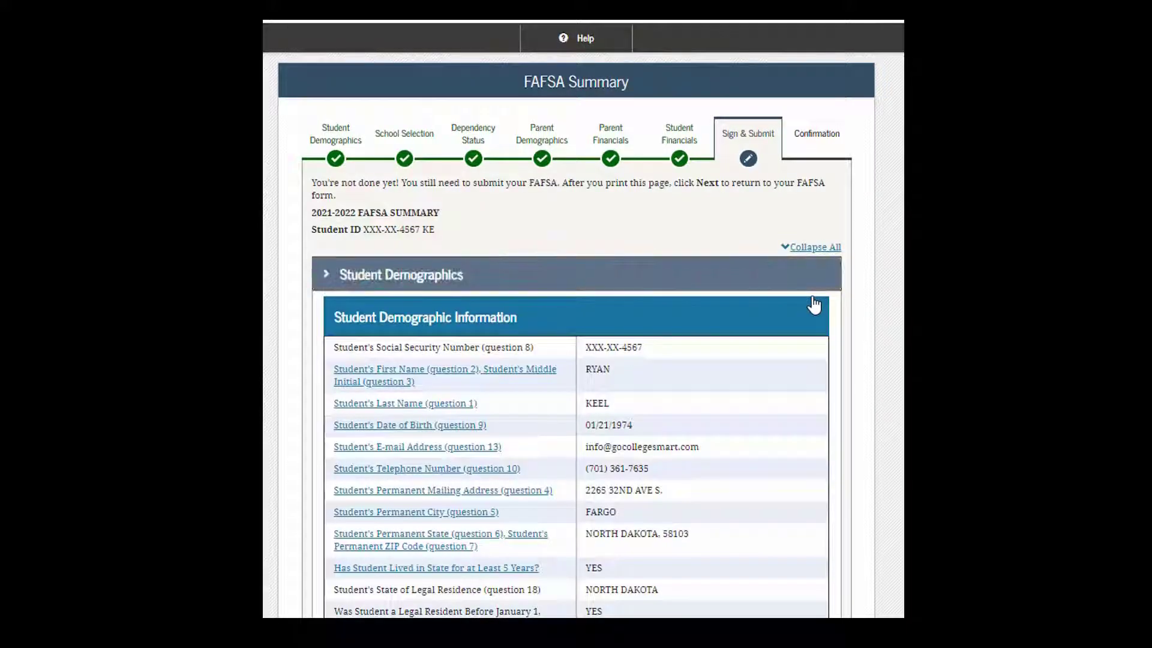
scroll(866, 375, "down", 3)
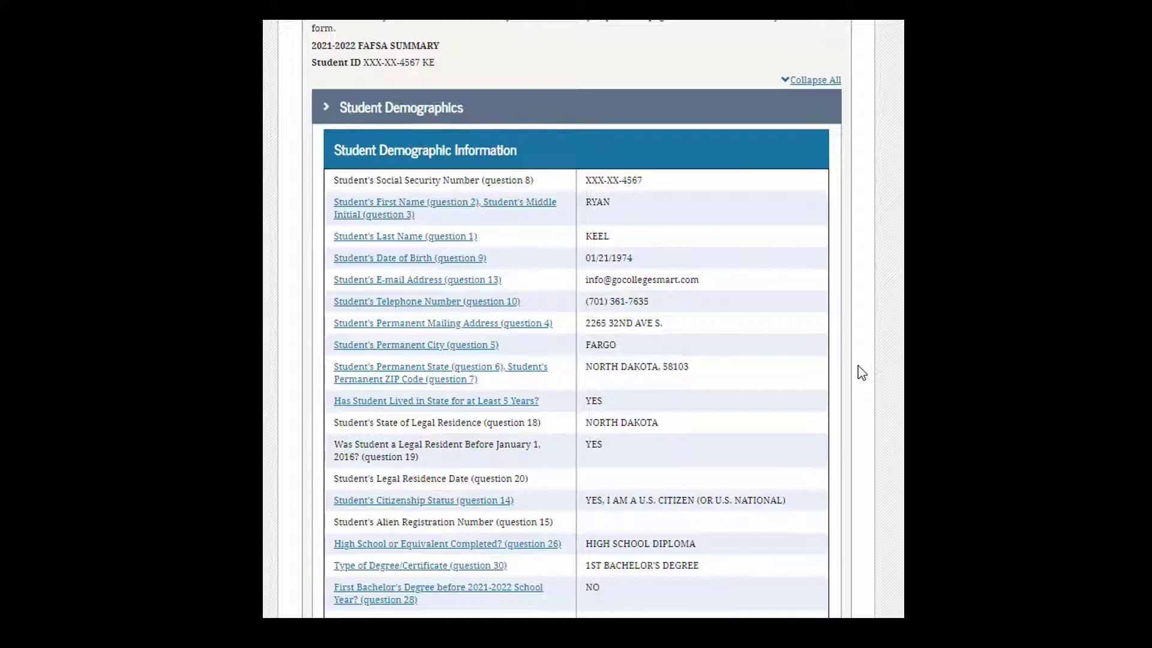
scroll(698, 154, "down", 2)
scroll(697, 156, "down", 4)
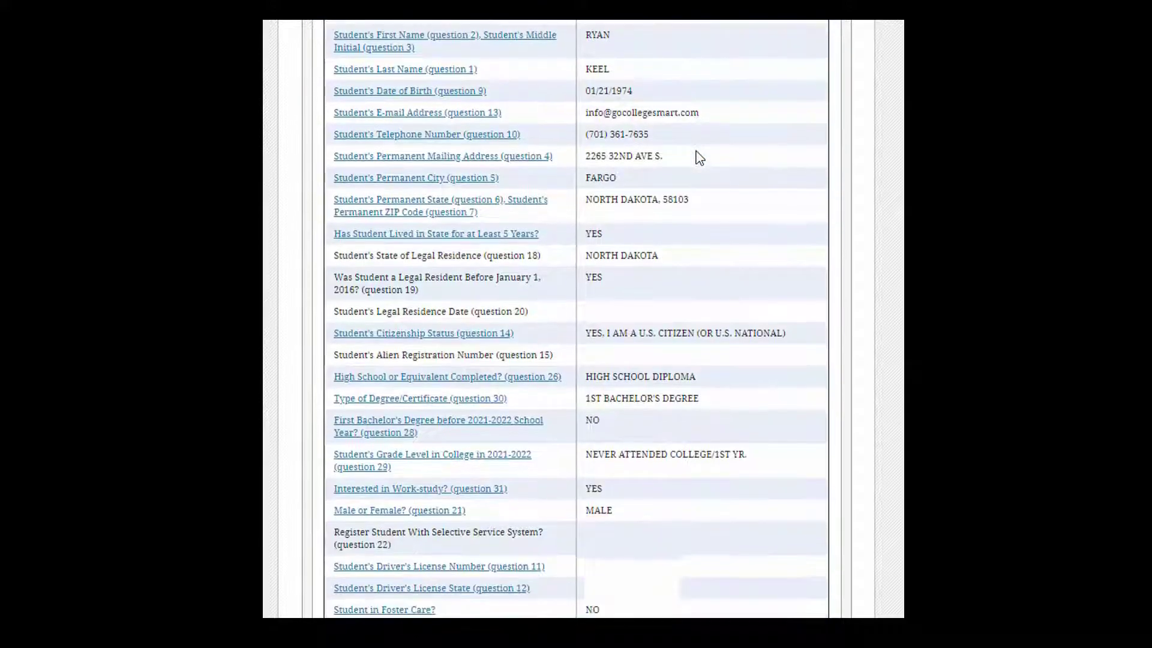
scroll(698, 156, "down", 8)
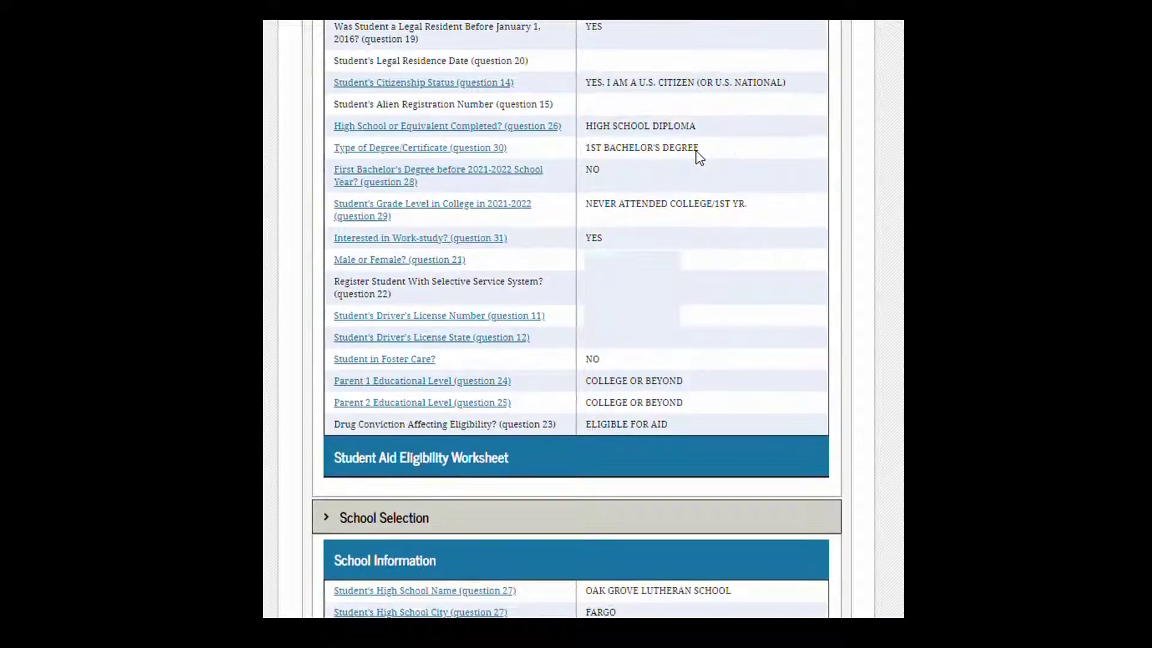
scroll(697, 148, "down", 18)
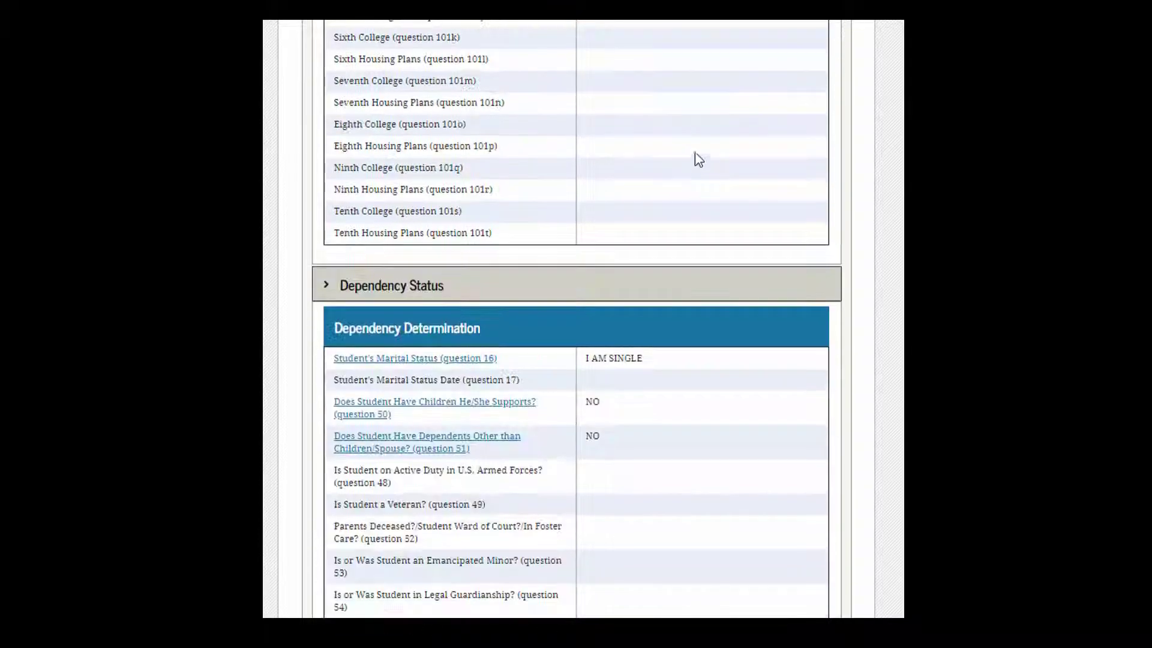
scroll(687, 164, "down", 16)
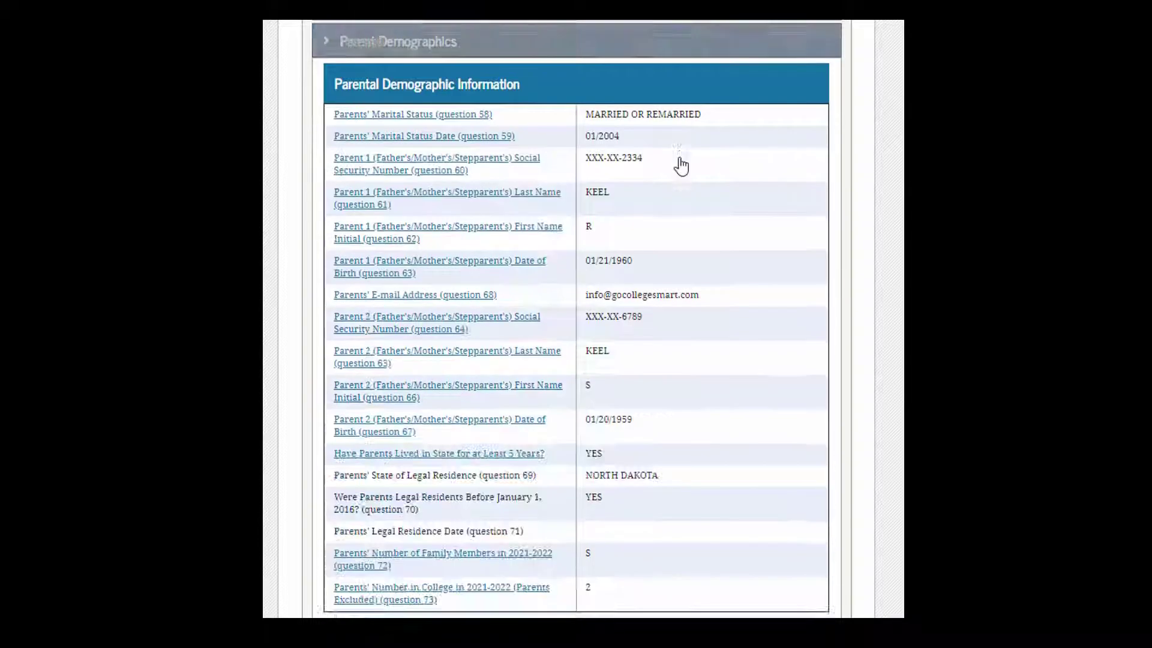
scroll(683, 170, "down", 20)
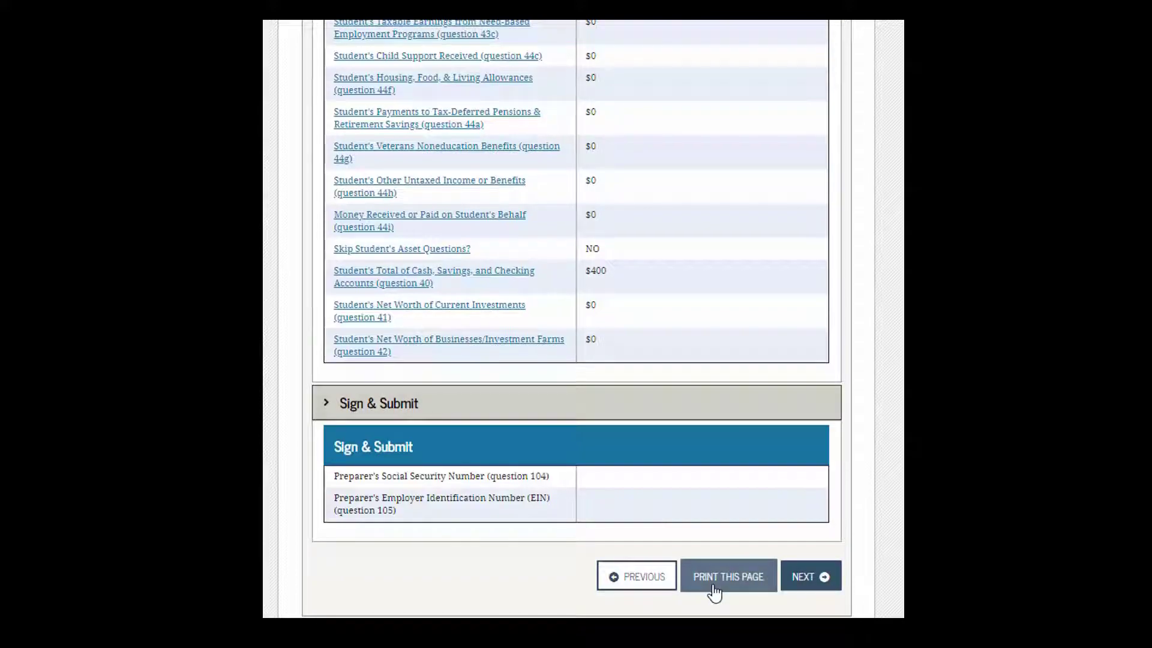
Step: Agree to the student's Agreement of Terms and continue to Signature Options
left_click(811, 586)
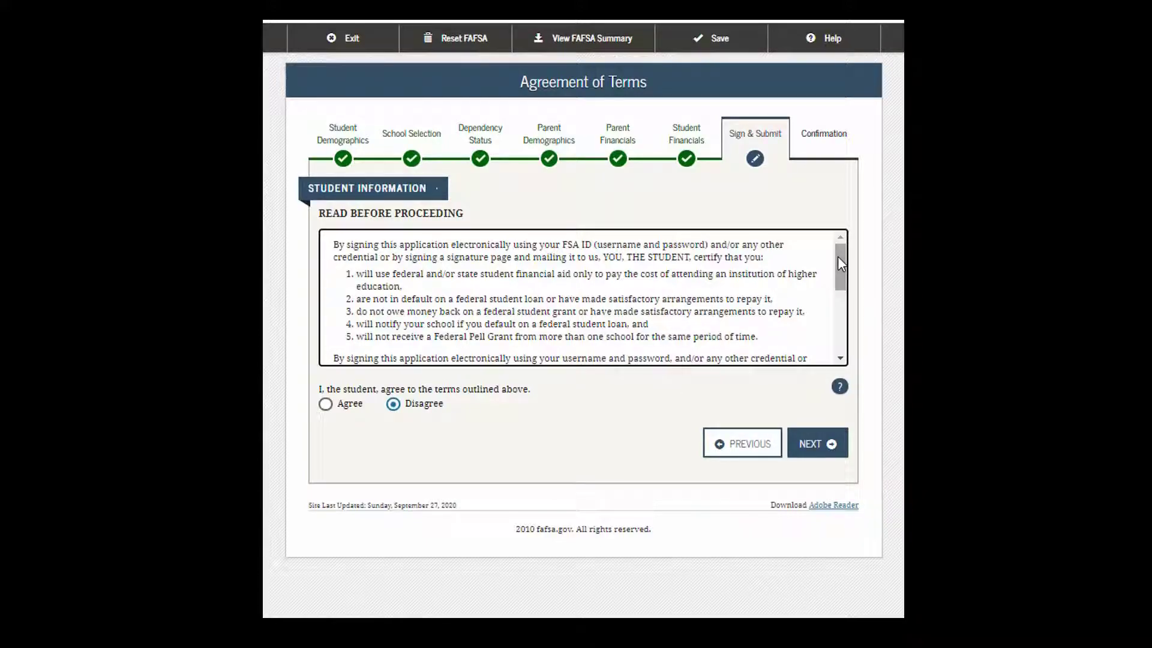
left_click(332, 404)
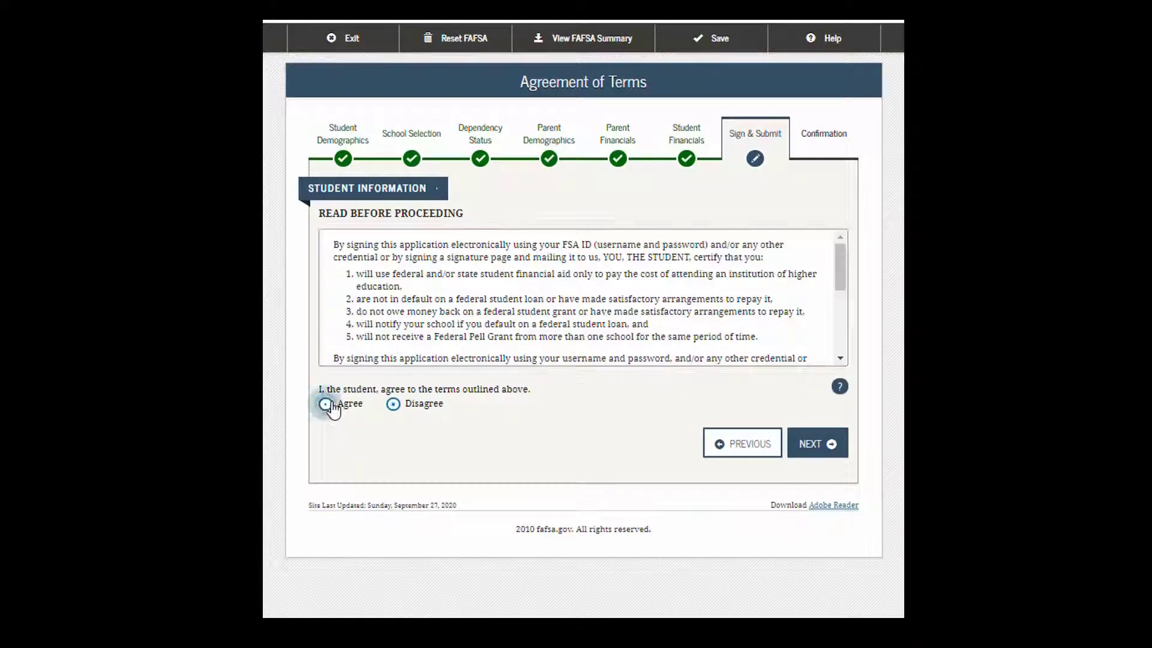
left_click_drag(839, 263, 831, 344)
left_click(829, 447)
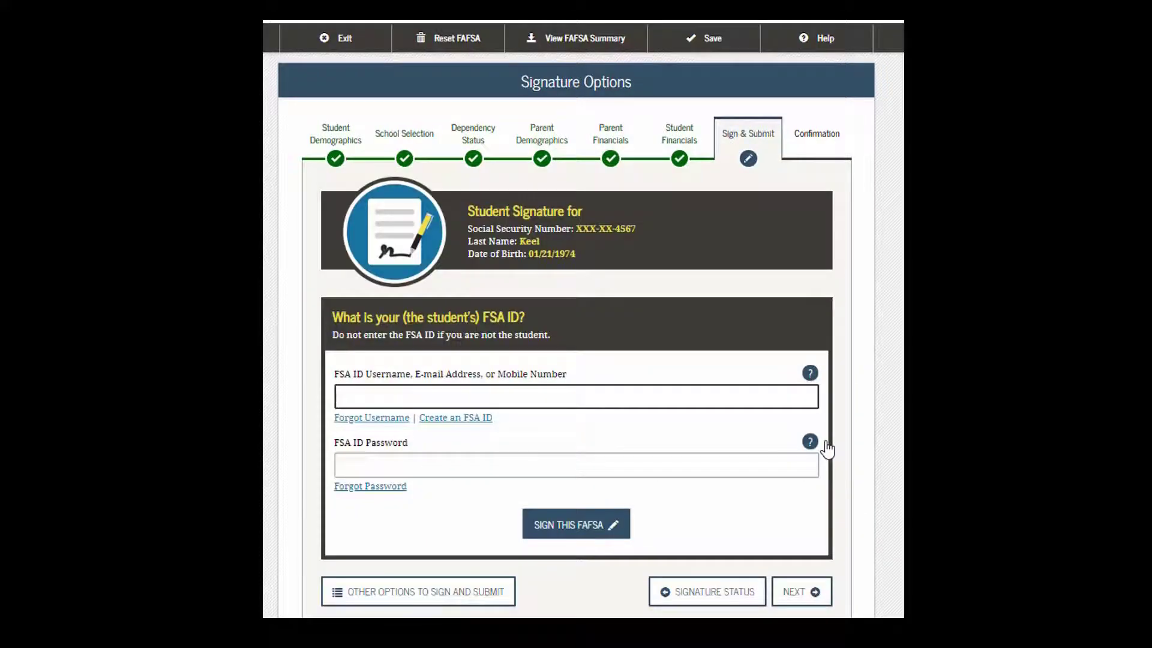